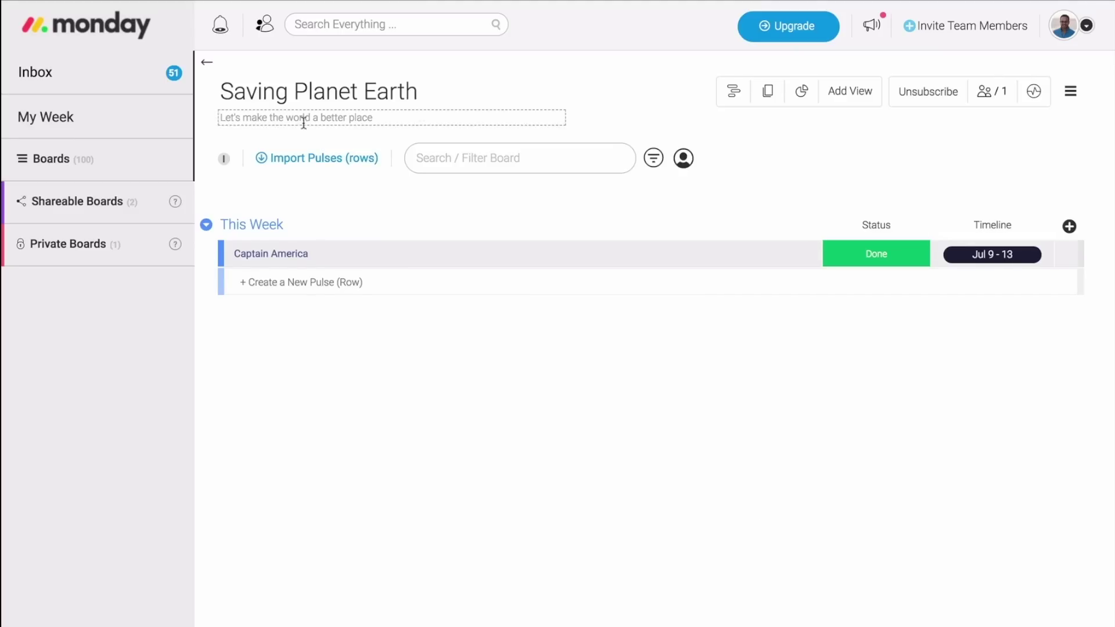
Expand the sidebar's Boards folder list, scroll through it, and open the This Week group's options menu.
left_click(59, 166)
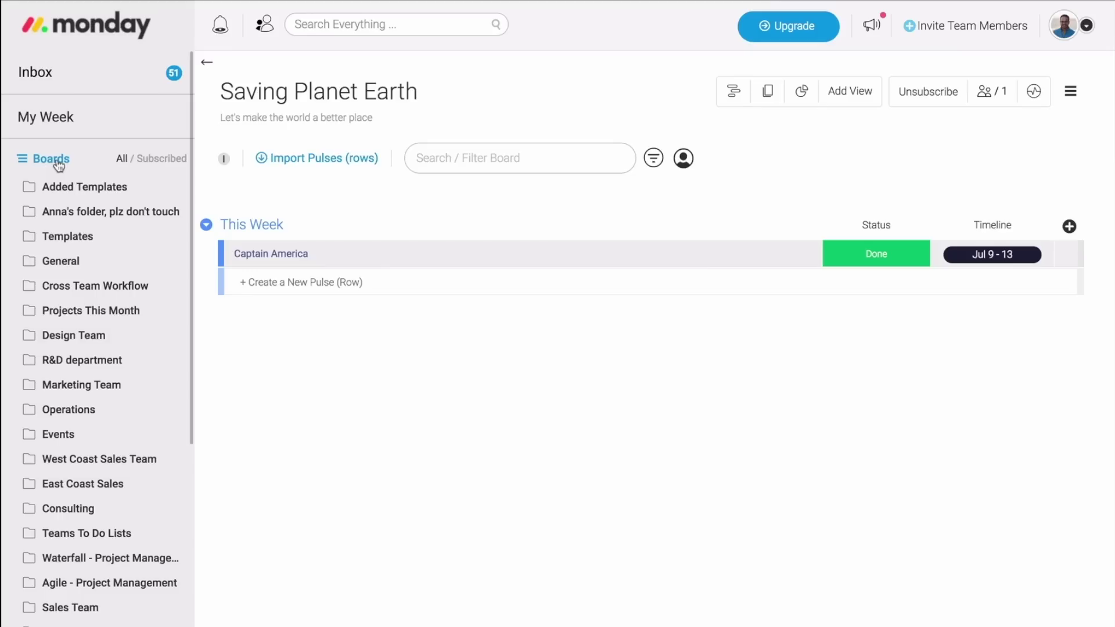
left_click(58, 165)
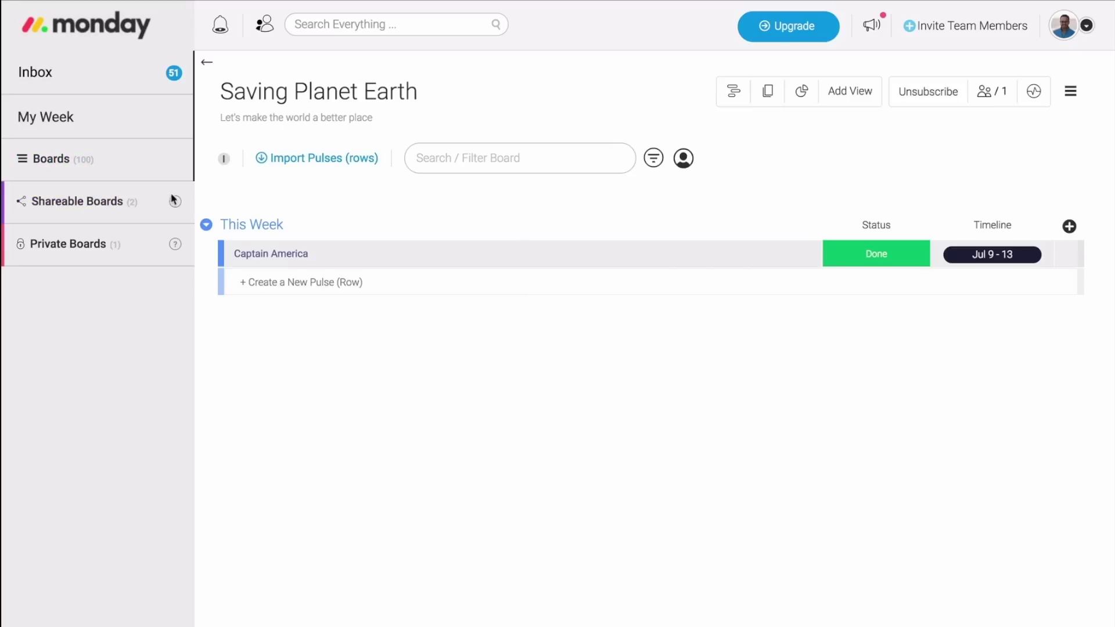
mouse_move(180, 208)
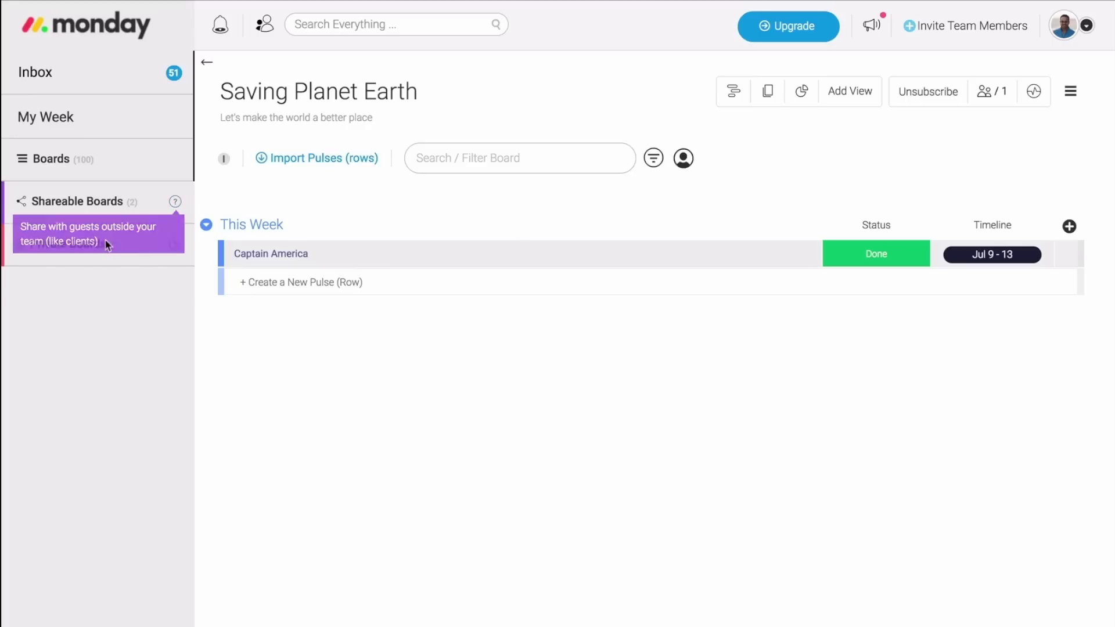
mouse_move(181, 248)
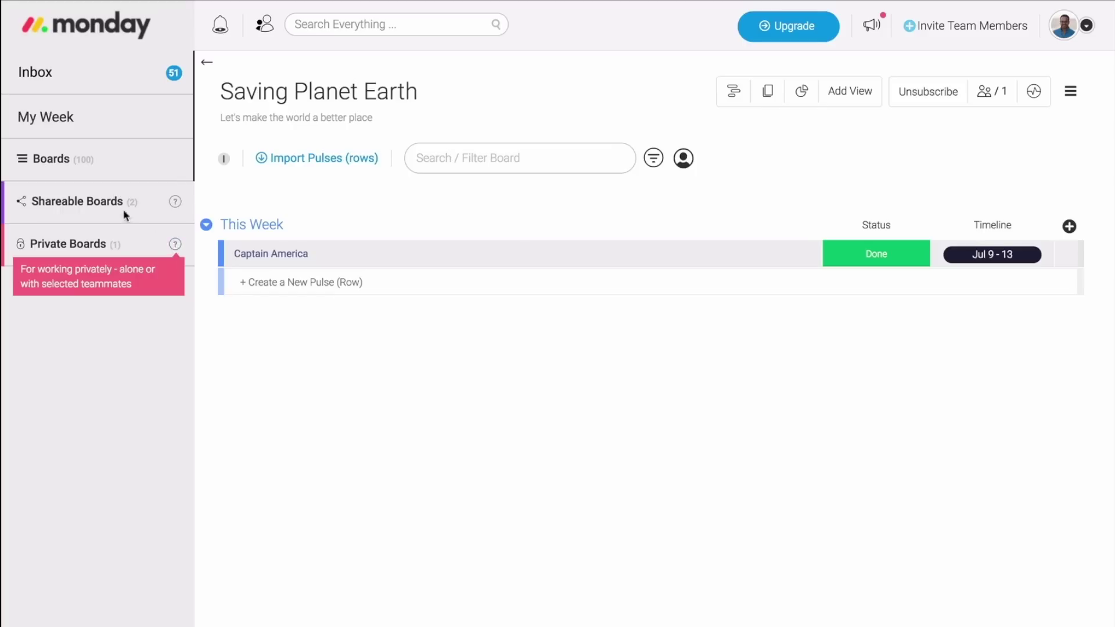
left_click(75, 161)
scroll(95, 238, "down", 4)
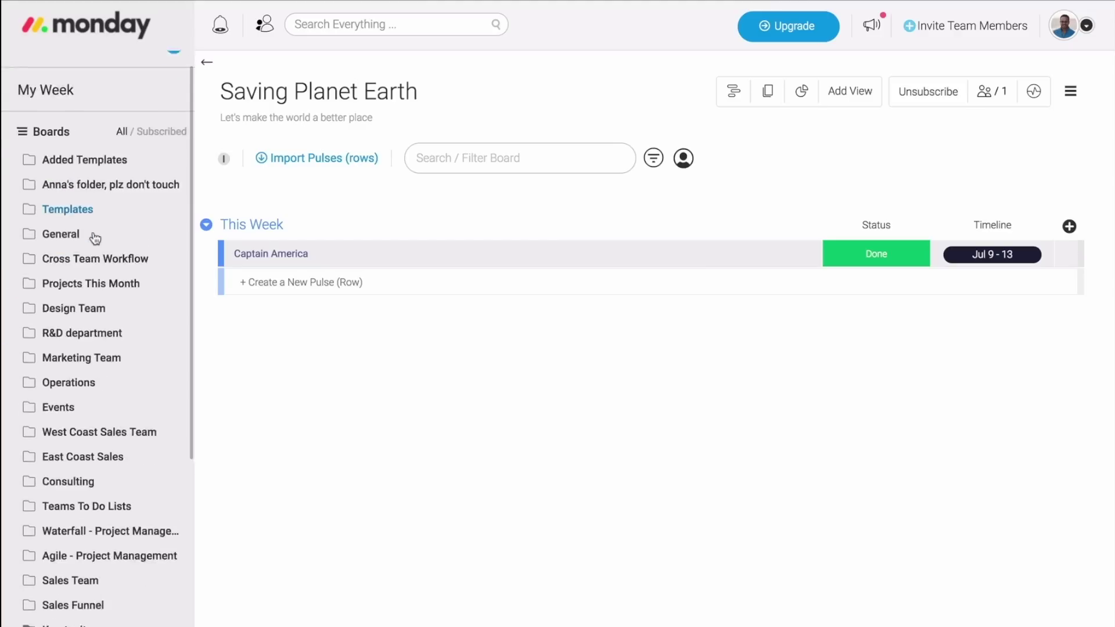
scroll(96, 238, "up", 3)
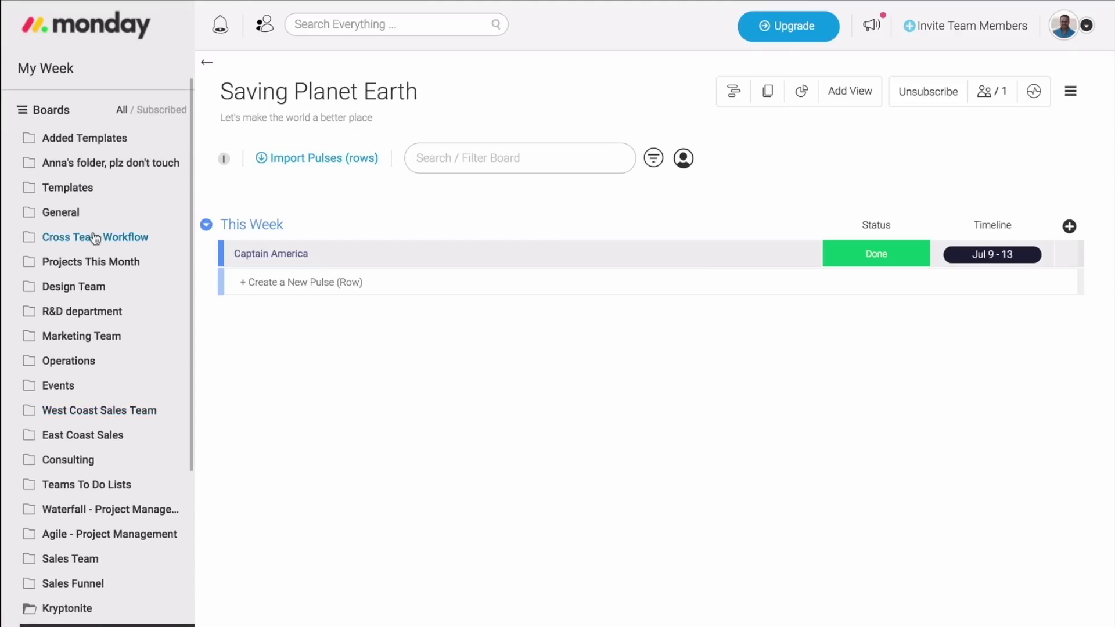
scroll(95, 238, "up", 1)
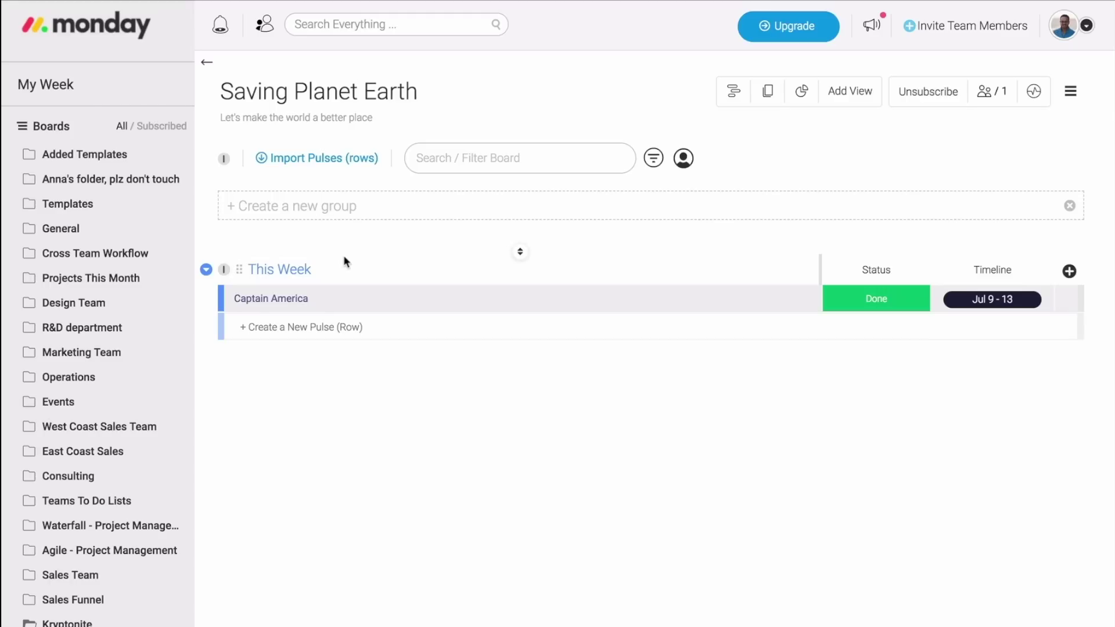
left_click(207, 271)
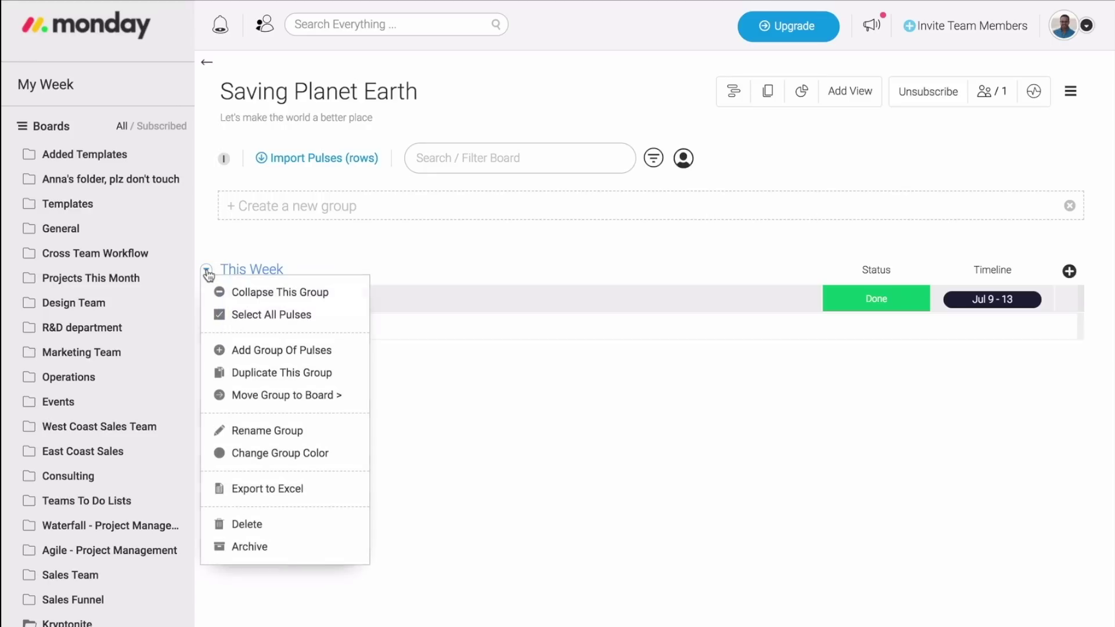
Close the group menu and add a new group named 'Next Week'.
left_click(265, 351)
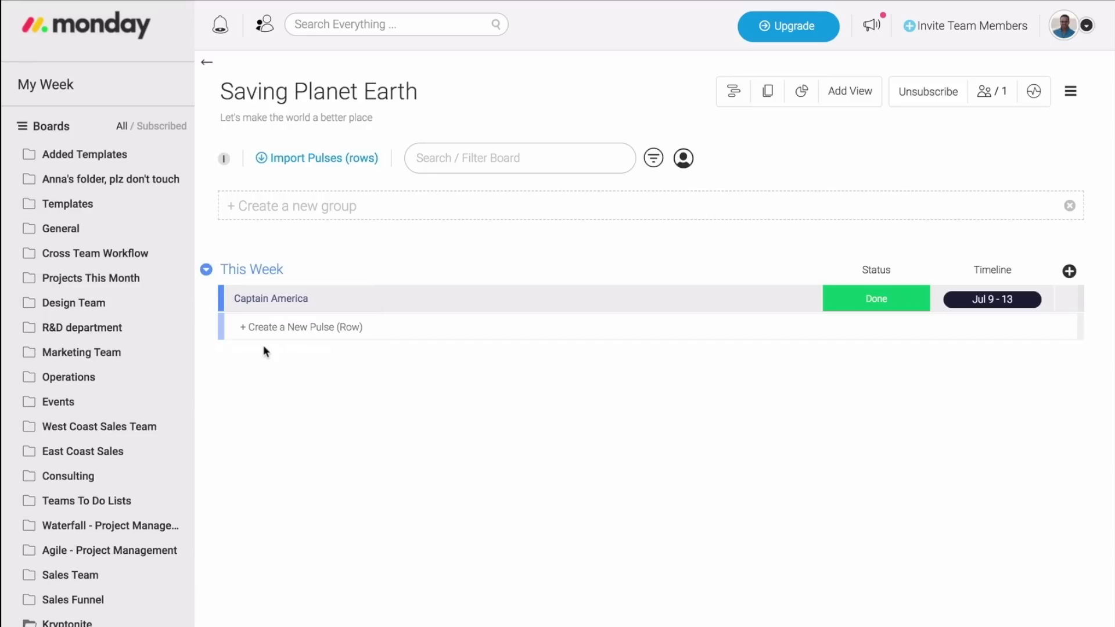
left_click(283, 205)
type("Next W")
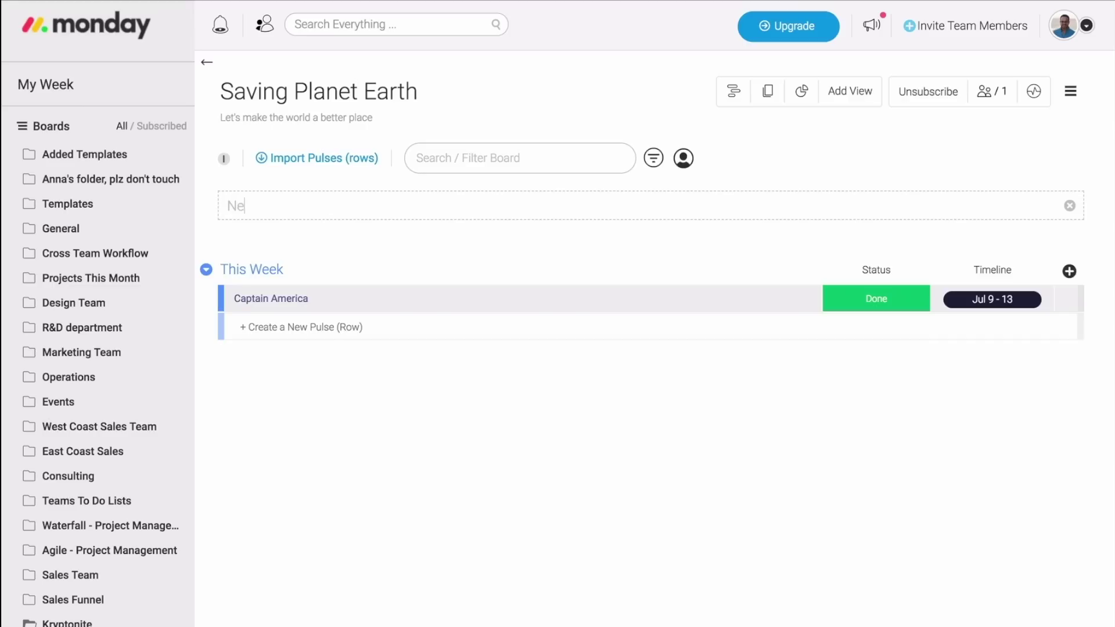
type("eek")
key("Return")
Colour the Next Week group orange and move it below This Week.
left_click(252, 272)
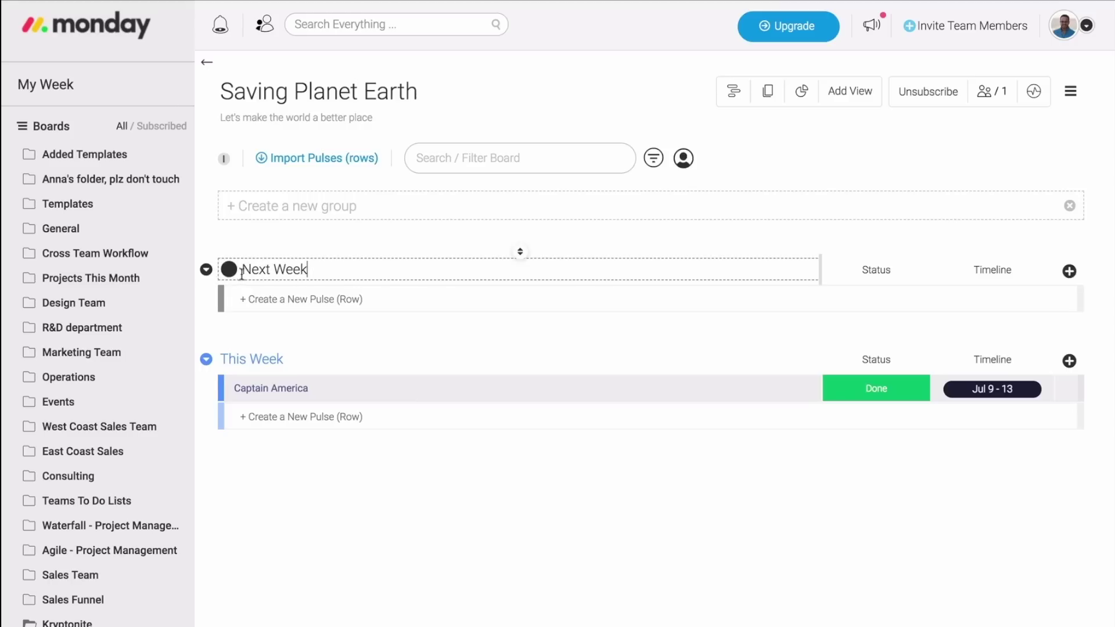
left_click(228, 268)
left_click(251, 297)
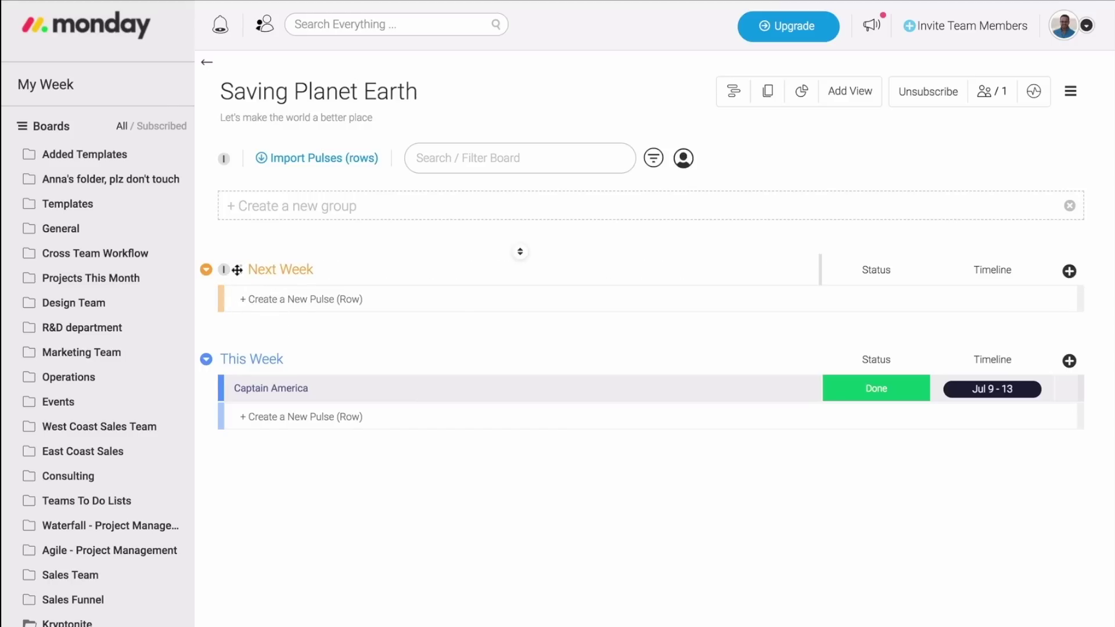
left_click_drag(237, 270, 225, 332)
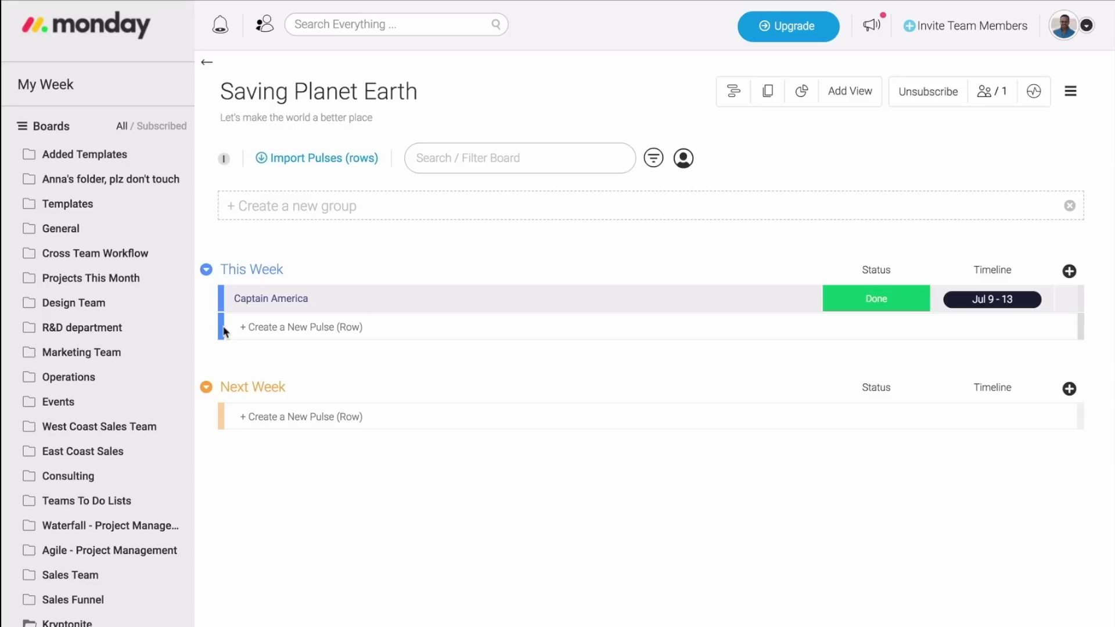
Add 'Iron Man' and 'Spiderman' rows to the This Week group.
left_click(261, 327)
type("Iro")
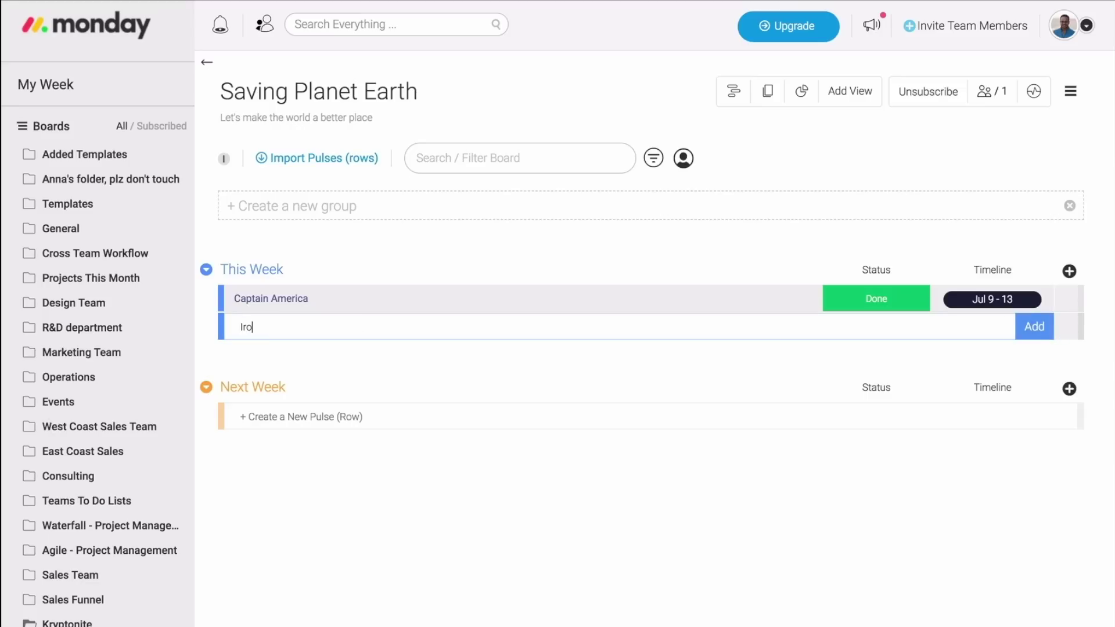
type("n Man")
key("Return")
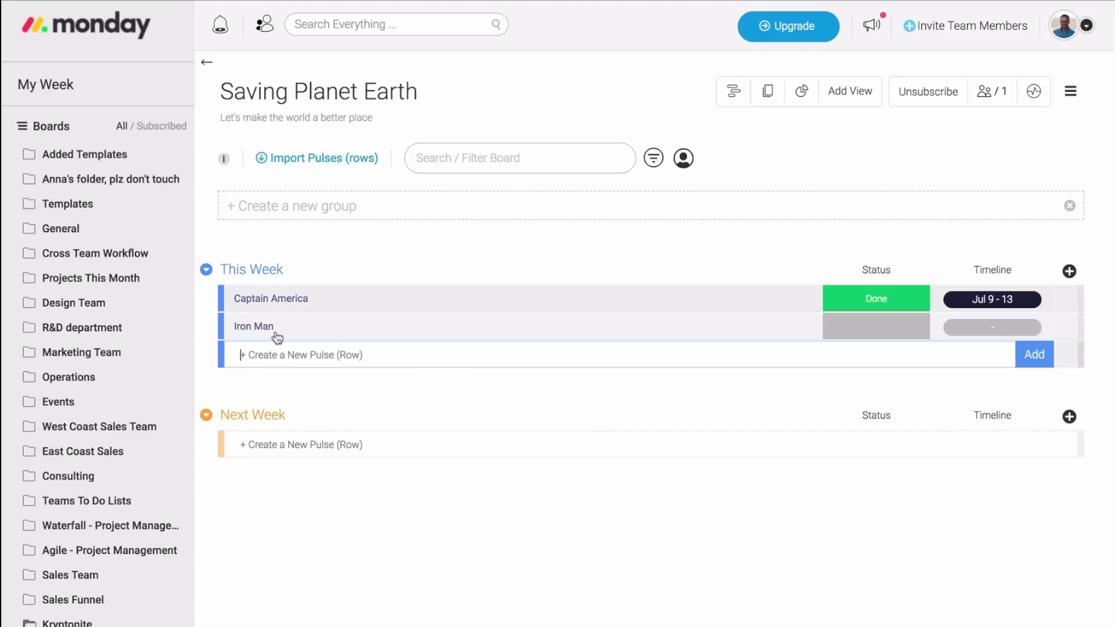
type("Spiderman")
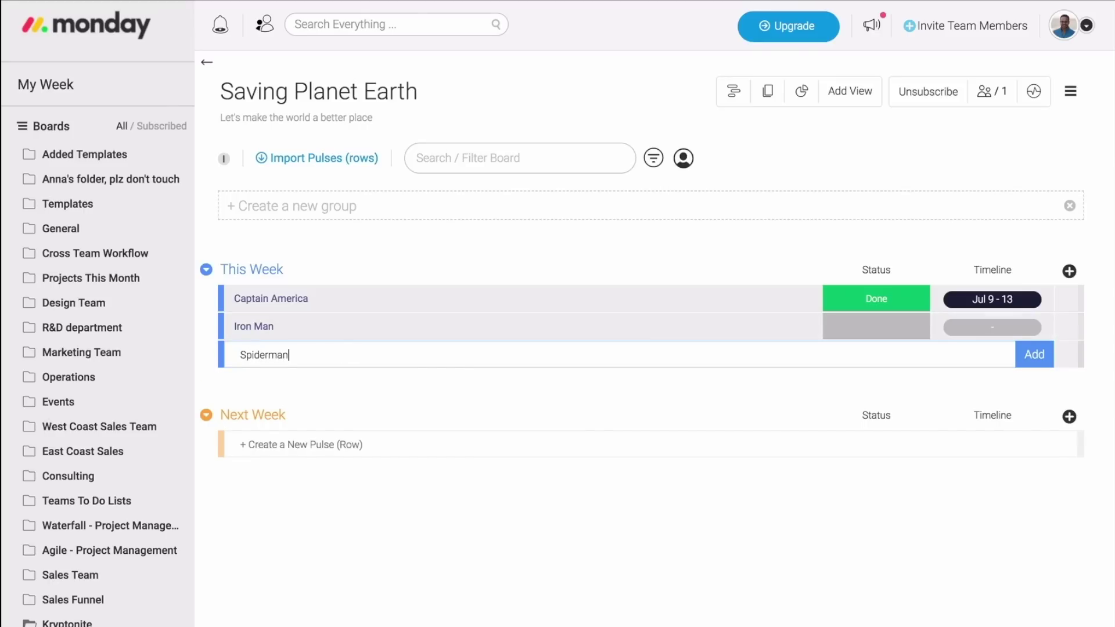
key("Return")
Add 'Wonder Woman' and 'Superman' rows to the Next Week group.
left_click(312, 472)
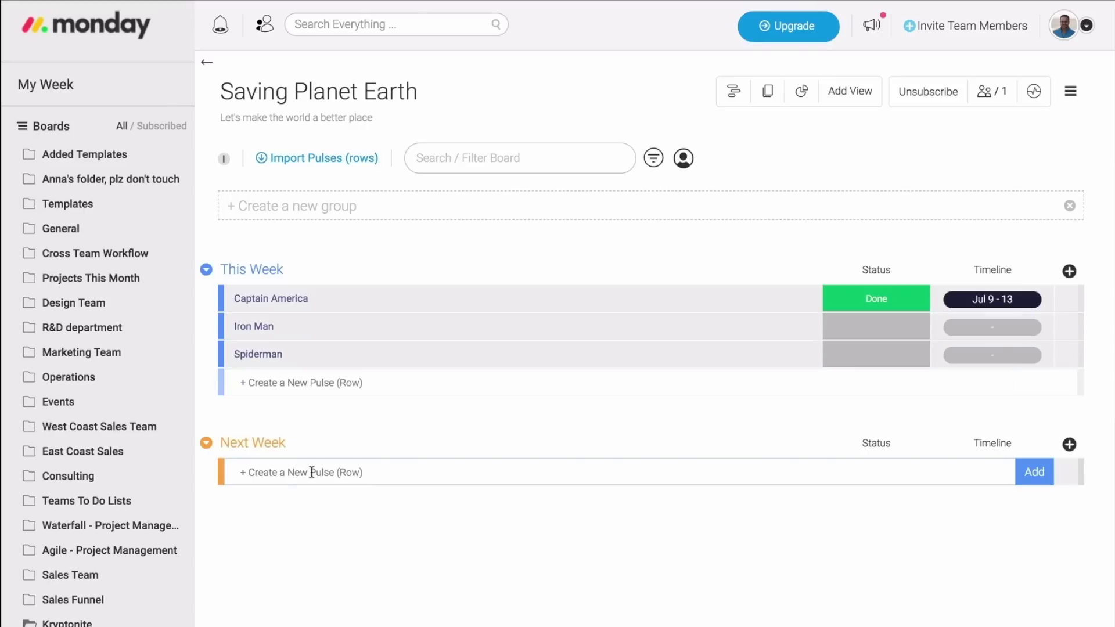
type("Wonder Woman")
key("Return")
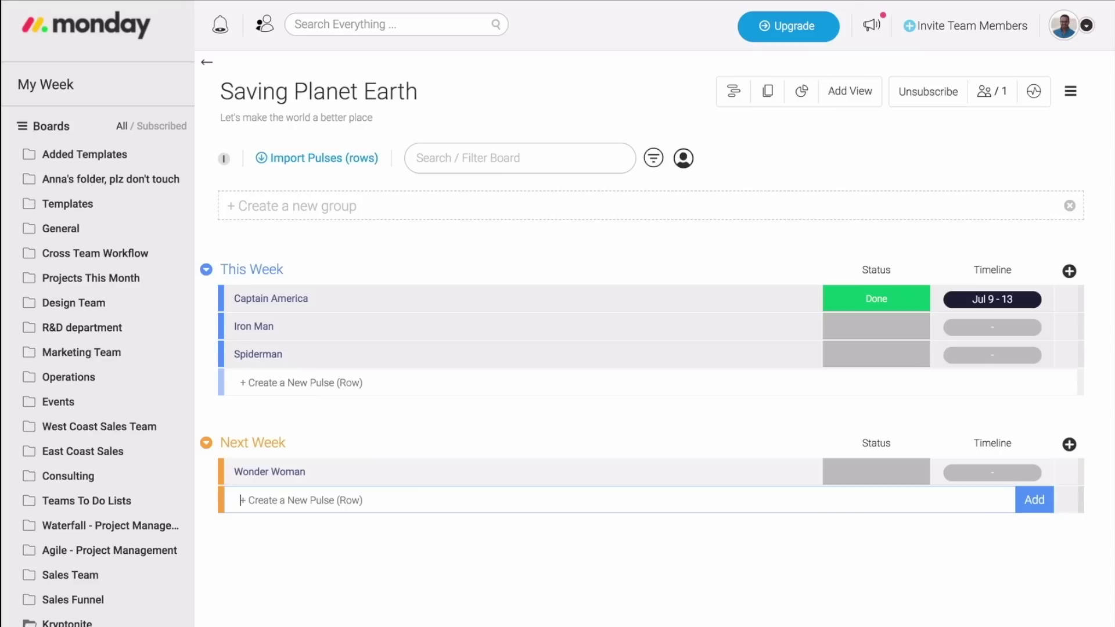
type("Superman")
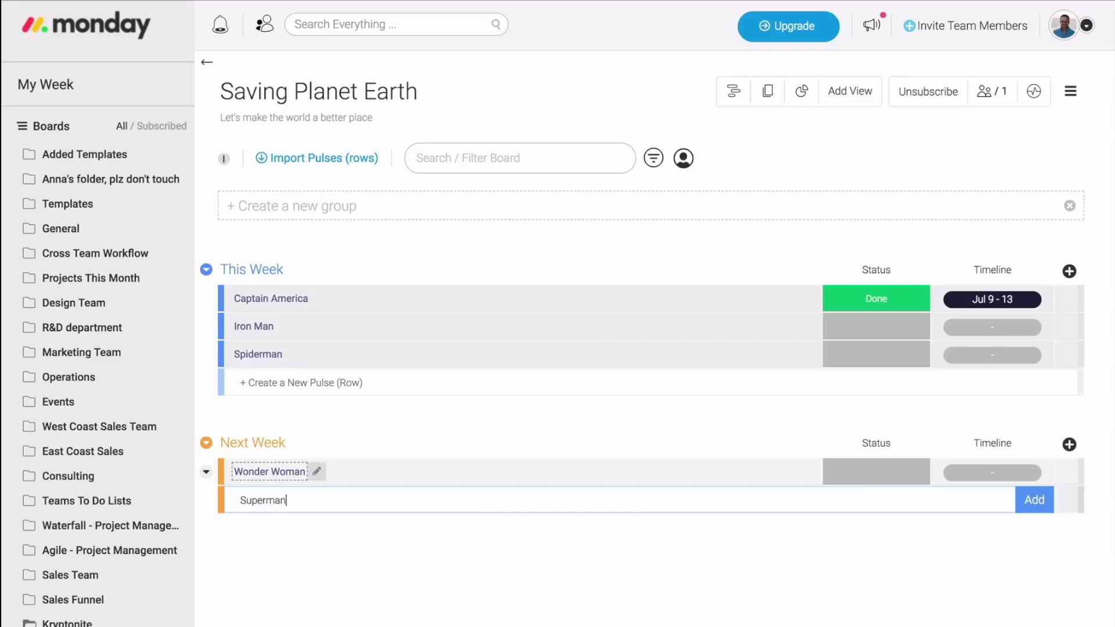
key("Return")
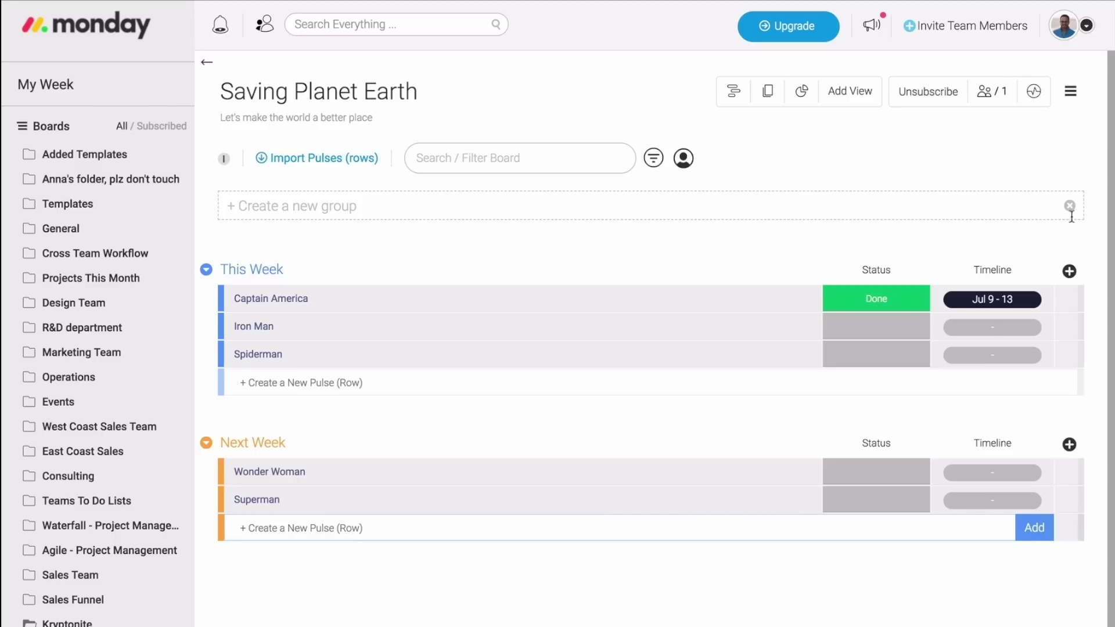
left_click(1070, 271)
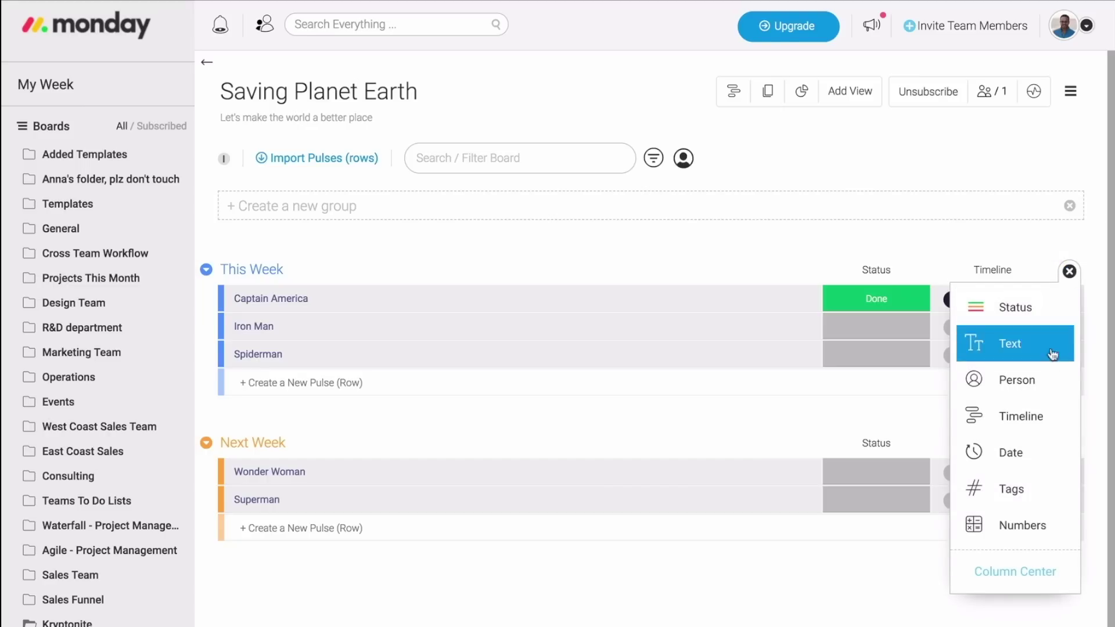
Add a Person column before Status and assign Captain America a team member.
left_click(1051, 380)
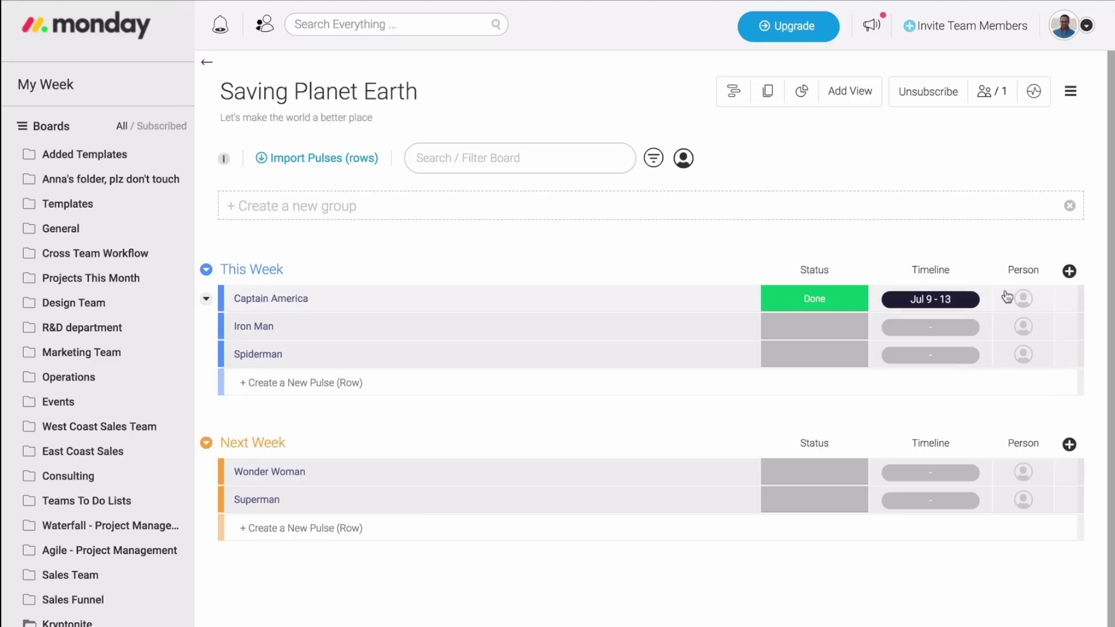
left_click_drag(1003, 271, 818, 281)
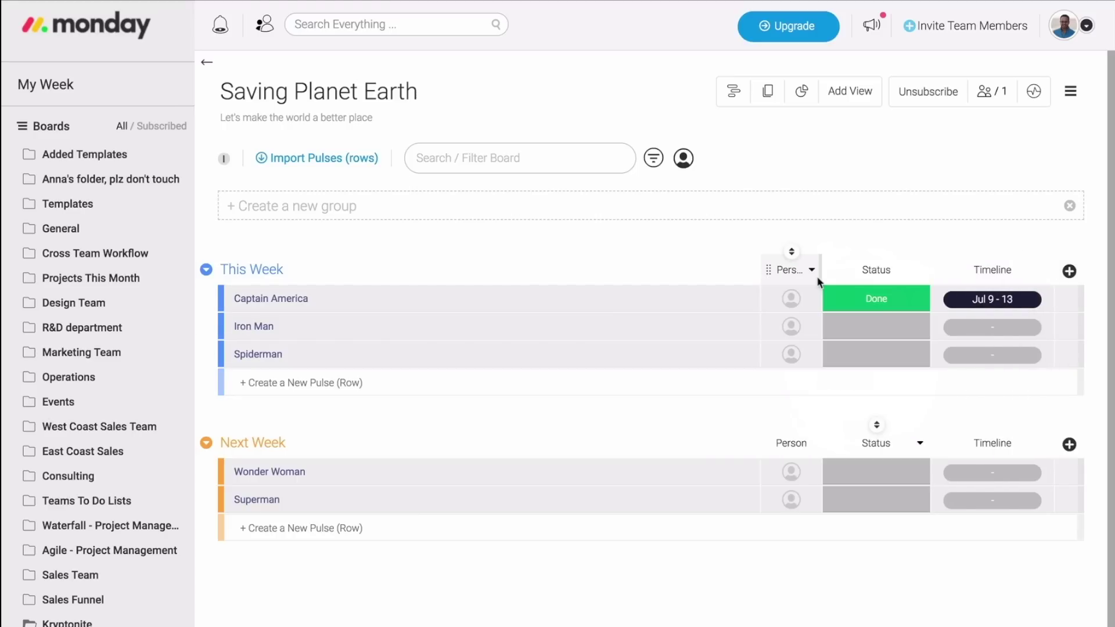
left_click(793, 302)
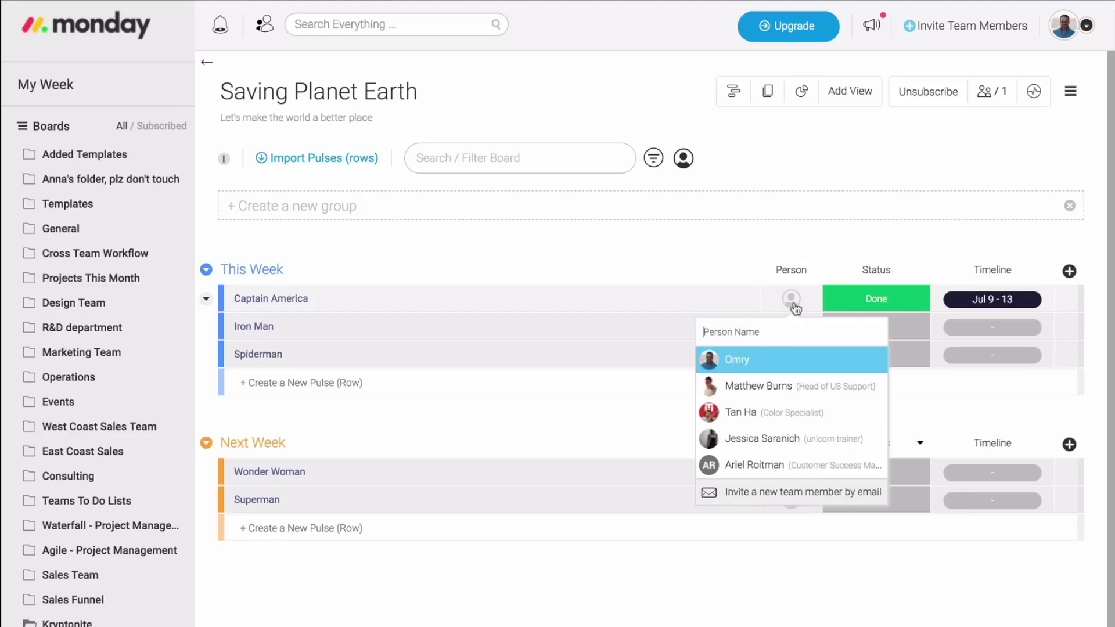
left_click(747, 386)
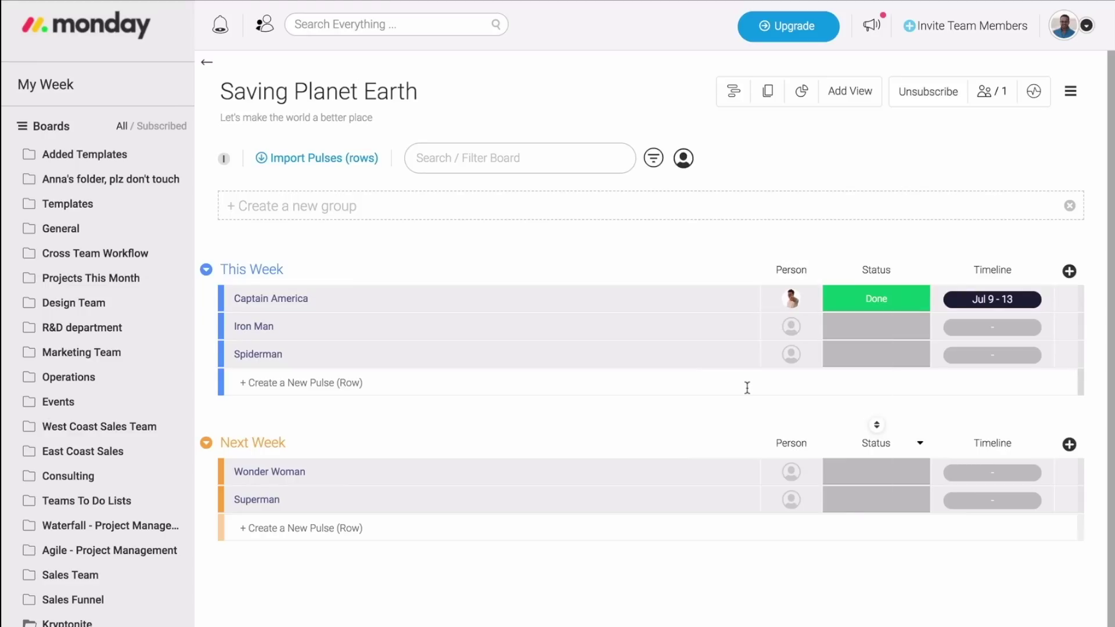
Assign team members to Iron Man, Spiderman, Wonder Woman and Superman, then move Iron Man into Next Week.
left_click(790, 326)
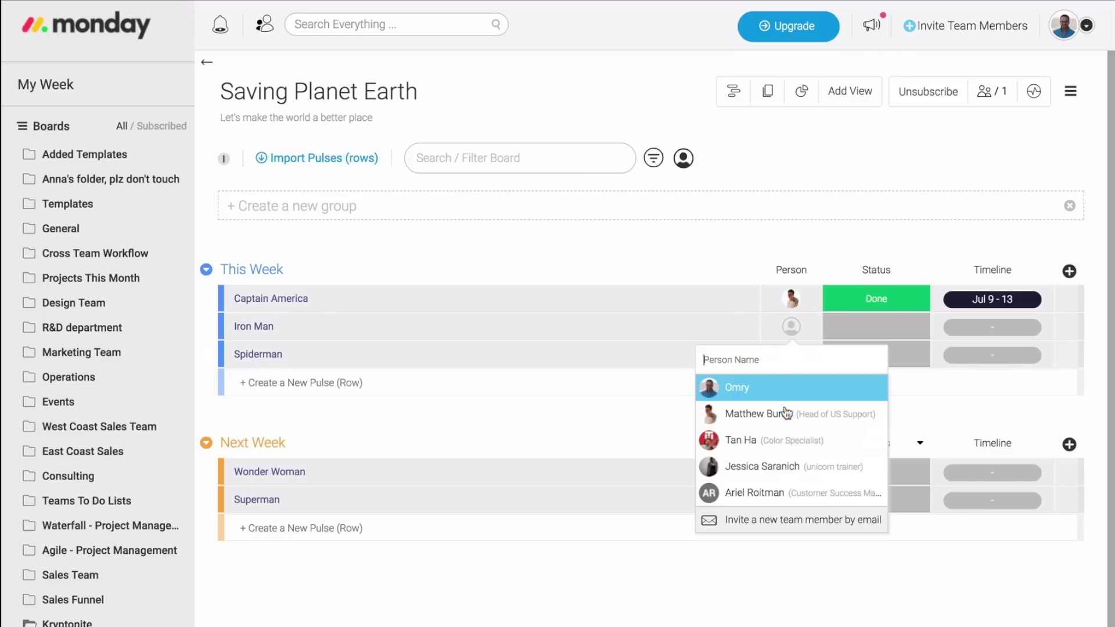
left_click(787, 413)
left_click(795, 356)
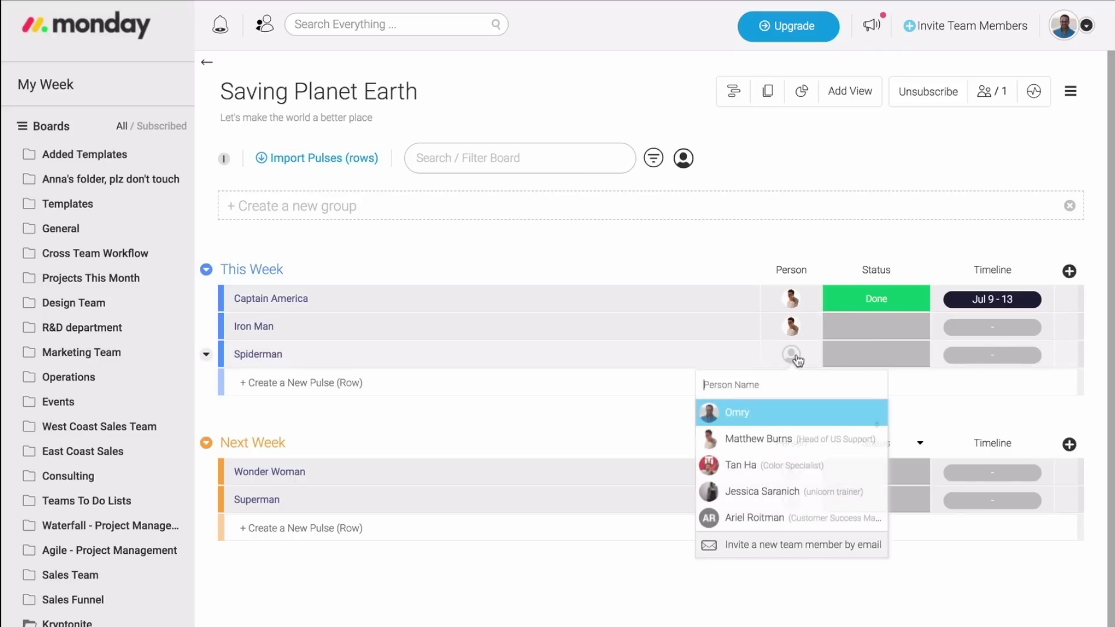
left_click(778, 466)
left_click(792, 473)
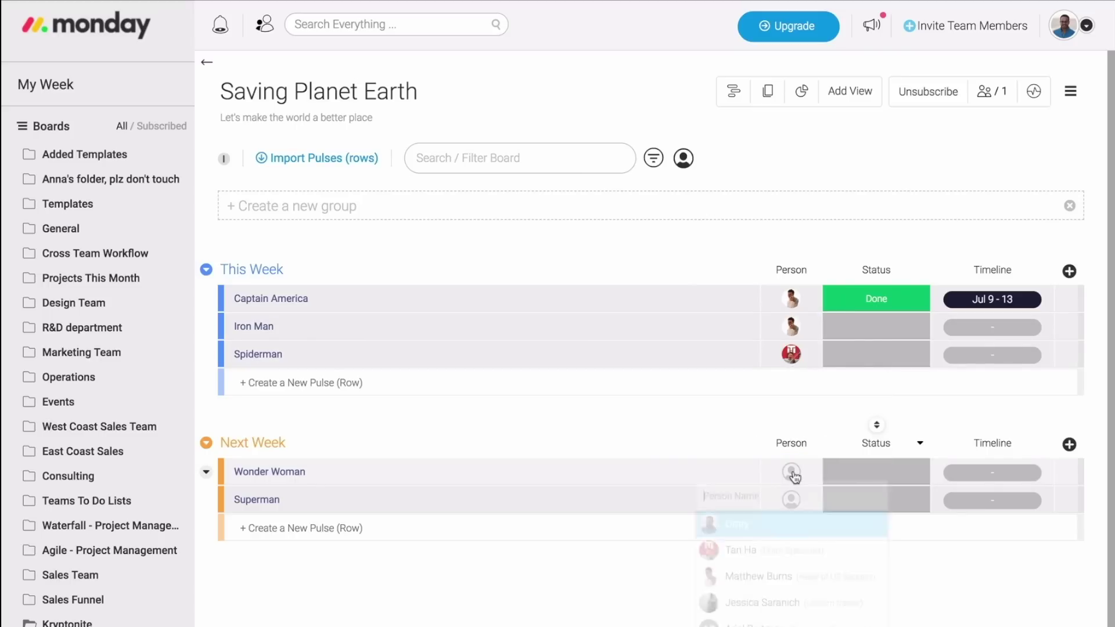
left_click(749, 526)
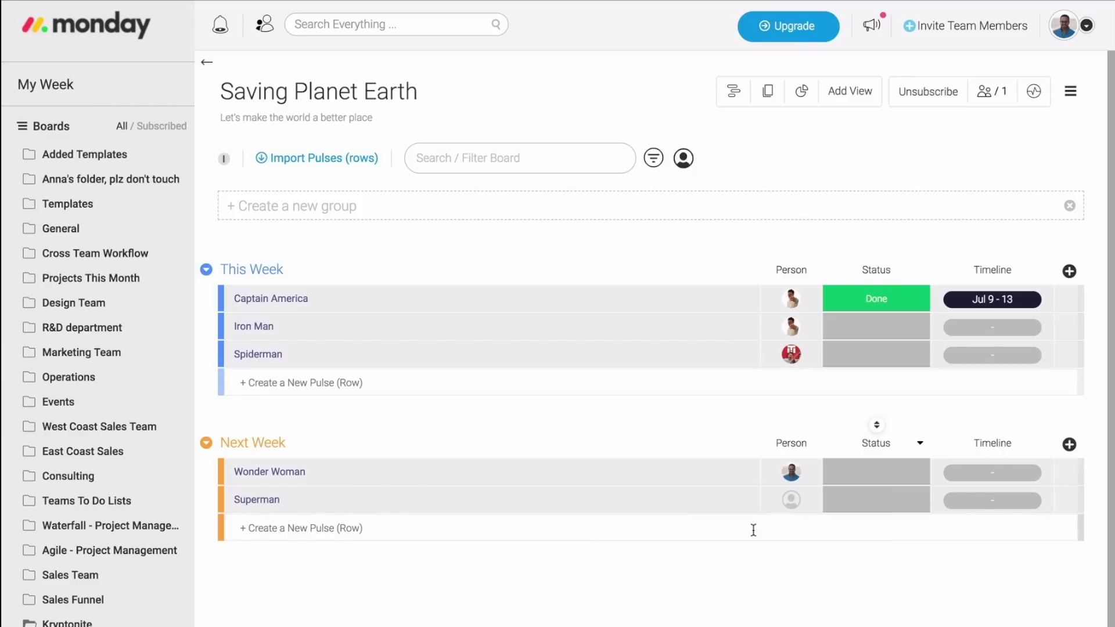
left_click(789, 500)
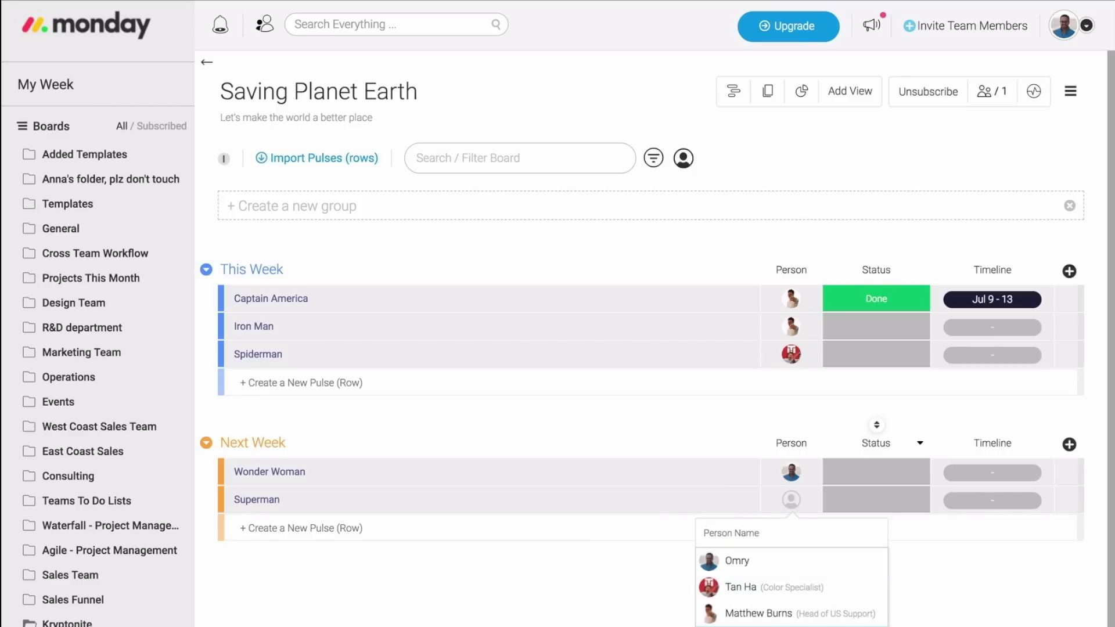
left_click(754, 625)
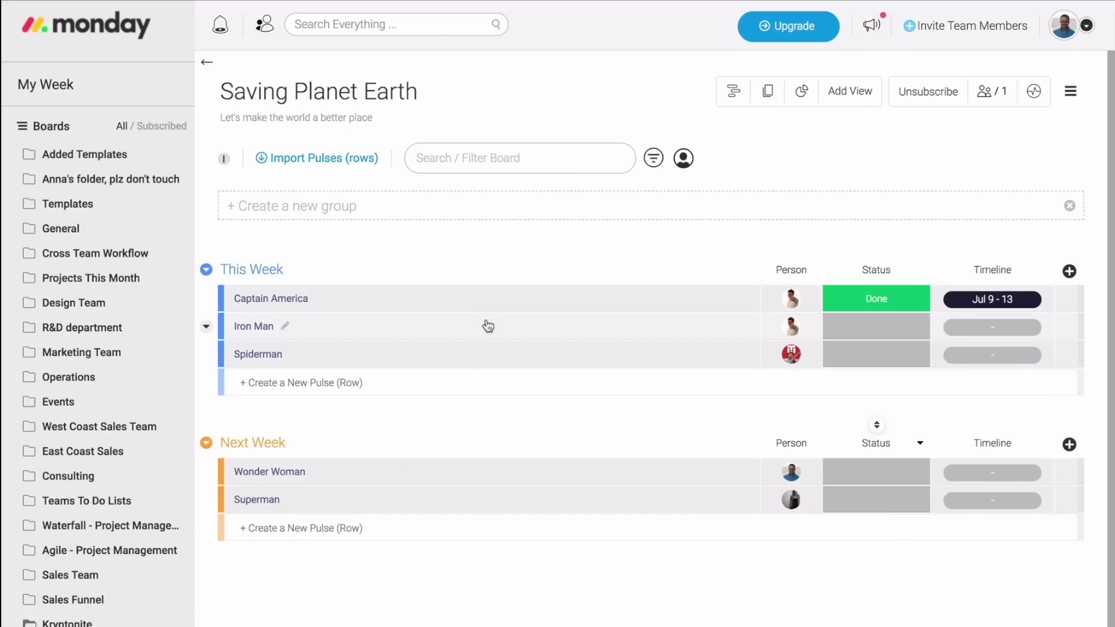
left_click_drag(488, 326, 487, 446)
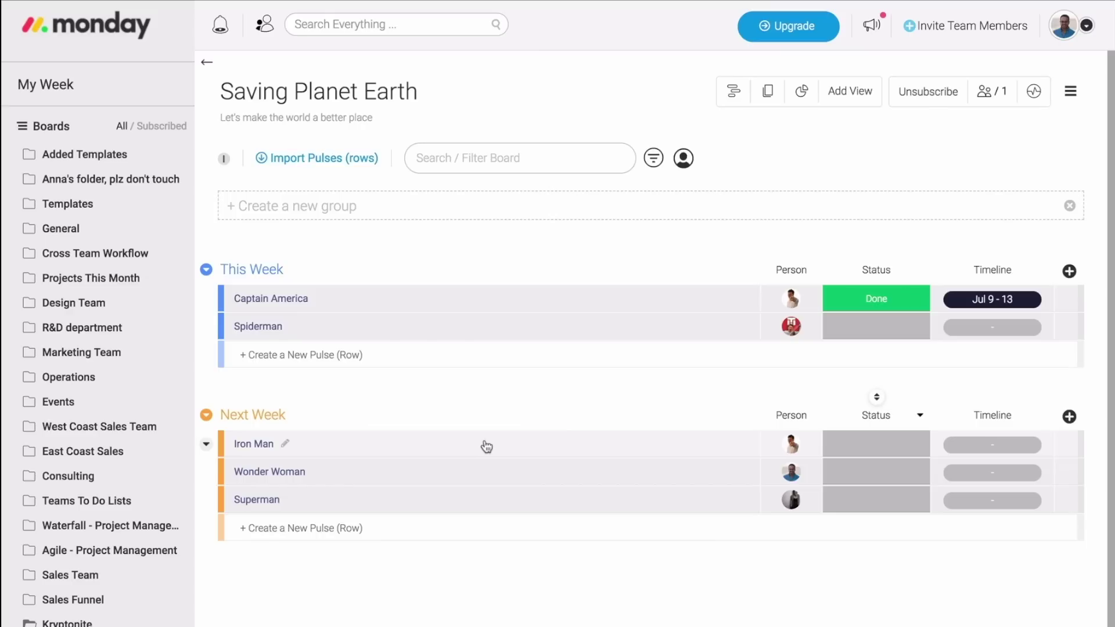
left_click(220, 35)
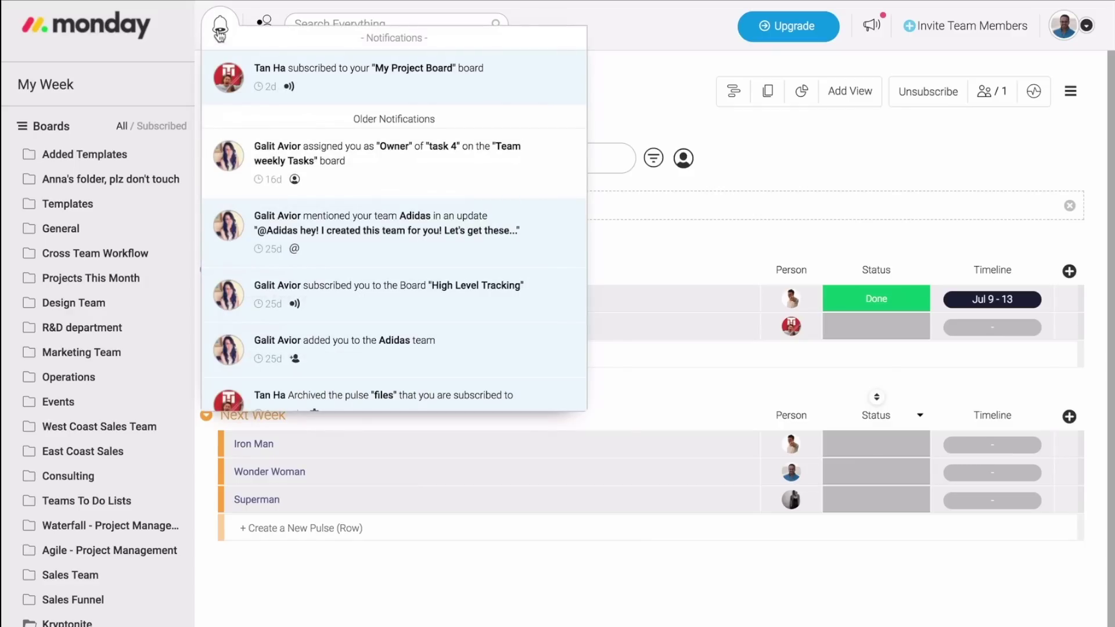
left_click(220, 35)
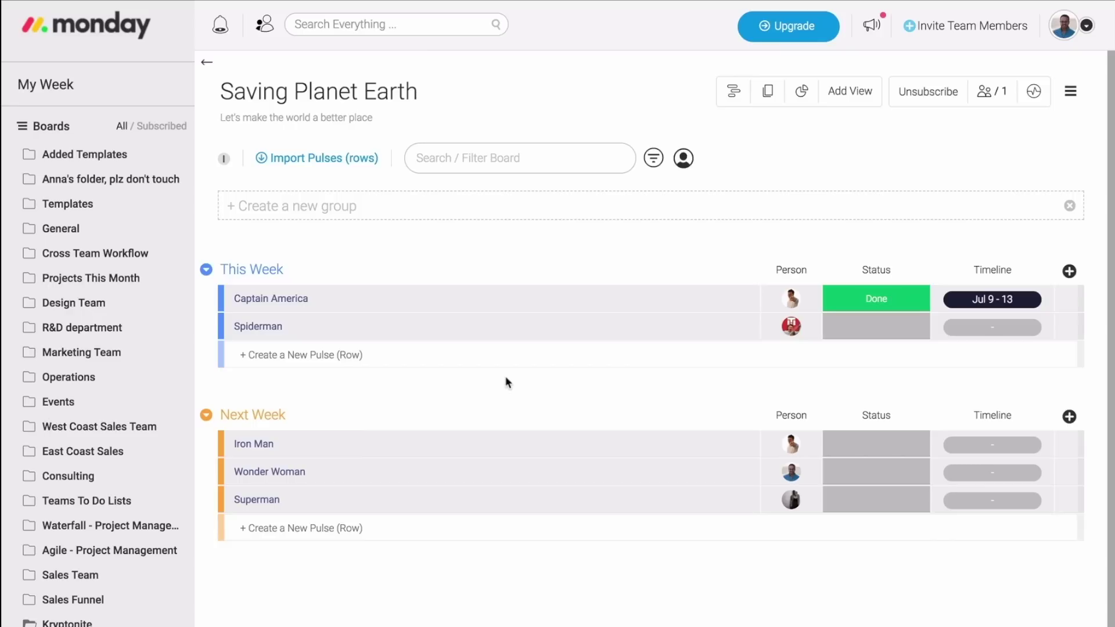
Set statuses: Spiderman and Iron Man Working on it, Wonder Woman Done, Superman Stuck.
left_click(887, 330)
left_click(871, 393)
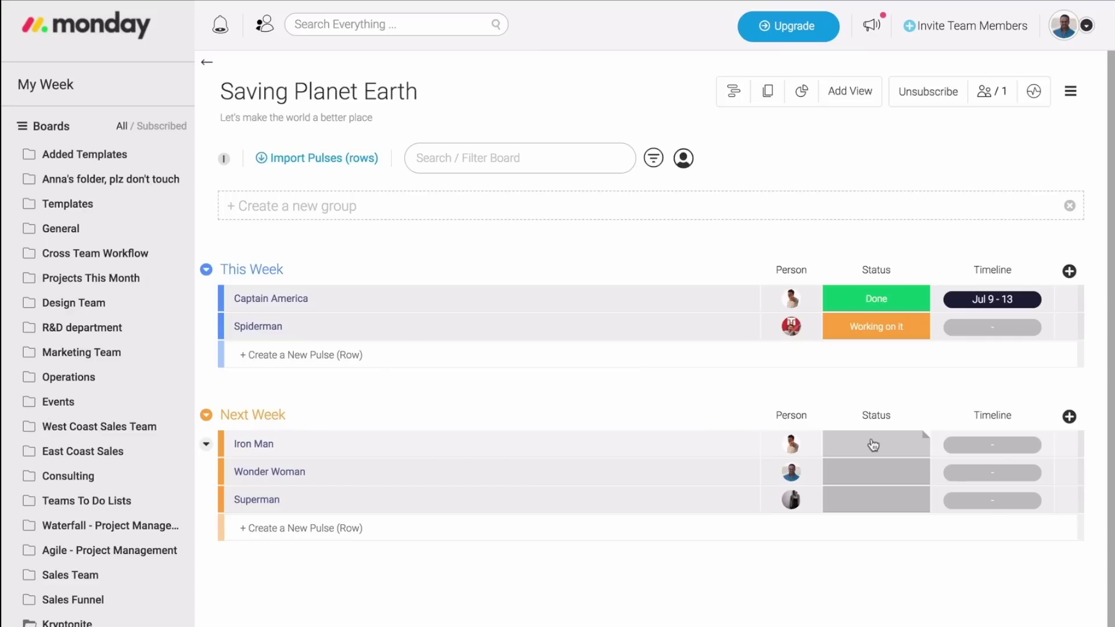
left_click(873, 446)
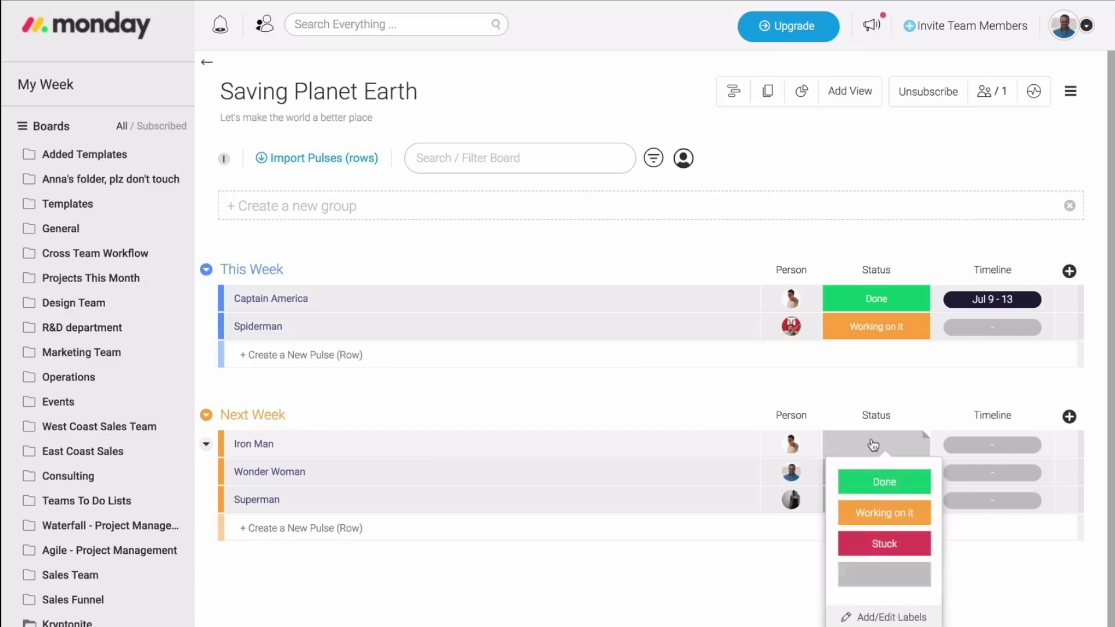
left_click(892, 511)
left_click(865, 470)
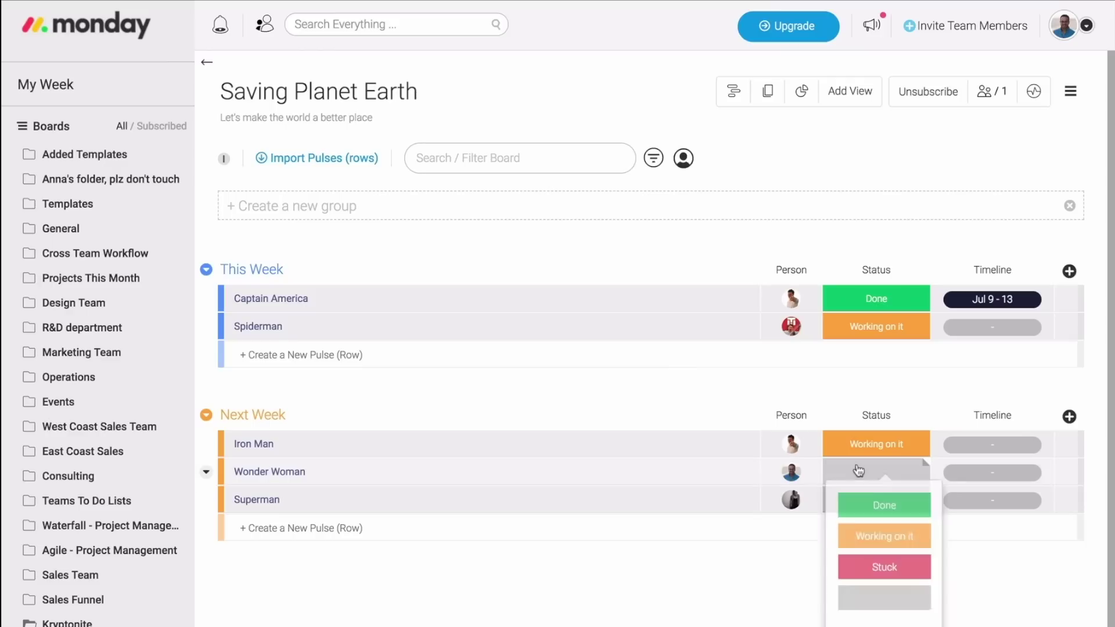
left_click(871, 514)
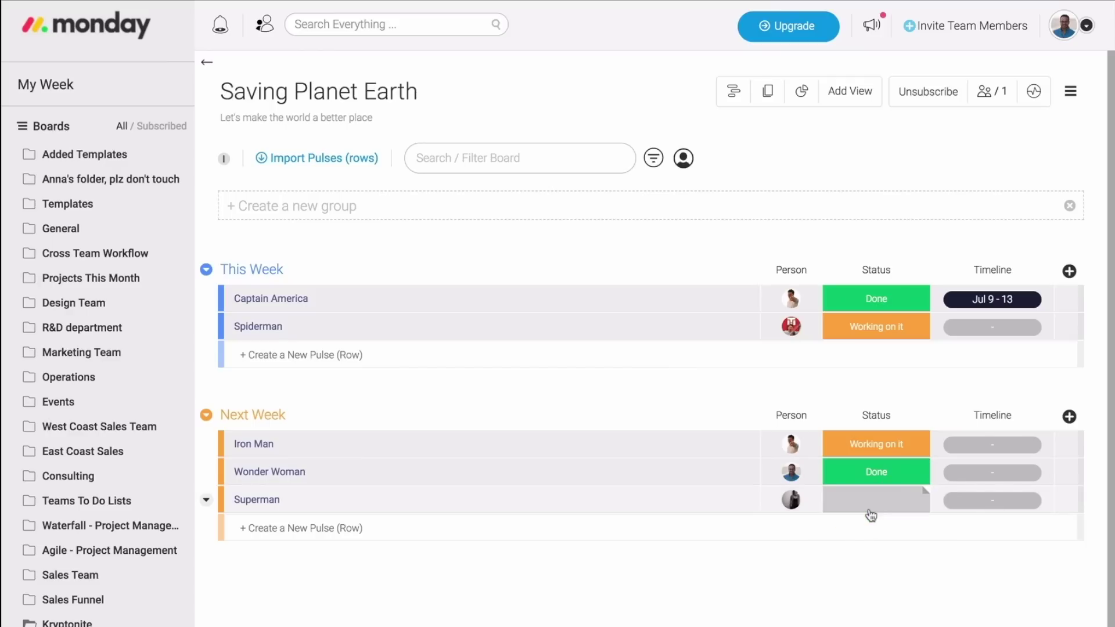
left_click(871, 515)
left_click(892, 597)
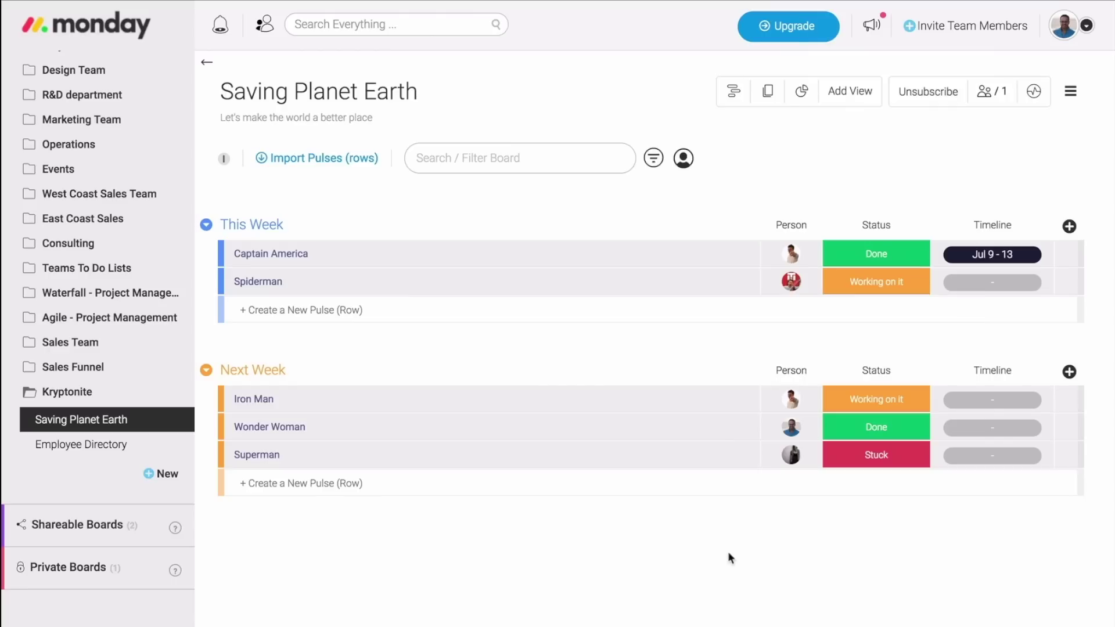
left_click(1069, 226)
Add a new Status column in front of Timeline and rename it 'Priority'.
left_click(1053, 274)
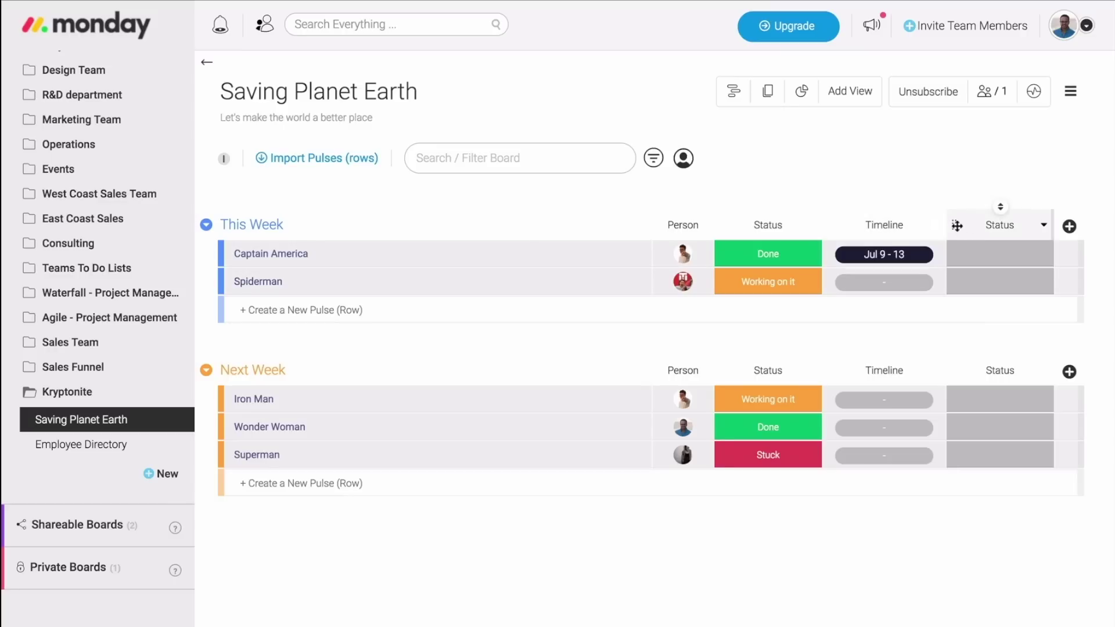
left_click_drag(957, 225, 848, 222)
left_click(900, 224)
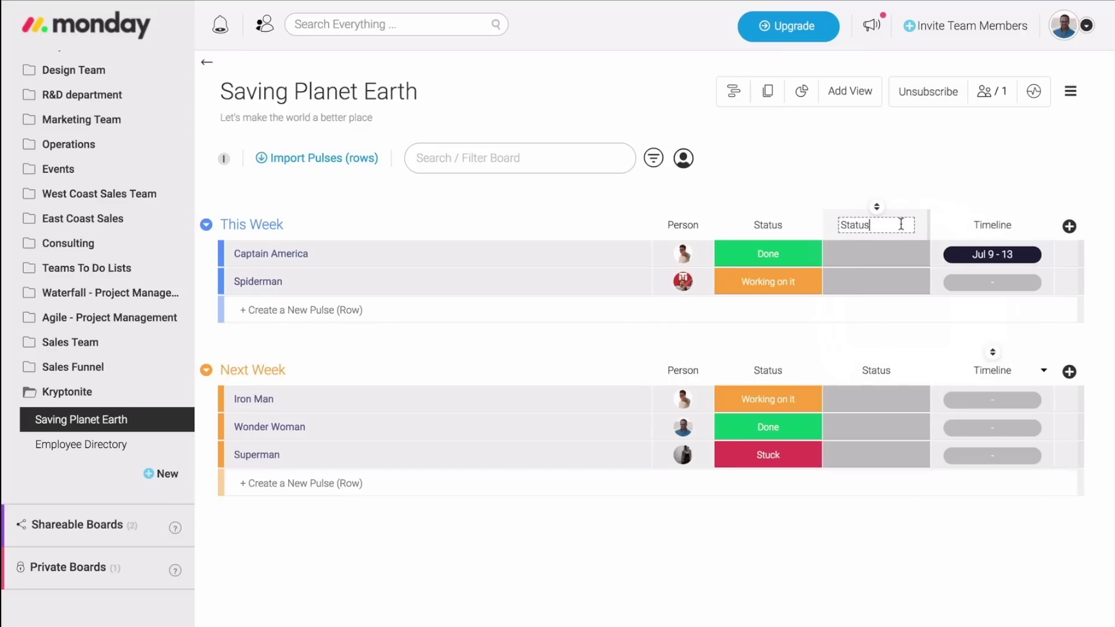
key("ctrl+a")
type("Prio")
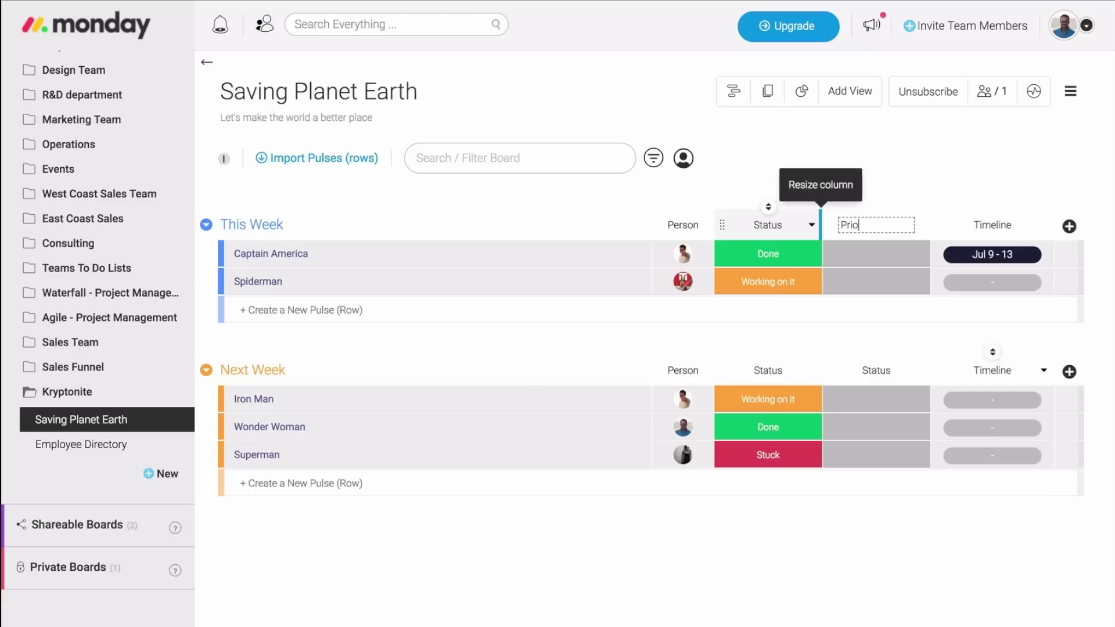
type("rity")
key("Return")
left_click(883, 254)
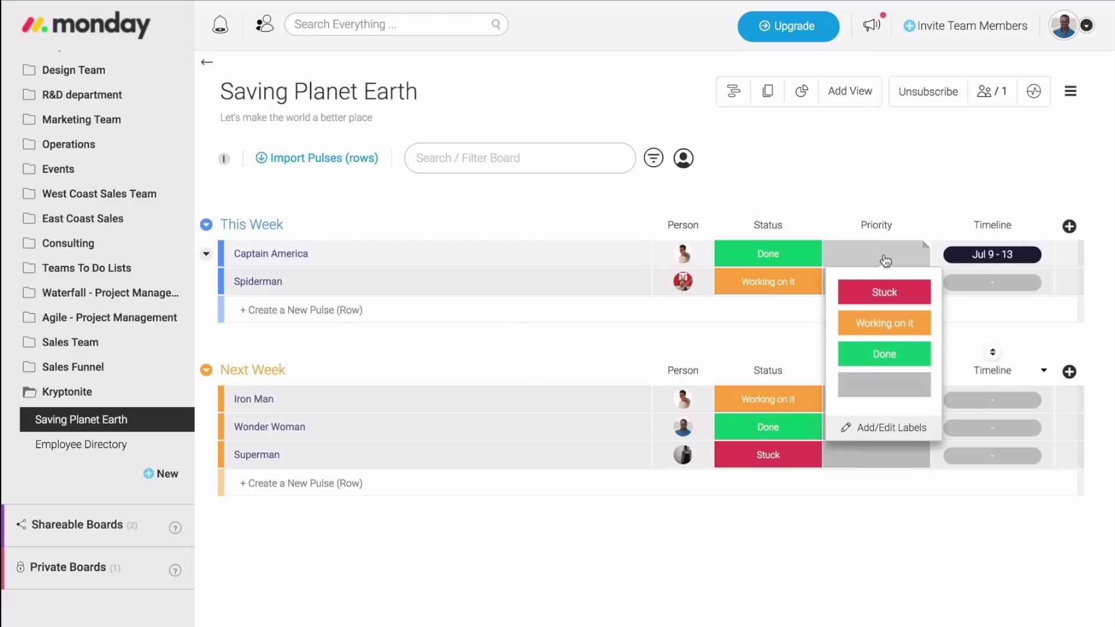
Delete the Stuck, Working on it and Done labels from the Priority column.
left_click(891, 430)
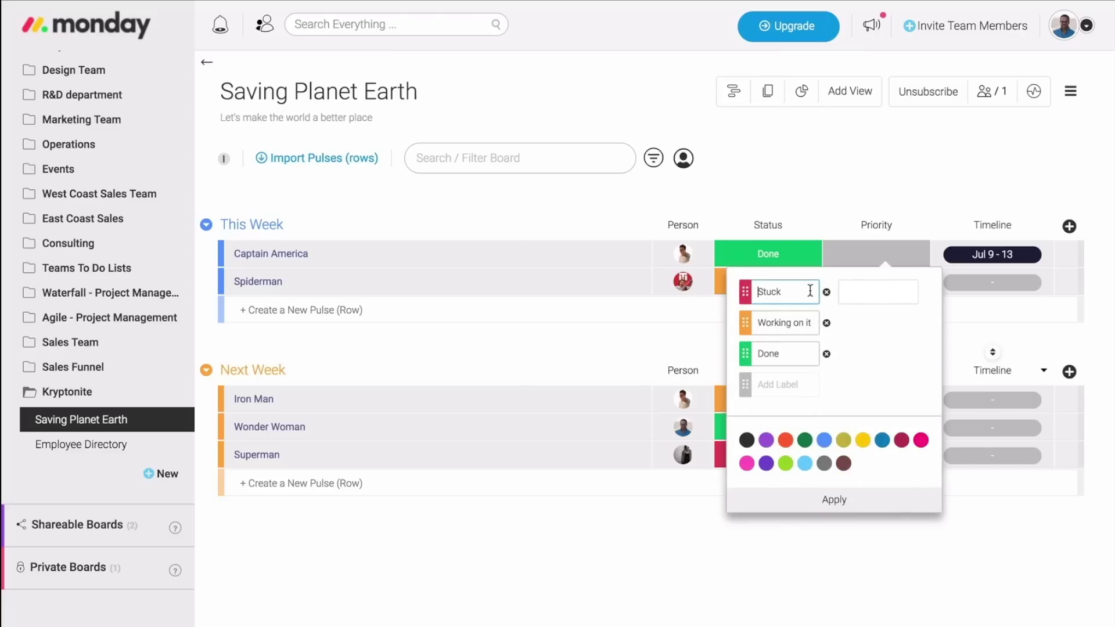
left_click(826, 292)
left_click(925, 292)
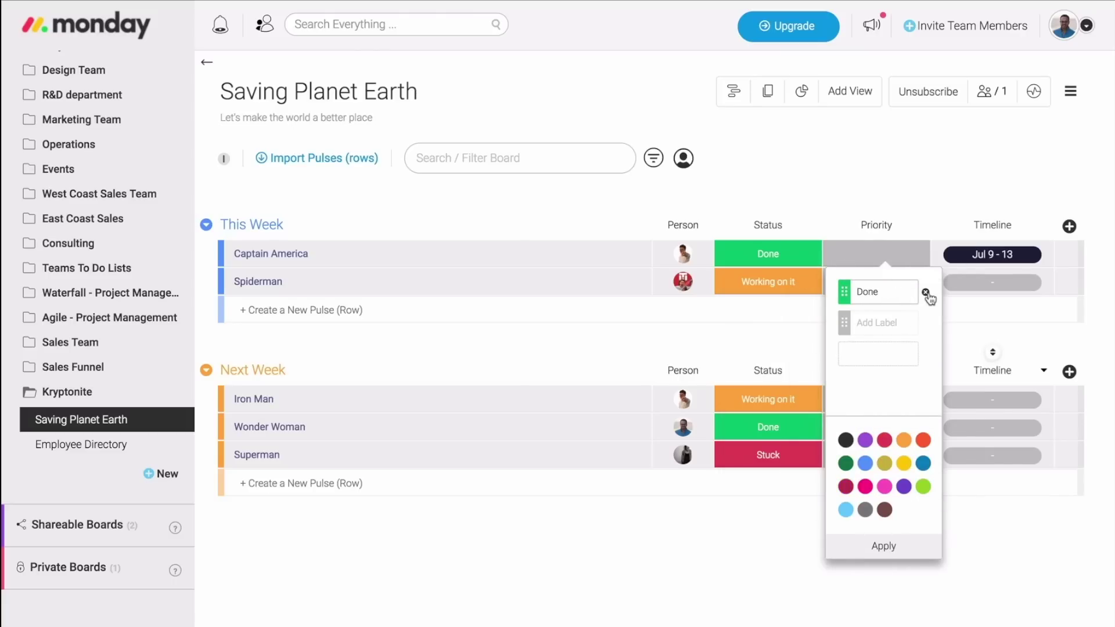
left_click(926, 292)
Add labels High in blue, Medium in pink and Low in green, and apply them.
left_click(865, 439)
left_click(884, 463)
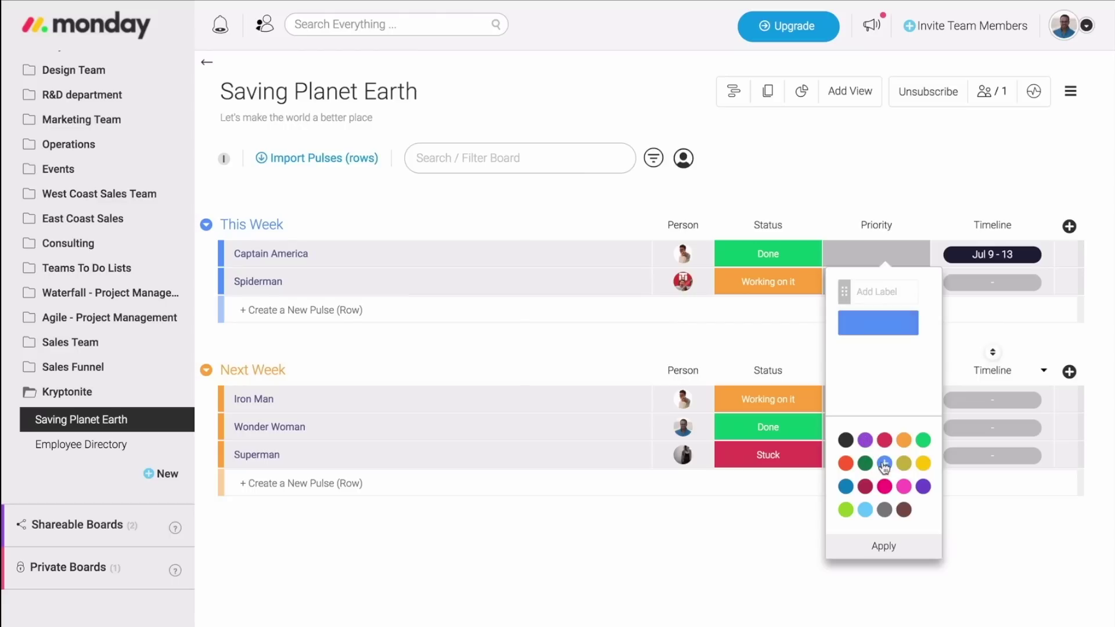
type("High")
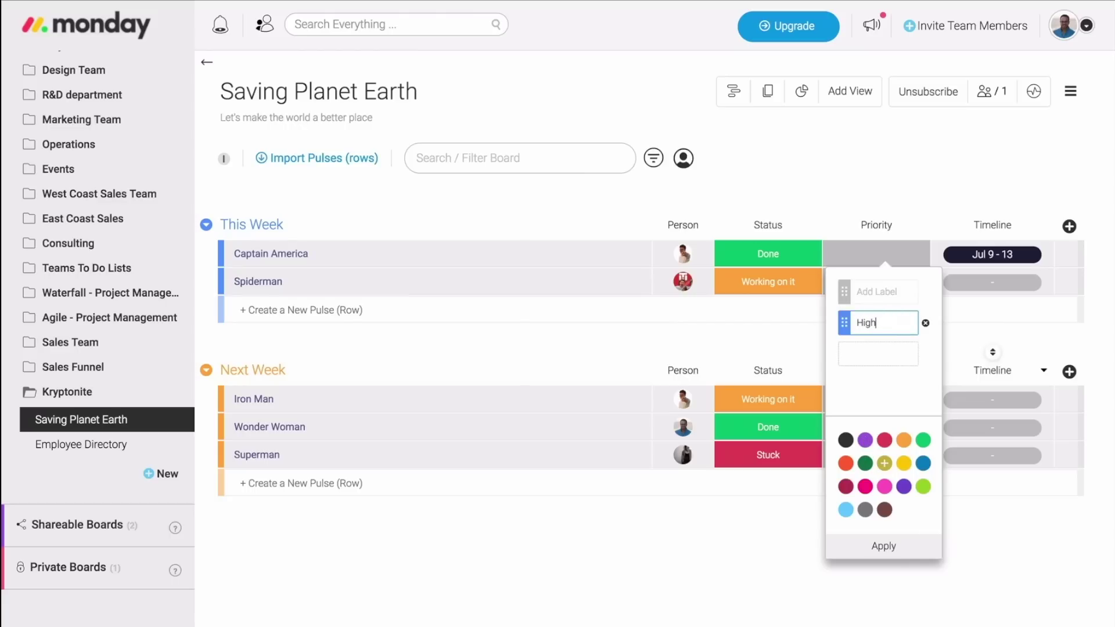
left_click(884, 487)
type("M")
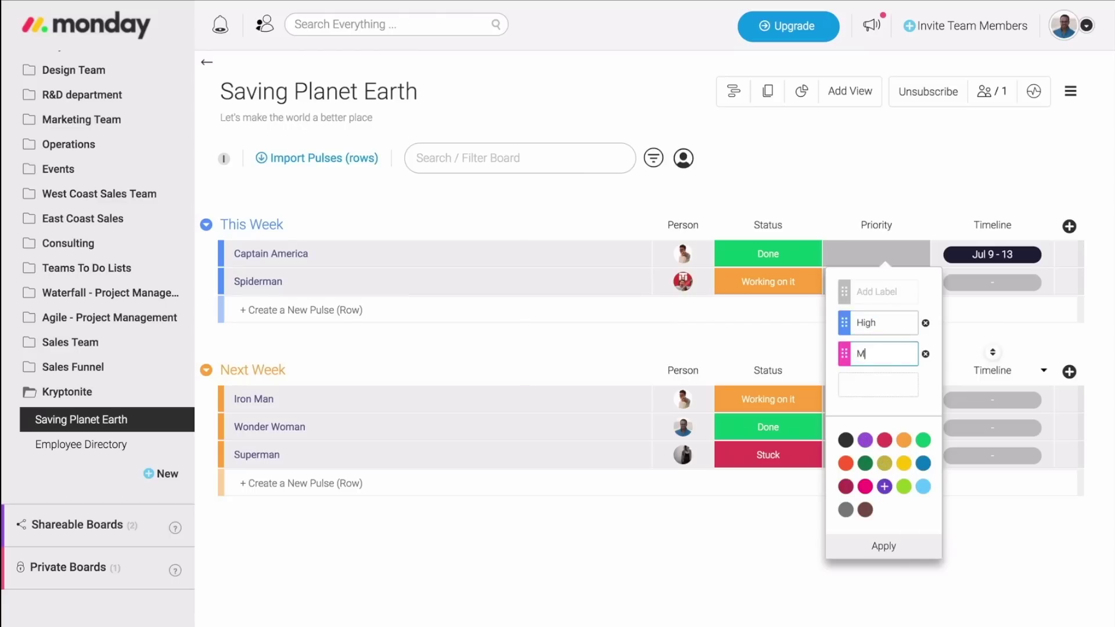
type("edium")
left_click(923, 442)
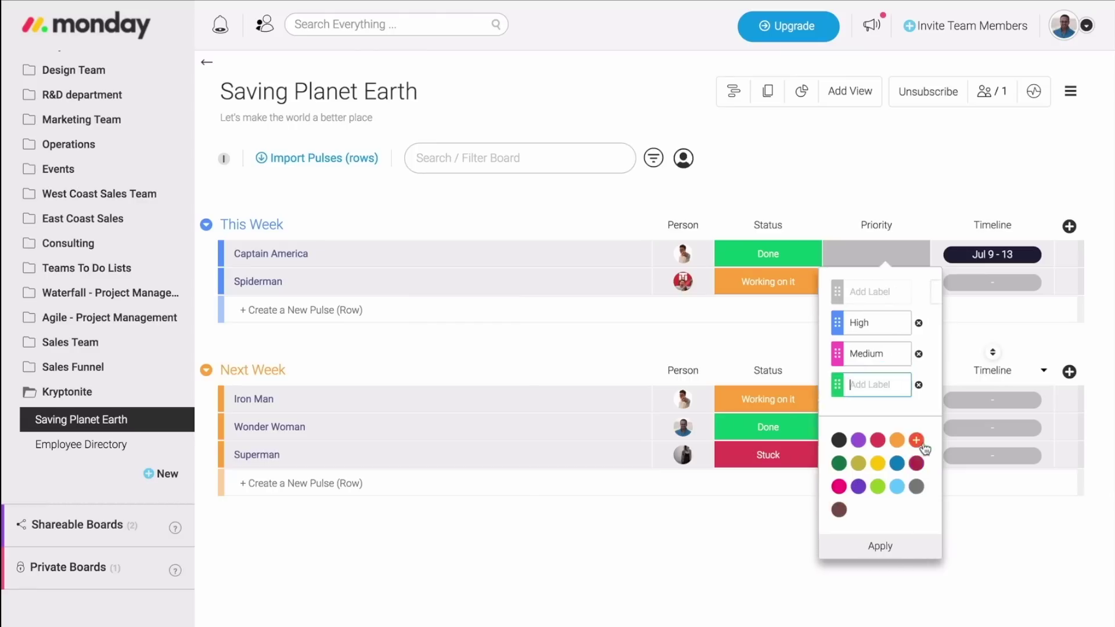
type("Low")
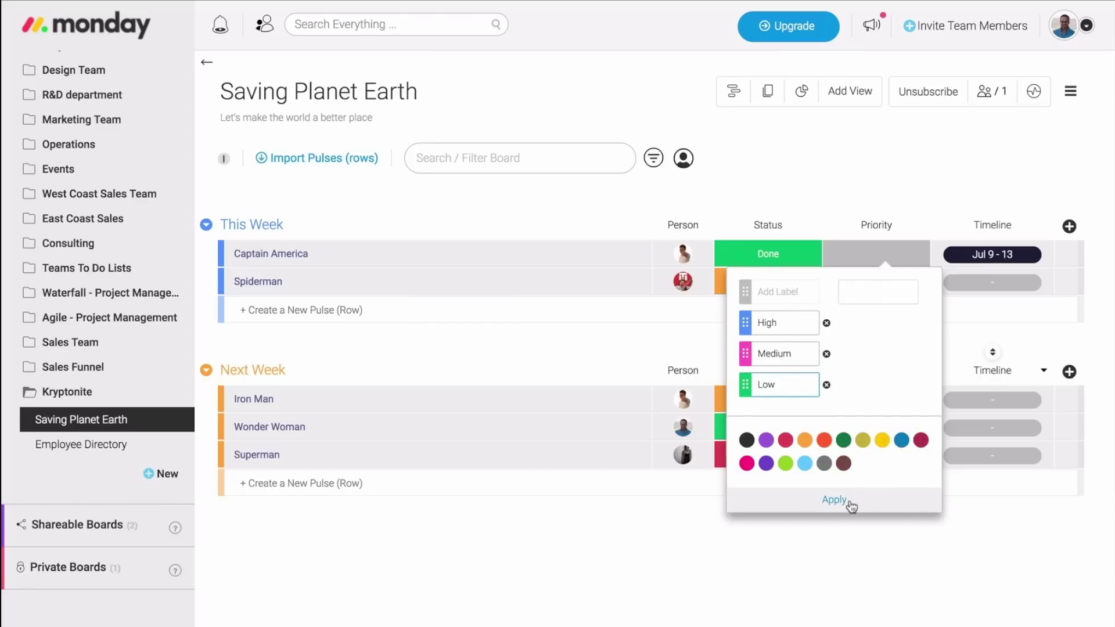
left_click(849, 503)
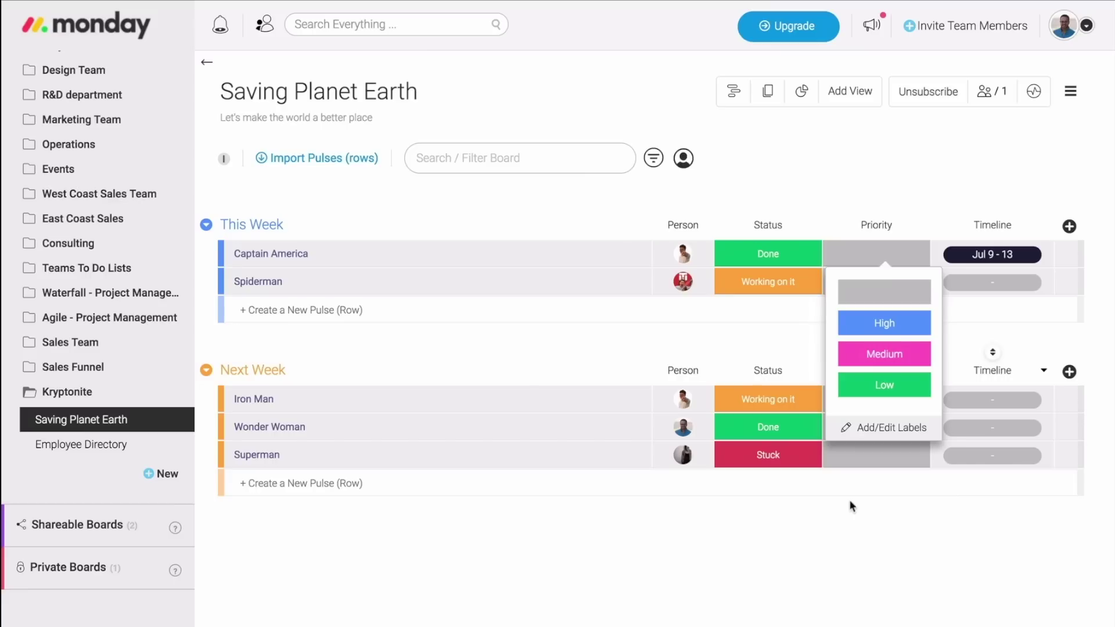
left_click(852, 507)
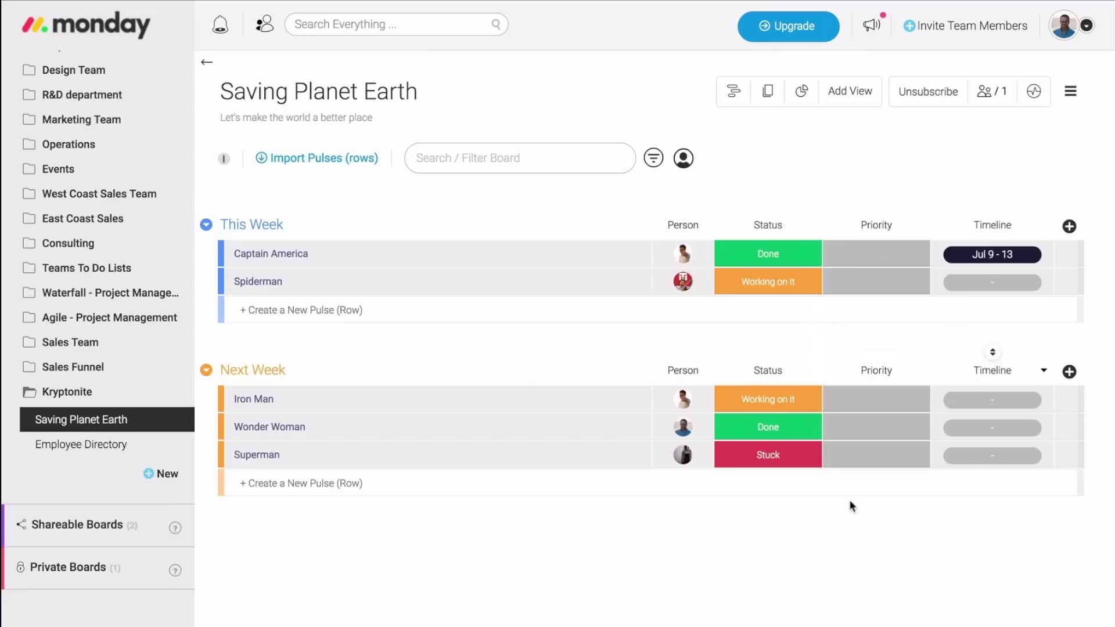
Set priorities: Captain America and Iron Man High, Spiderman and Superman Medium, Wonder Woman Low; sort by Priority.
left_click(882, 250)
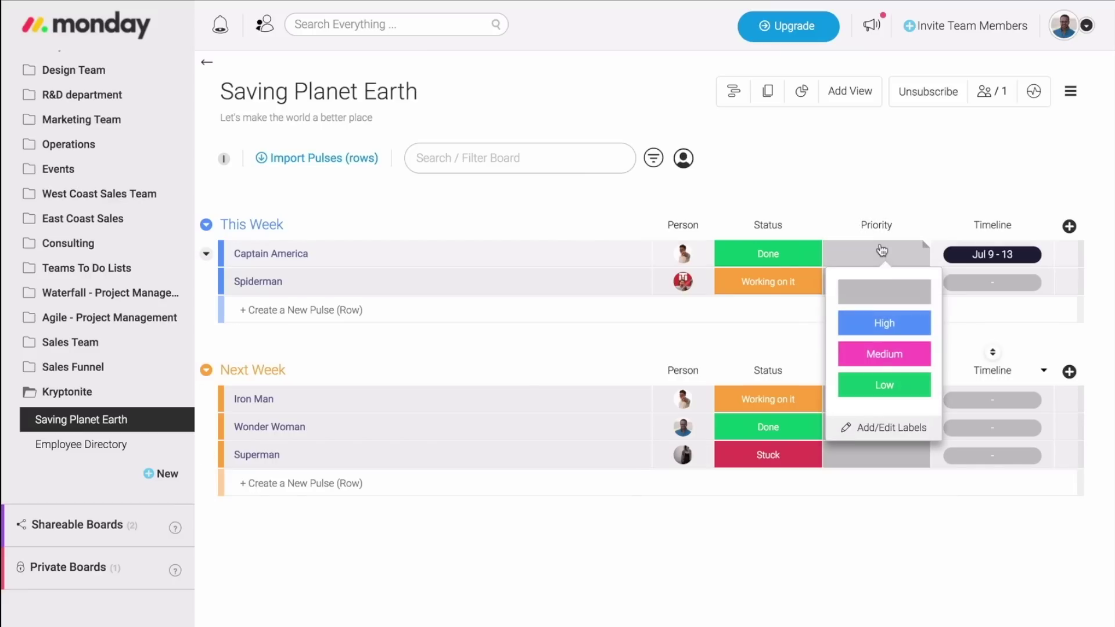
left_click(885, 321)
left_click(887, 291)
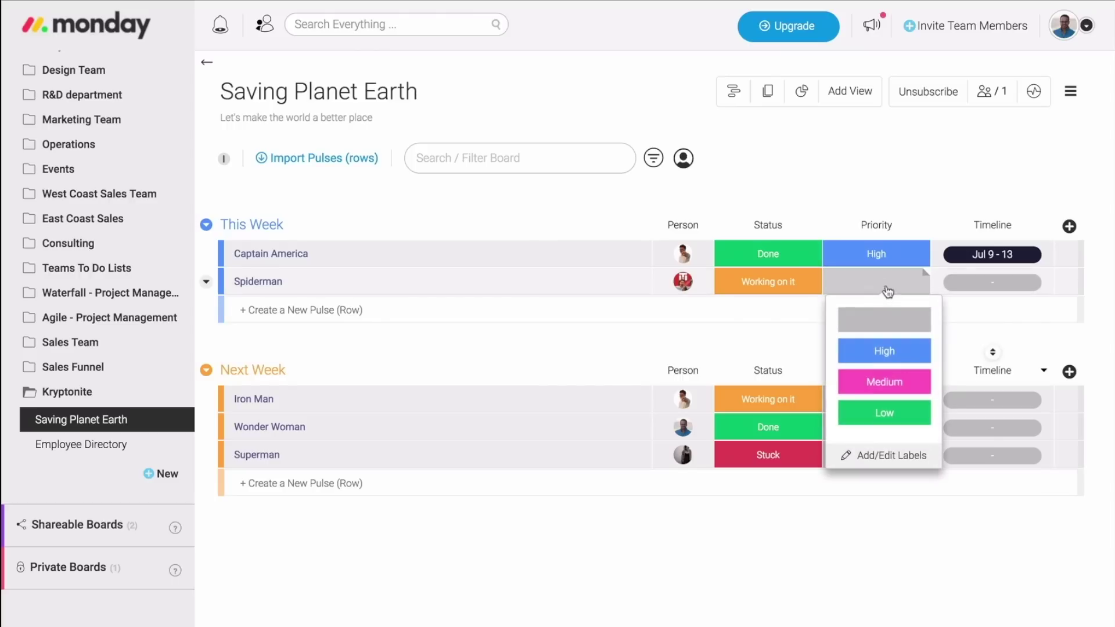
left_click(884, 381)
left_click(883, 400)
left_click(882, 467)
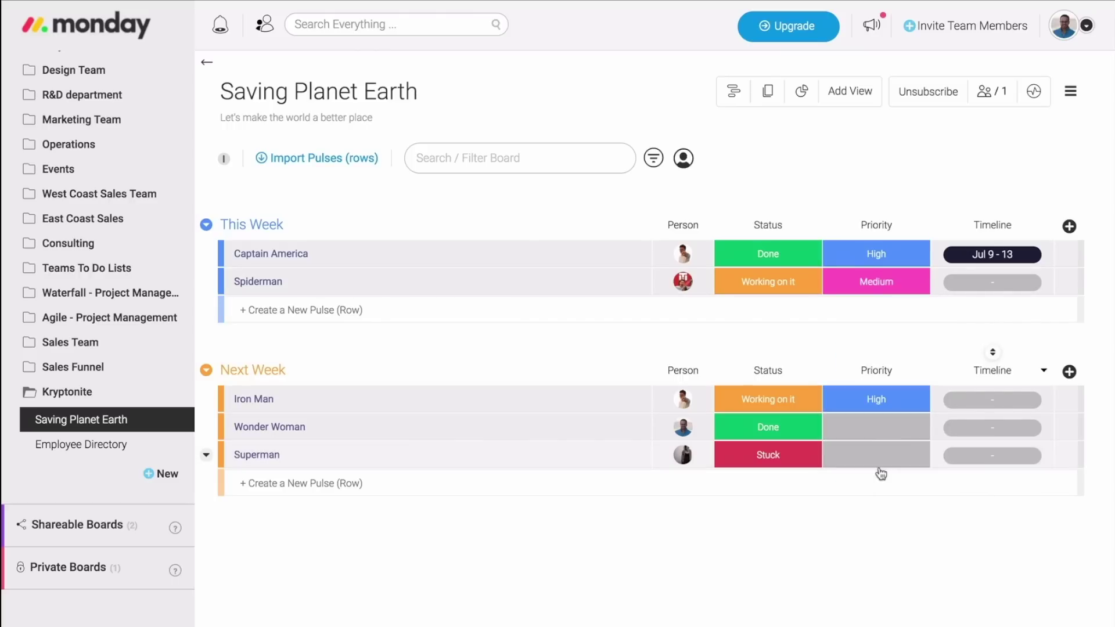
left_click(876, 425)
left_click(868, 556)
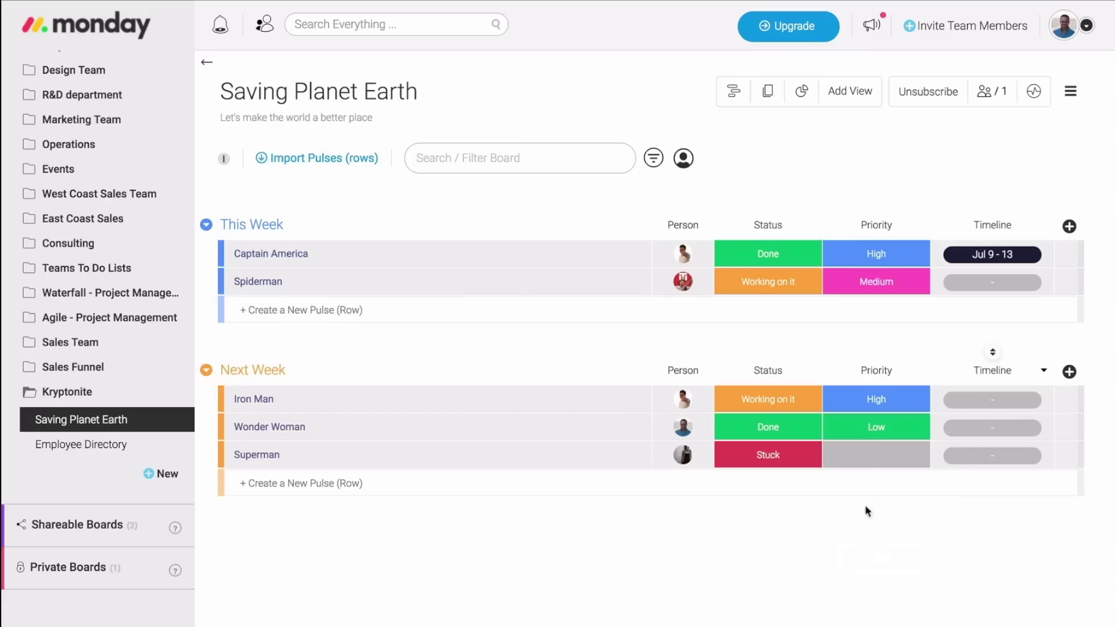
left_click(865, 455)
left_click(880, 557)
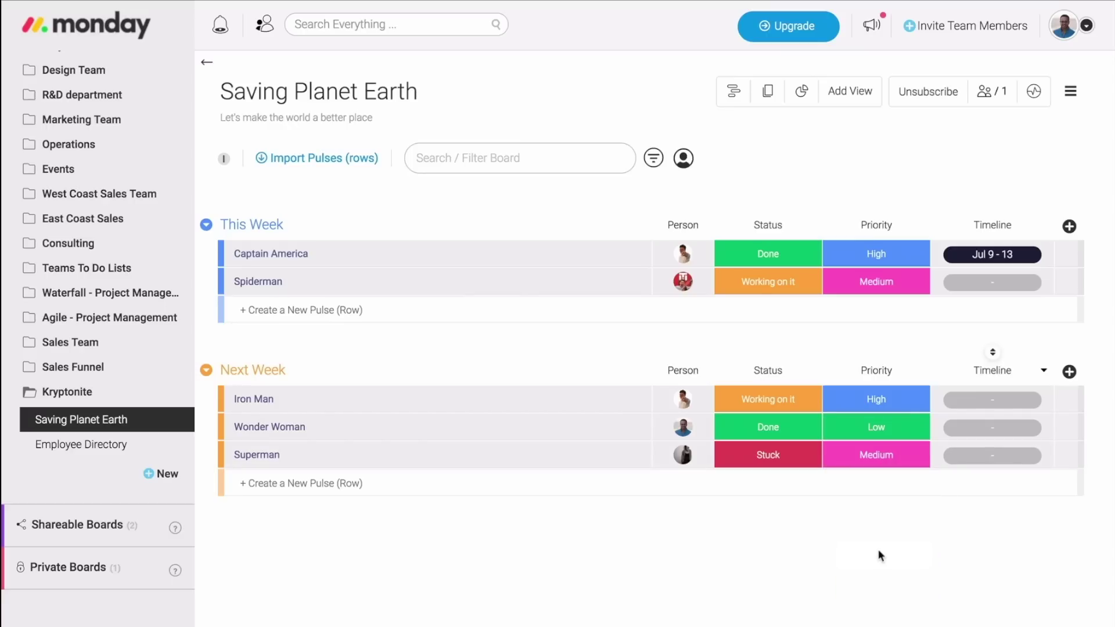
left_click(877, 207)
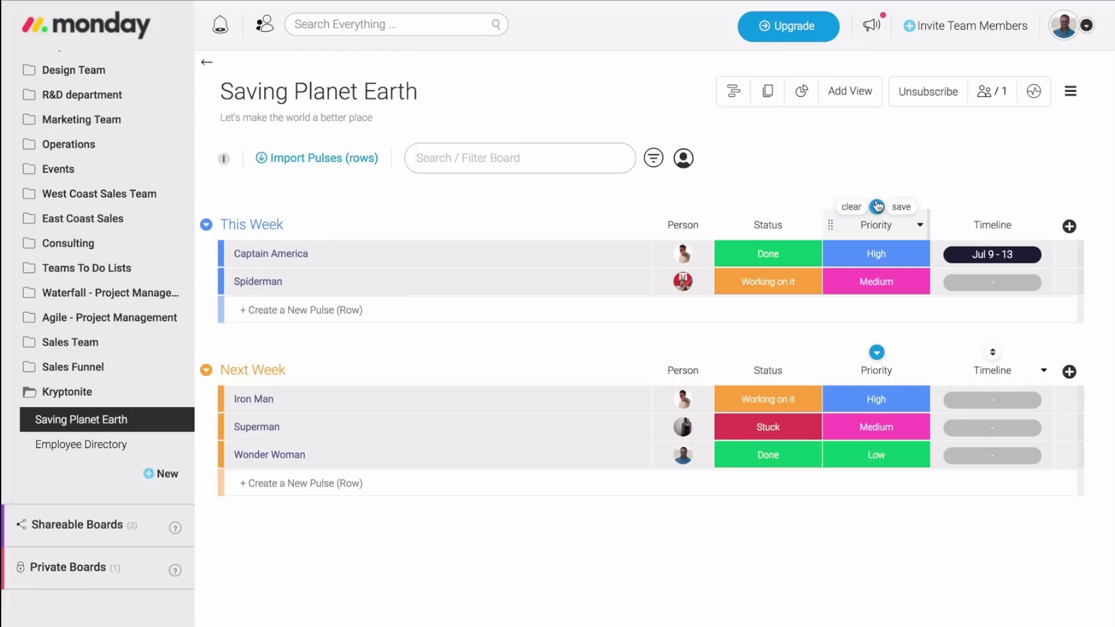
Add a Date column and set Captain America's date to Jul 11.
left_click(1068, 226)
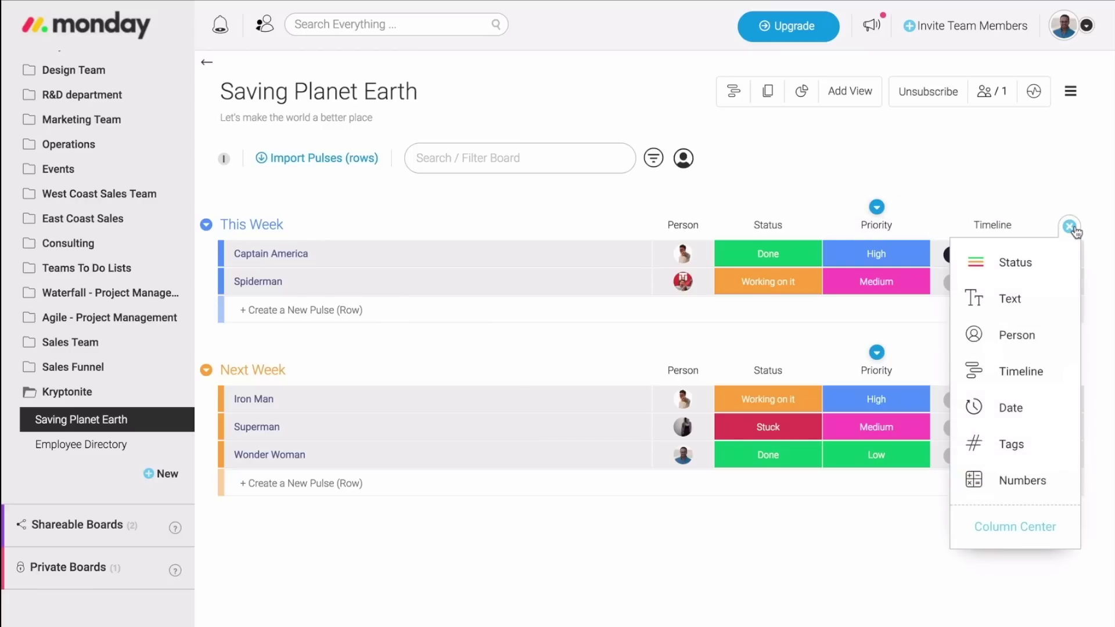
left_click(1010, 408)
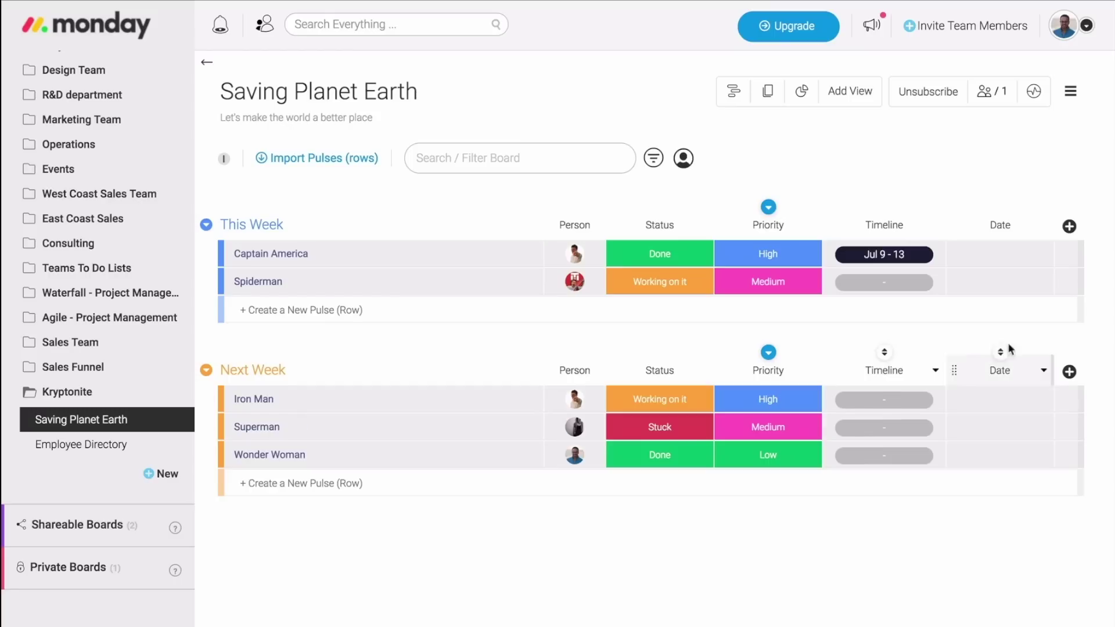
left_click(1001, 256)
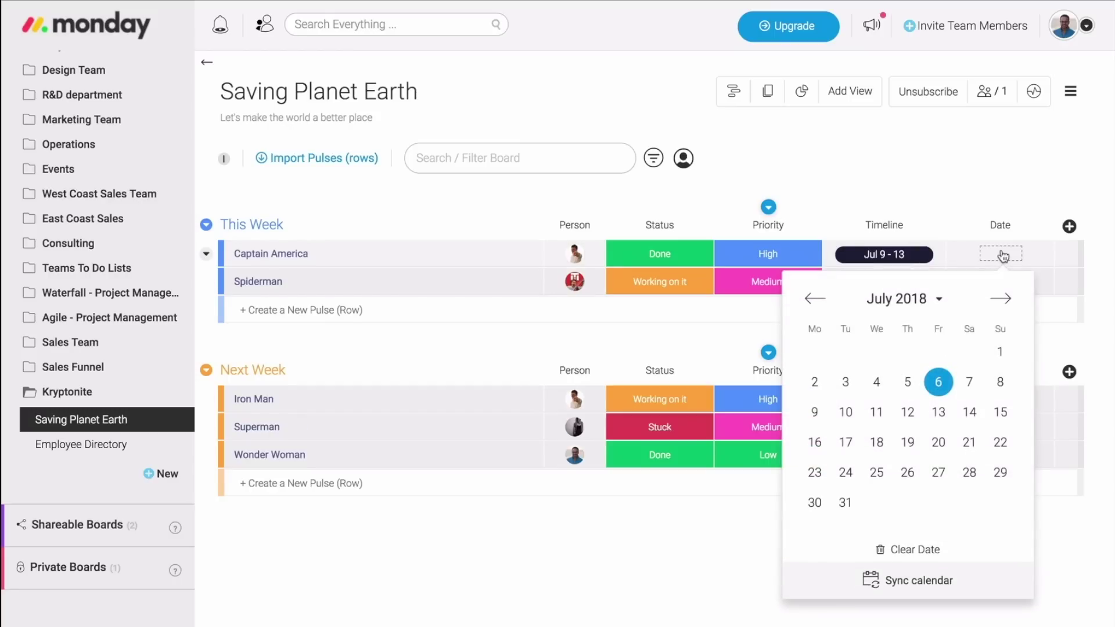
left_click(876, 411)
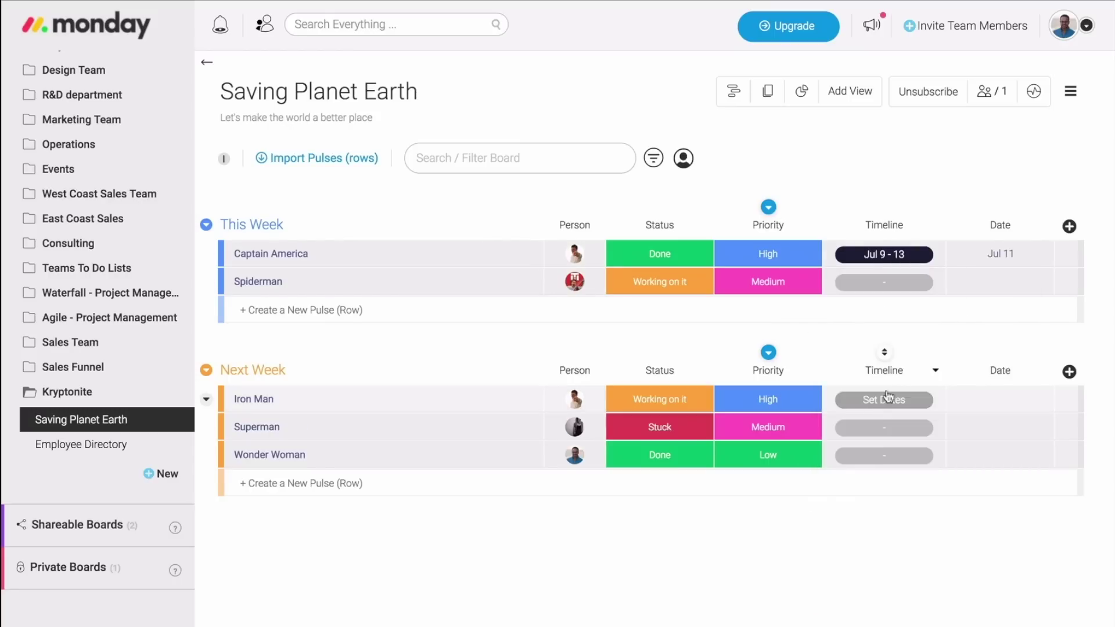
Set Spiderman's date to Jul 13 and Iron Man's to Jul 17, then view the Google Calendar sync option.
left_click(1004, 282)
left_click(947, 440)
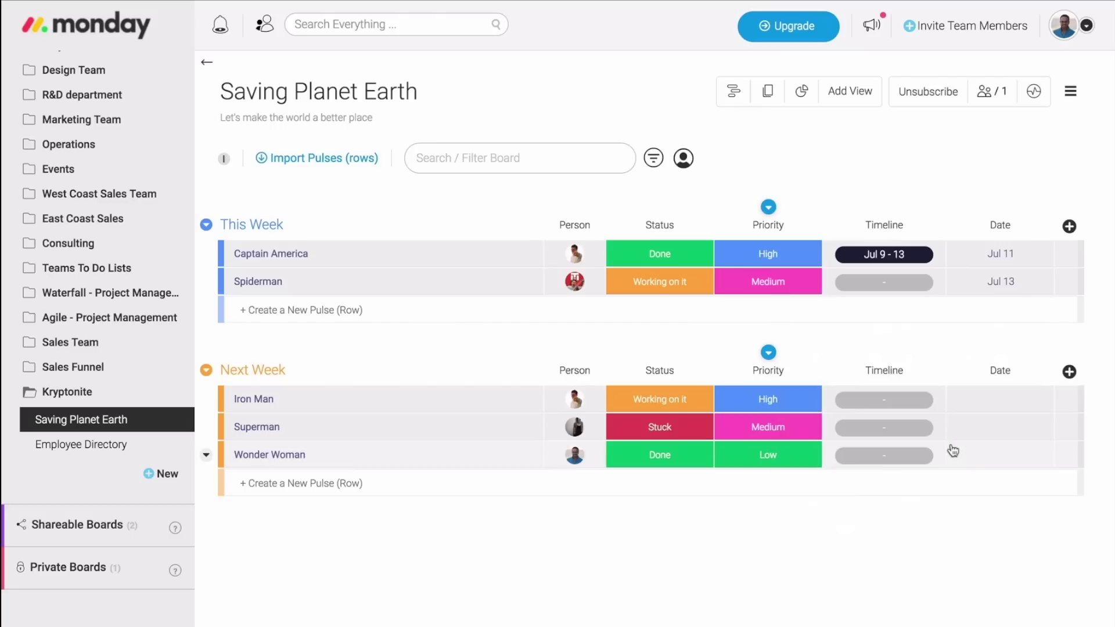
left_click(1000, 405)
left_click(847, 538)
left_click(997, 254)
left_click(920, 582)
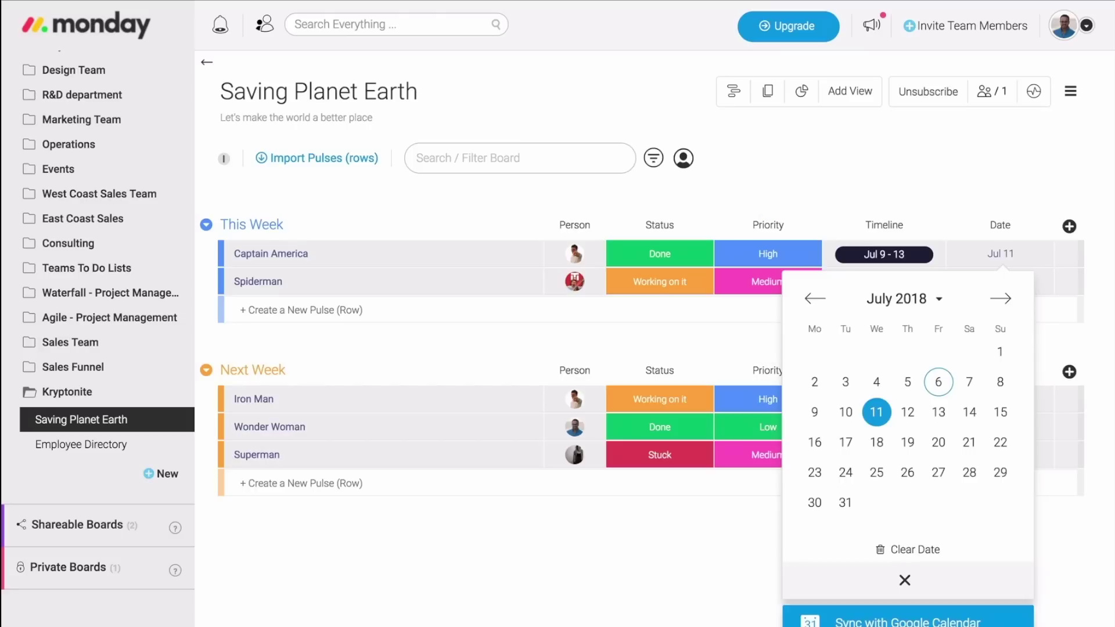
left_click(1042, 225)
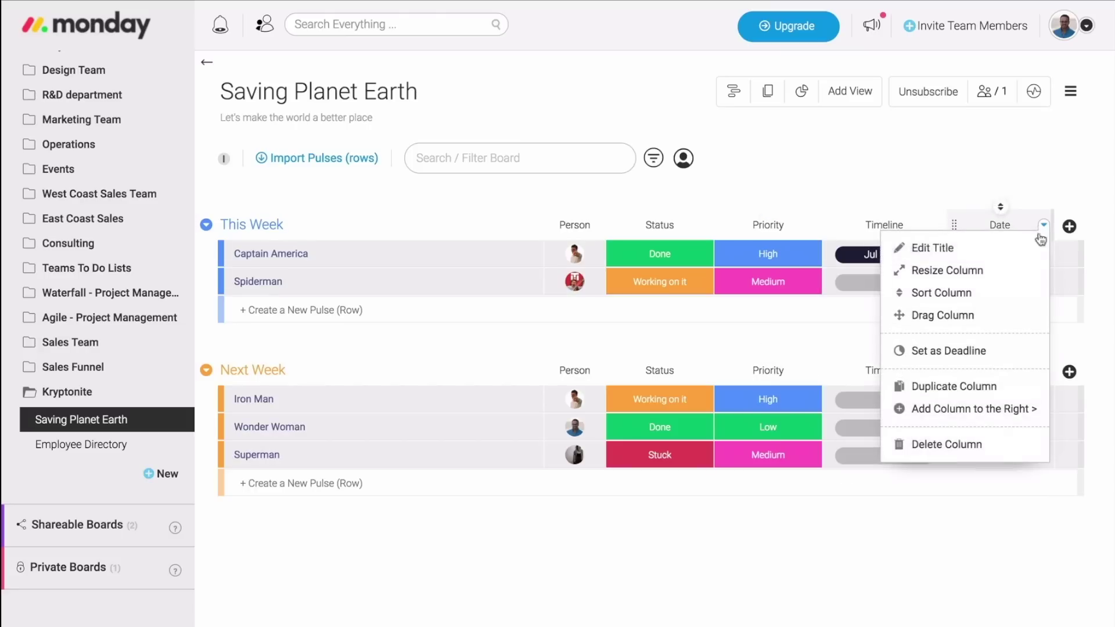
Delete the Date column and dismiss the removal notice.
left_click(948, 445)
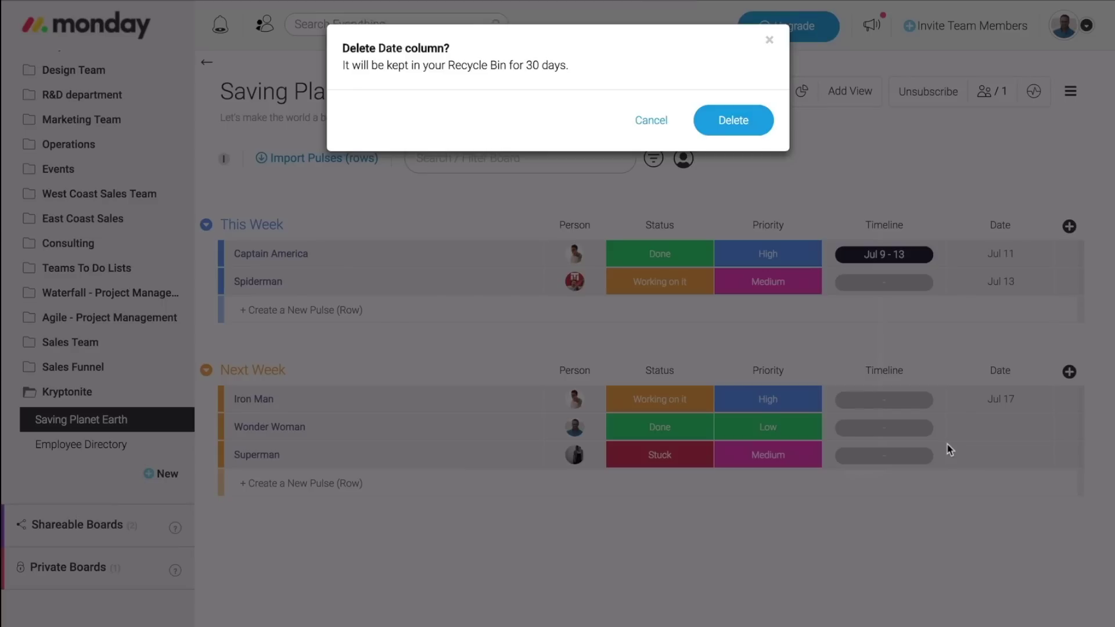
left_click(727, 120)
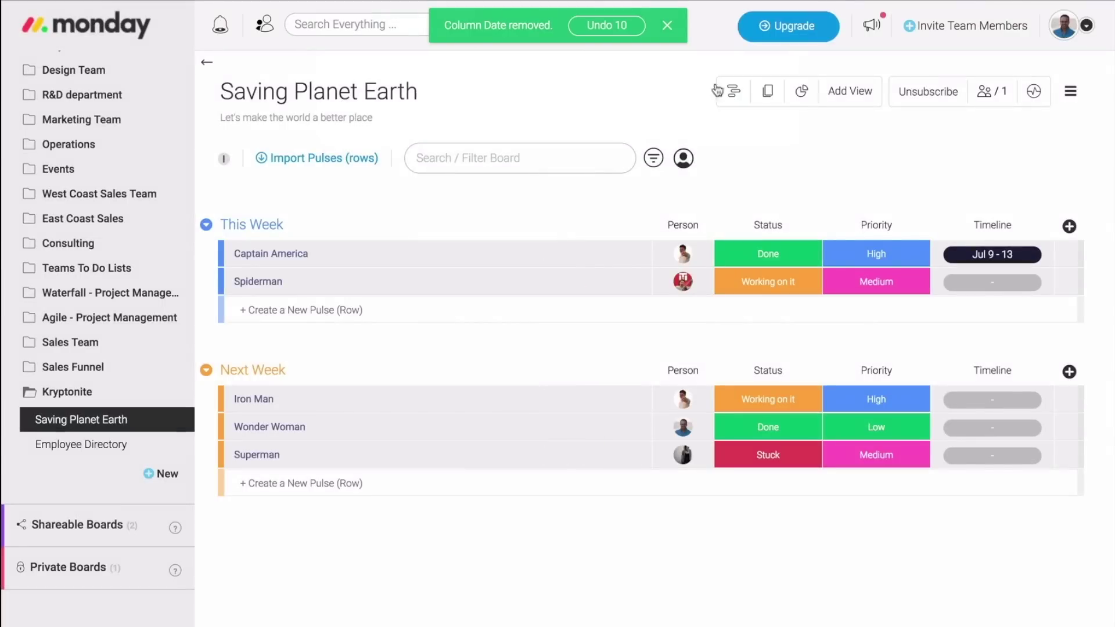
left_click(667, 25)
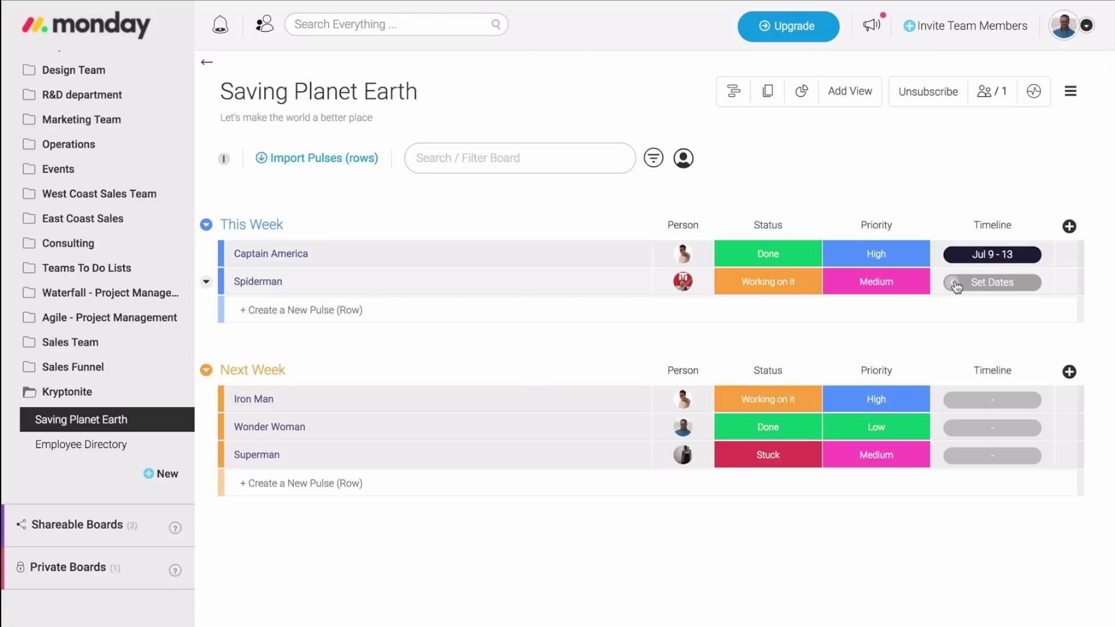
Set Spiderman's timeline to Jul 9–12 and open the board's Timeline view for Iron Man.
left_click(990, 283)
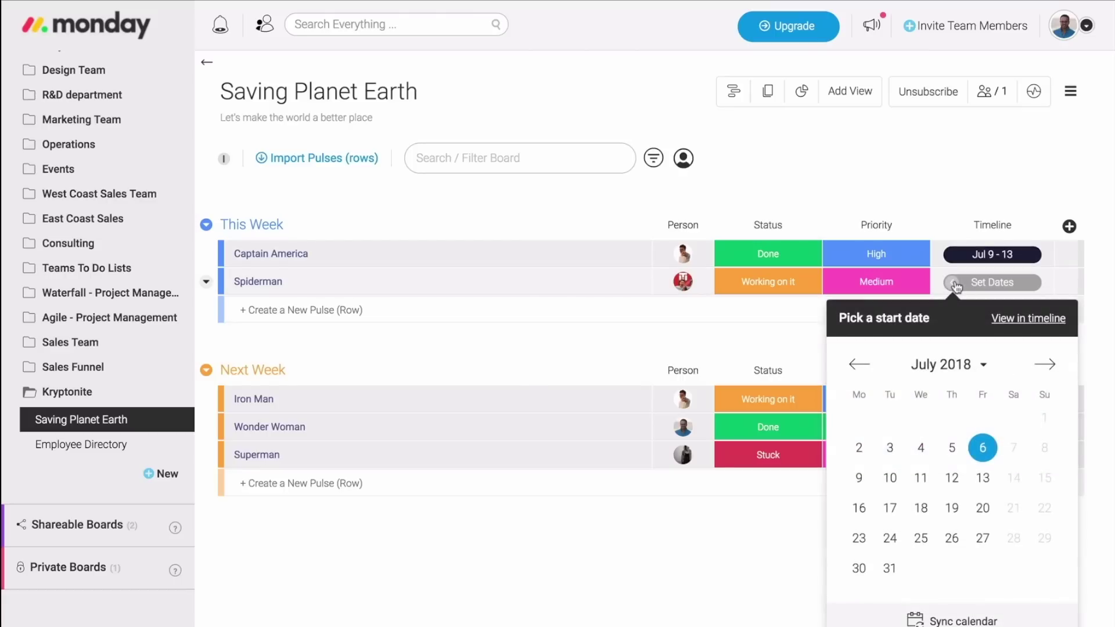
left_click(860, 477)
left_click(925, 478)
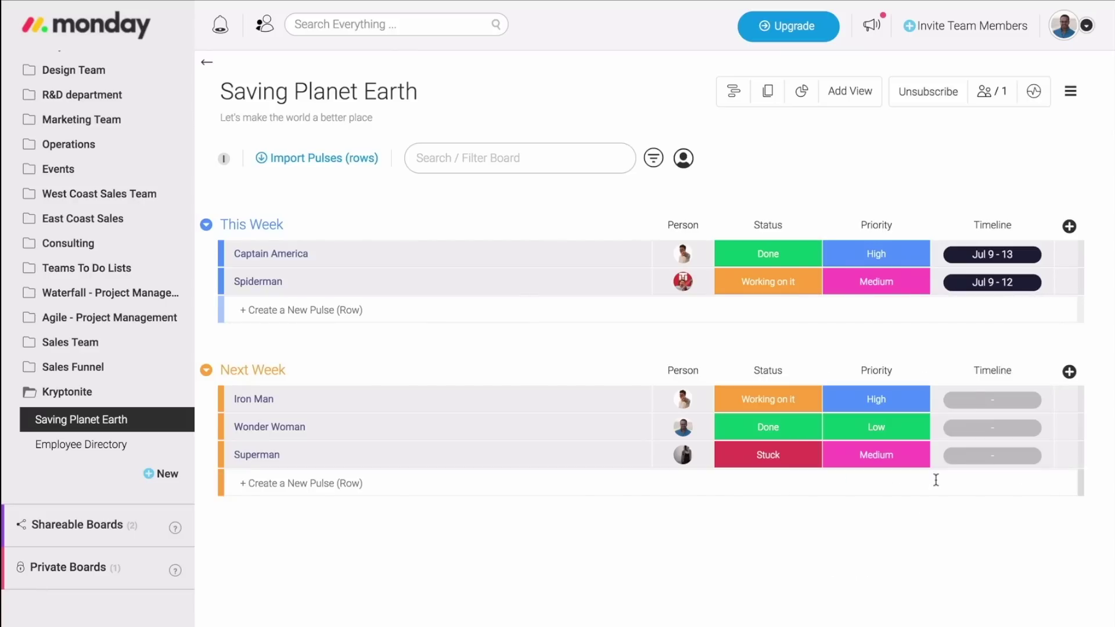
left_click(991, 401)
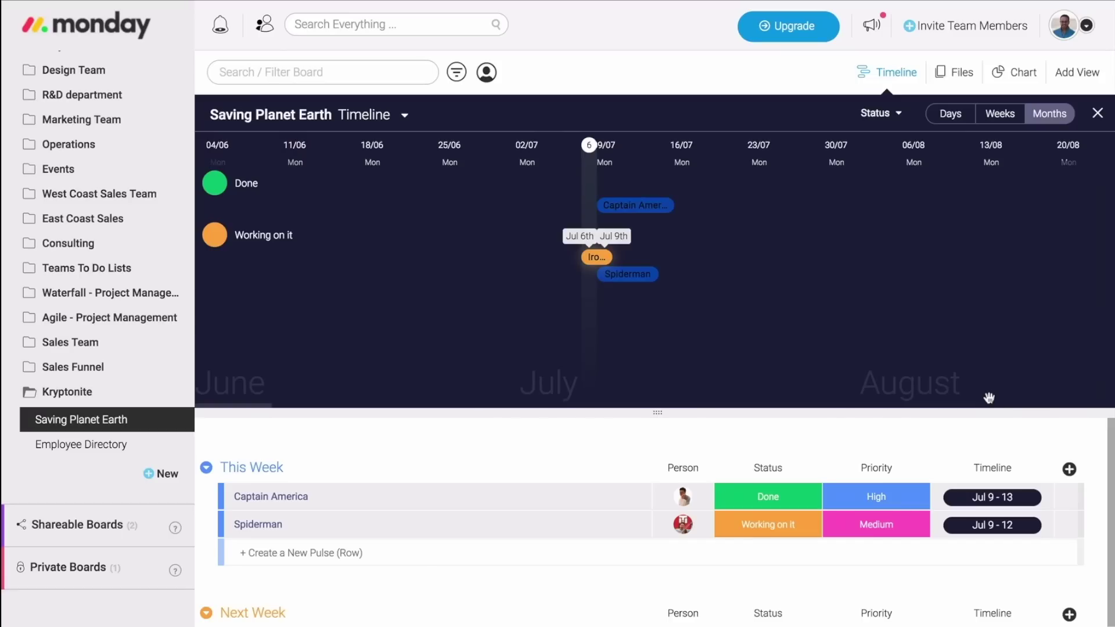
Stretch Iron Man's timeline bar to Jul 12 - 24 and group the timeline rows by person.
left_click_drag(610, 257, 708, 248)
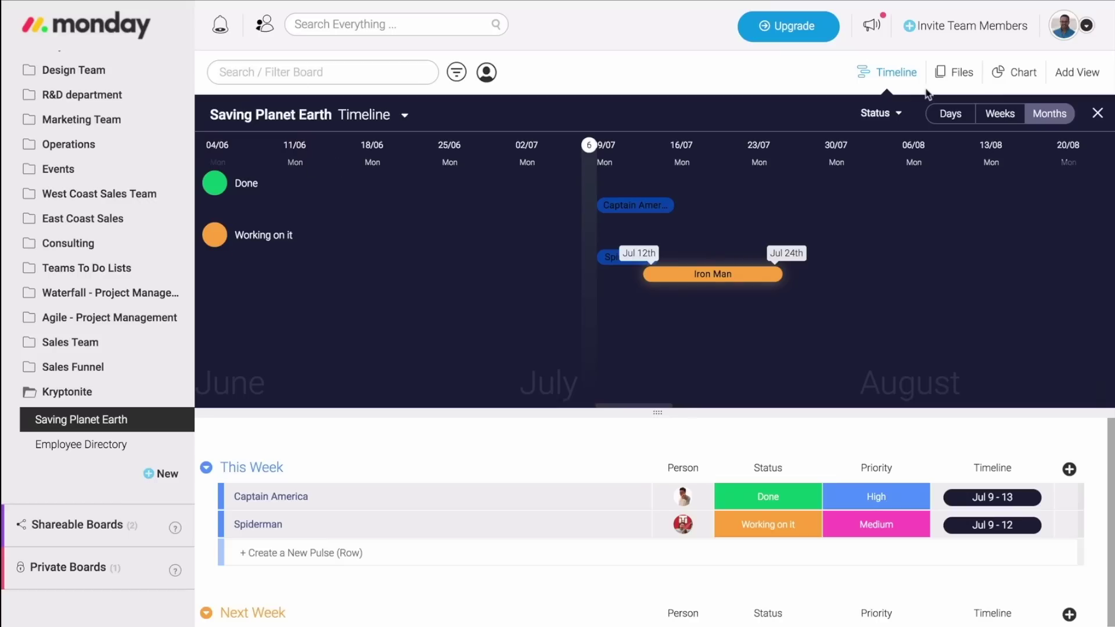
left_click(897, 114)
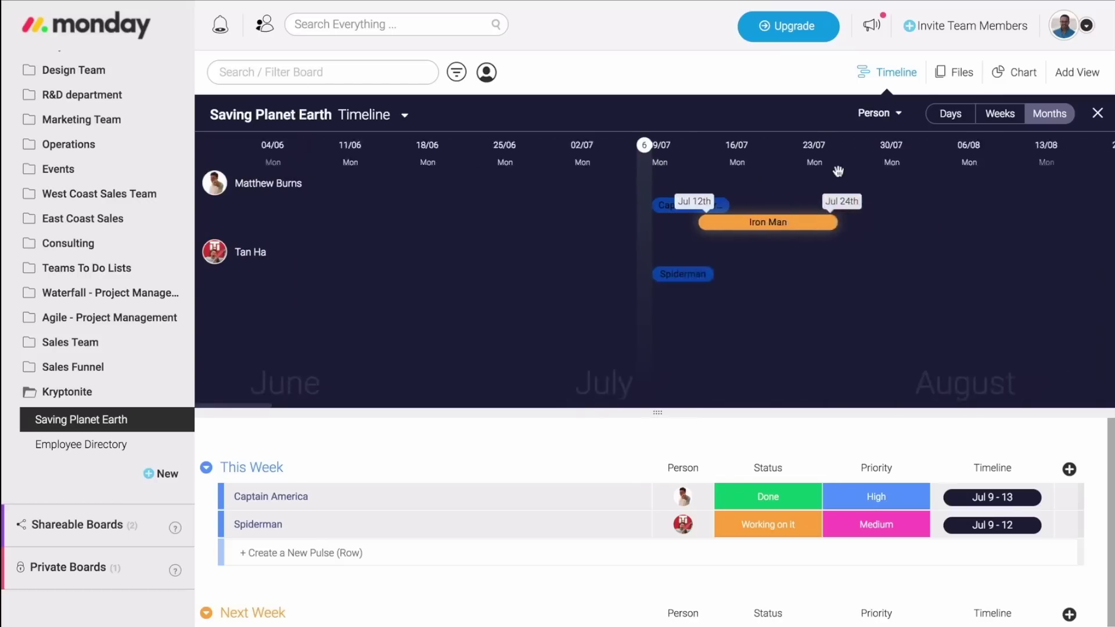
scroll(838, 170, "right", 3)
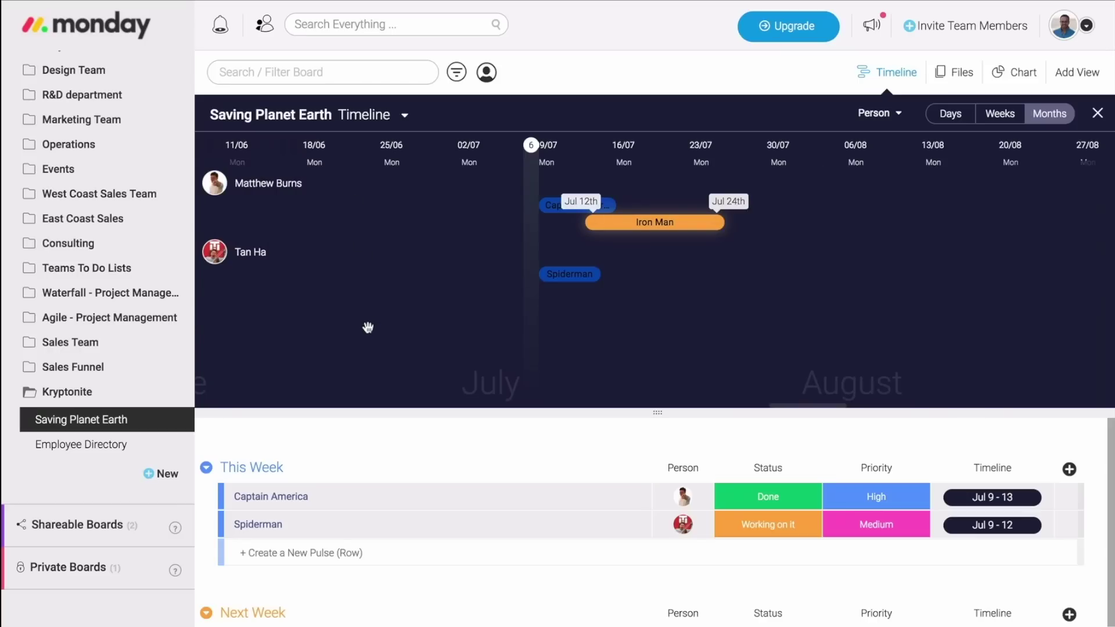
scroll(542, 273, "left", 2)
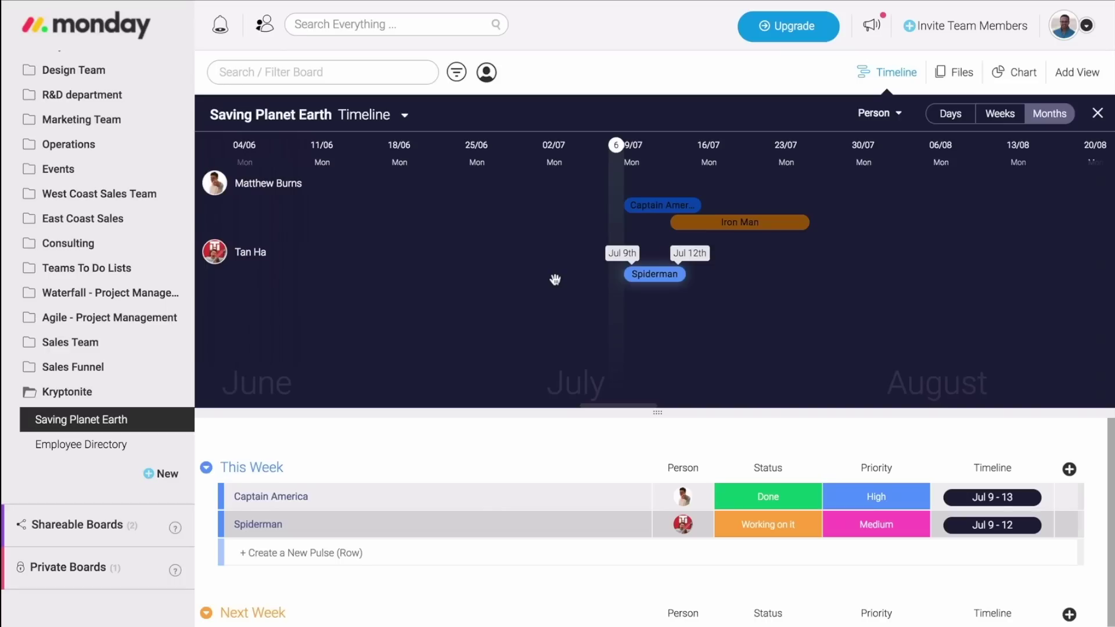
Preview the timeline at day, week and month scale, then close the Timeline view.
left_click(950, 114)
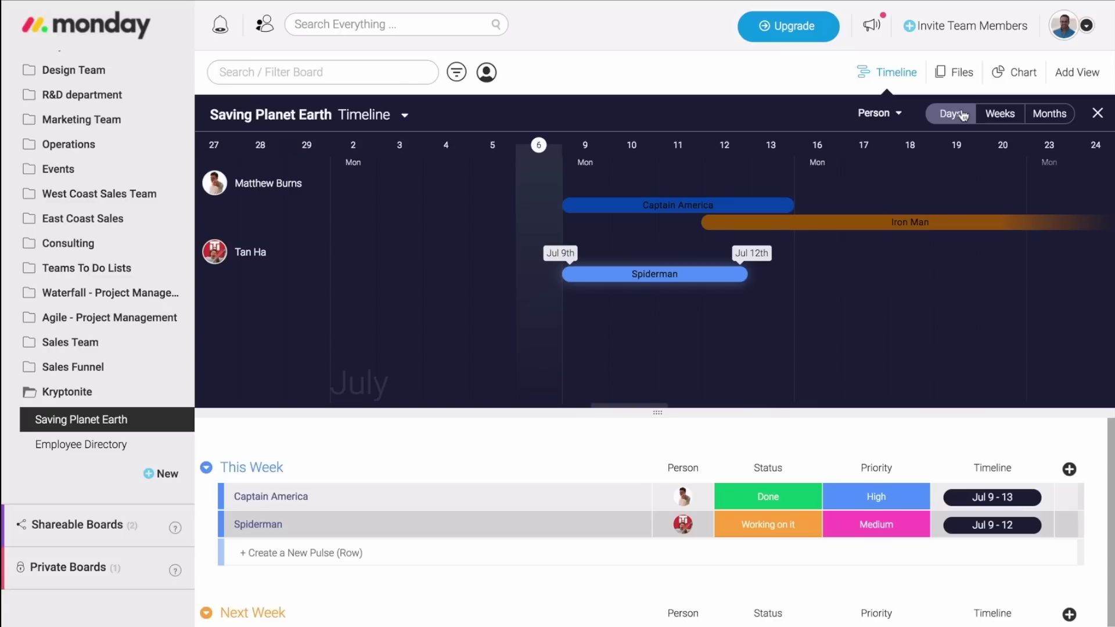
left_click(1009, 115)
left_click(1052, 117)
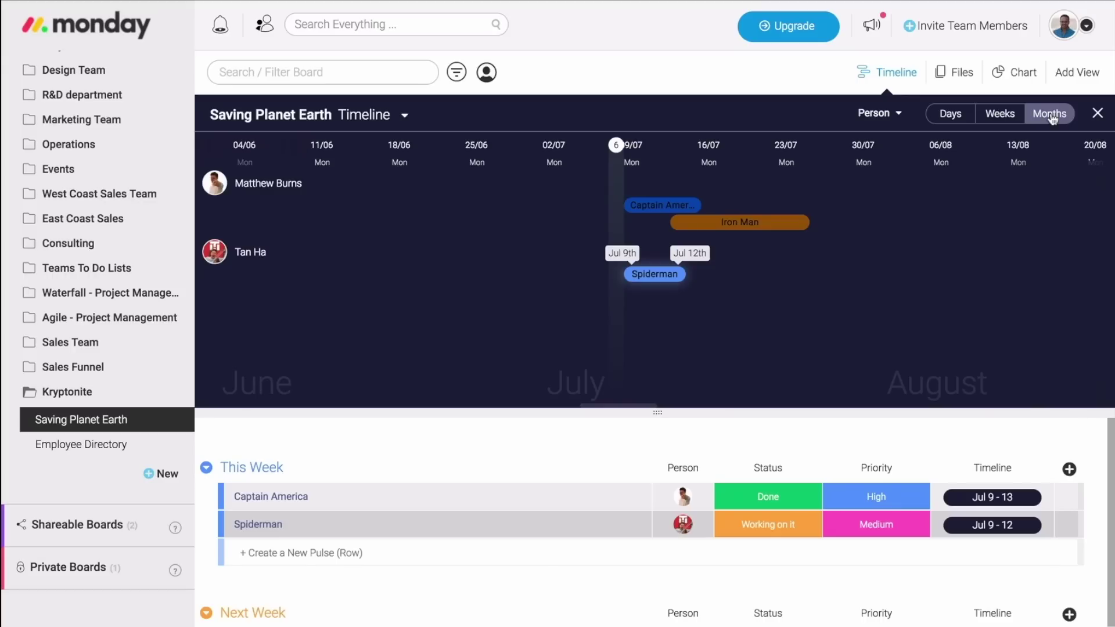
left_click(1097, 113)
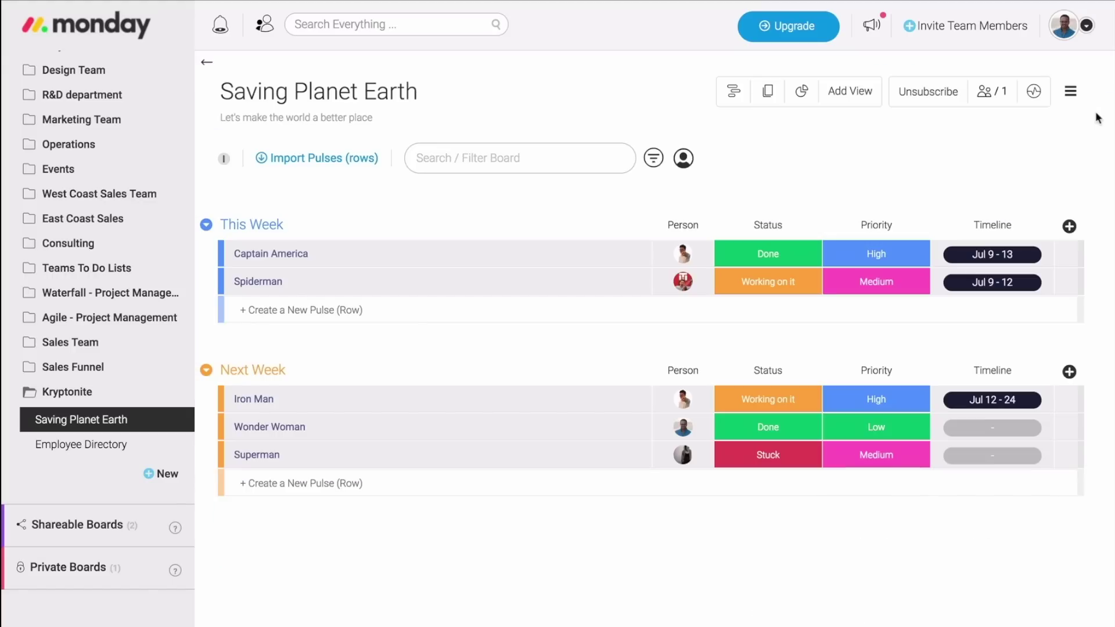
Add a Numbers column to the board and rename it Cost.
left_click(1068, 226)
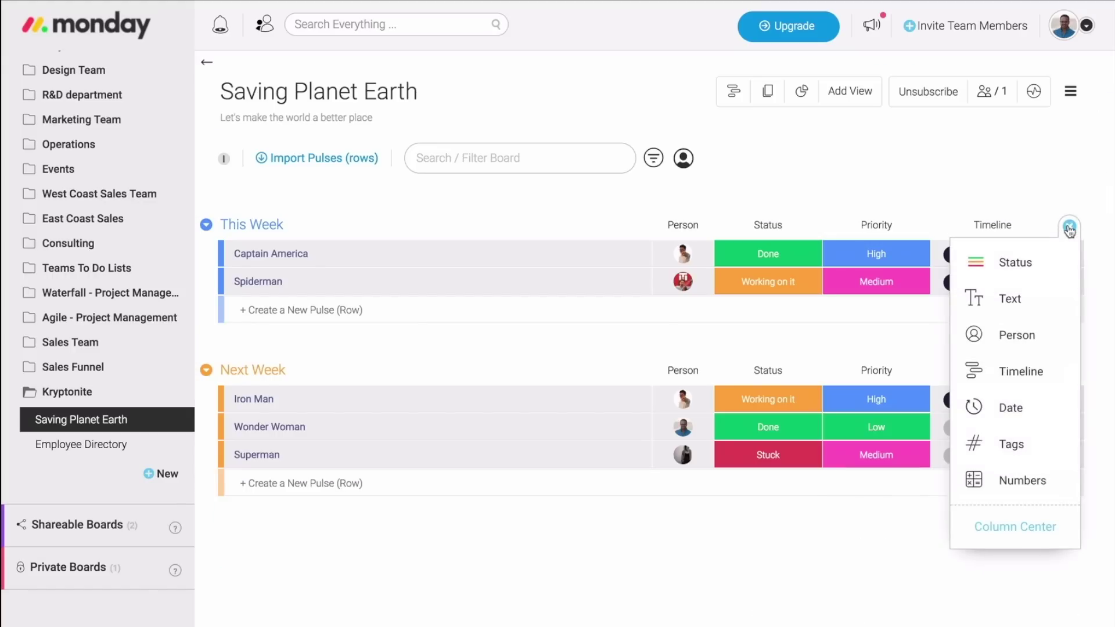
left_click(1034, 482)
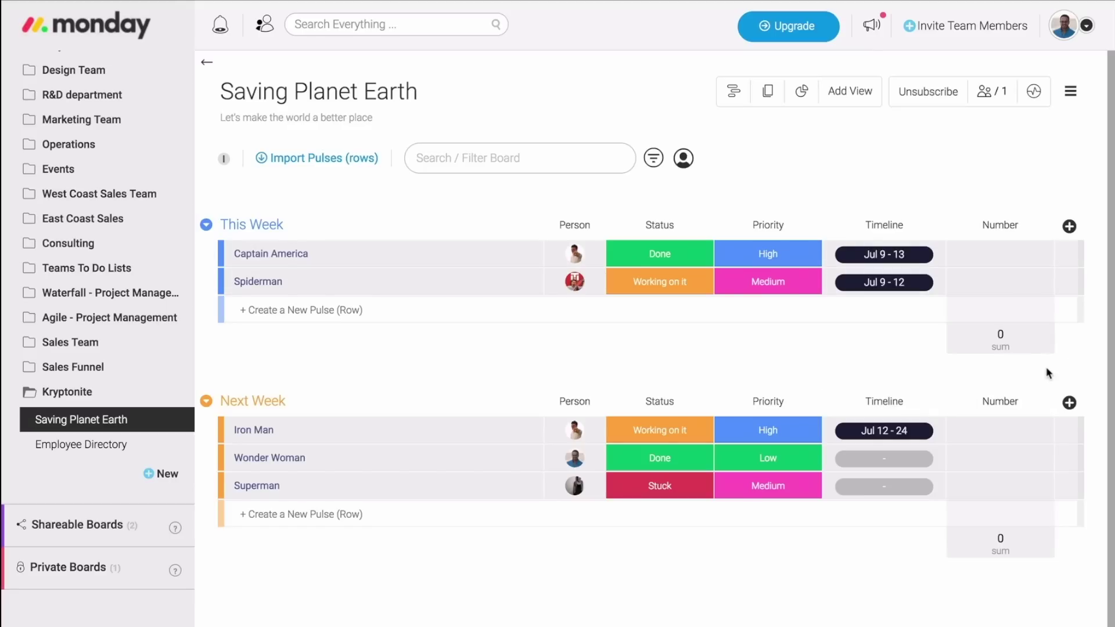
left_click(957, 225)
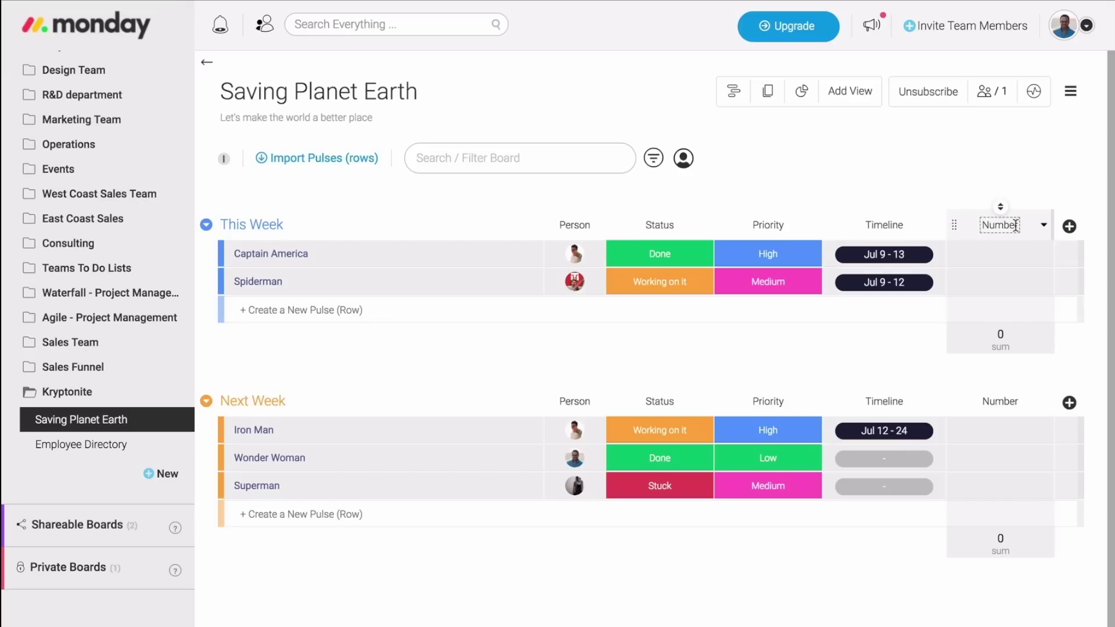
type("Cost")
Enter costs of 100 for Captain America, 200 for Spiderman and 400 for Iron Man.
left_click(1007, 253)
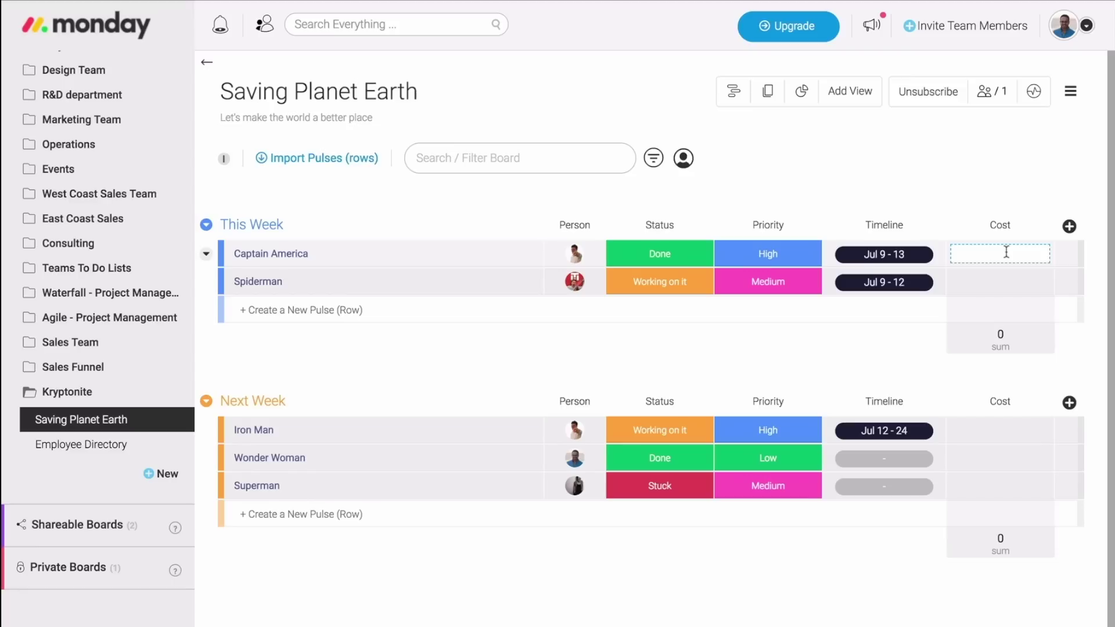
type("100")
left_click(1003, 282)
type("200")
left_click(1002, 430)
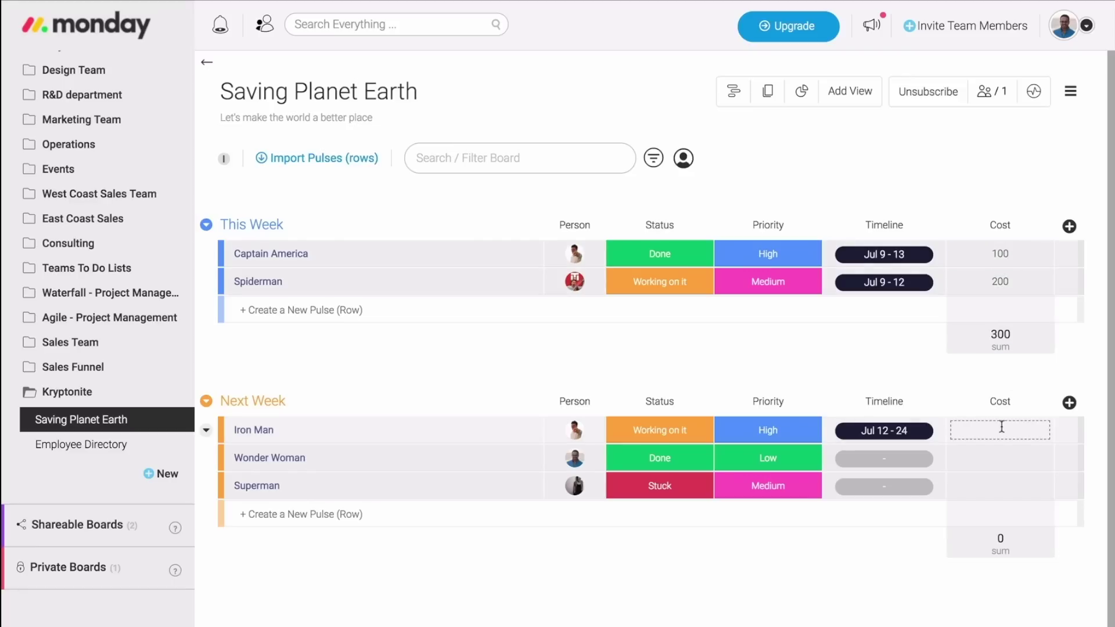
type("400")
key("Return")
Show the Cost values in pounds (£) after trying dollars and euros.
left_click(1040, 343)
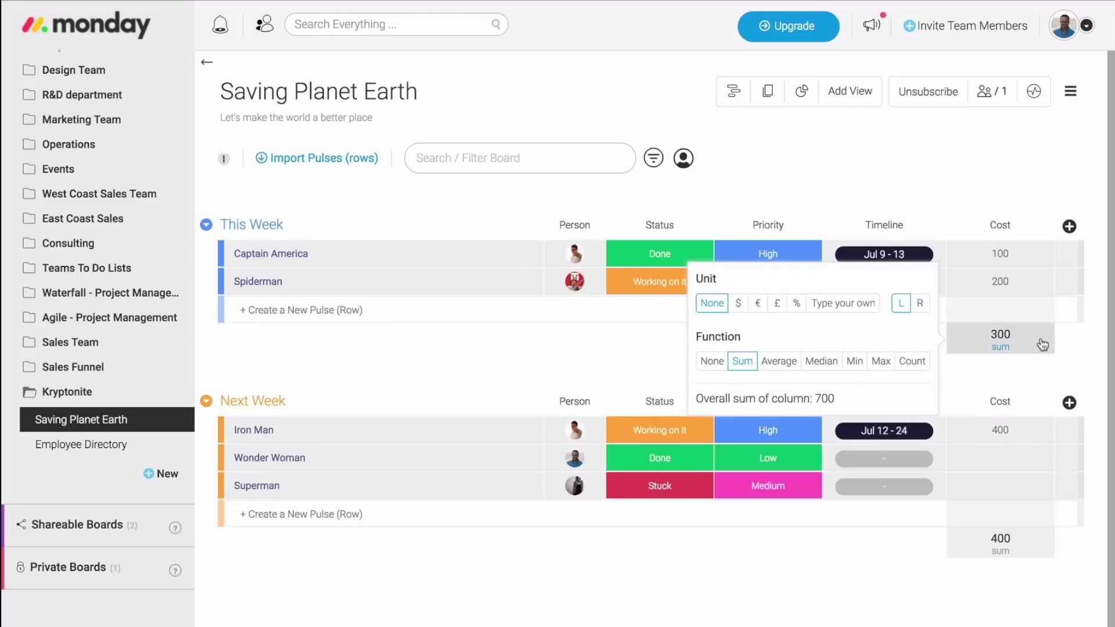
left_click(738, 314)
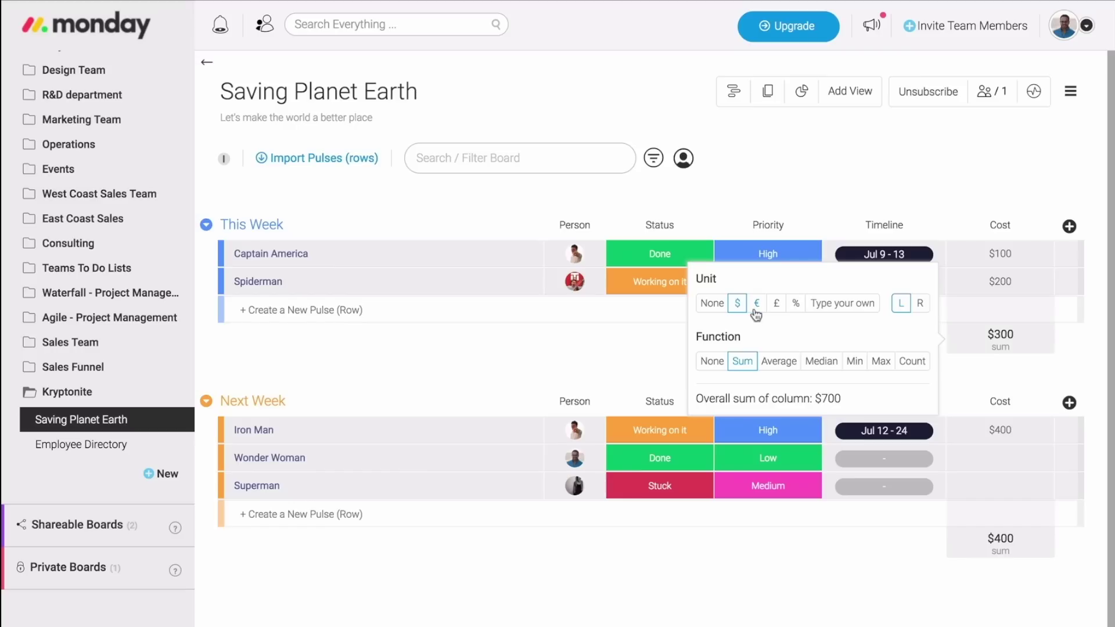
left_click(756, 314)
left_click(776, 303)
Compare Average and Median summaries for Cost, then settle back on Sum.
left_click(773, 363)
left_click(816, 366)
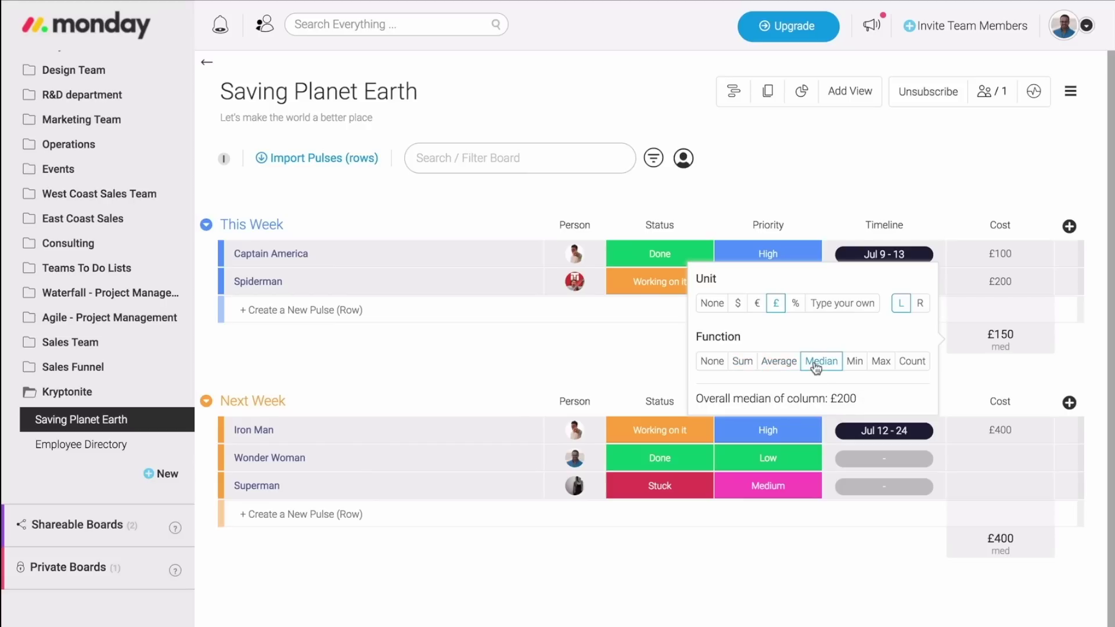
left_click(745, 363)
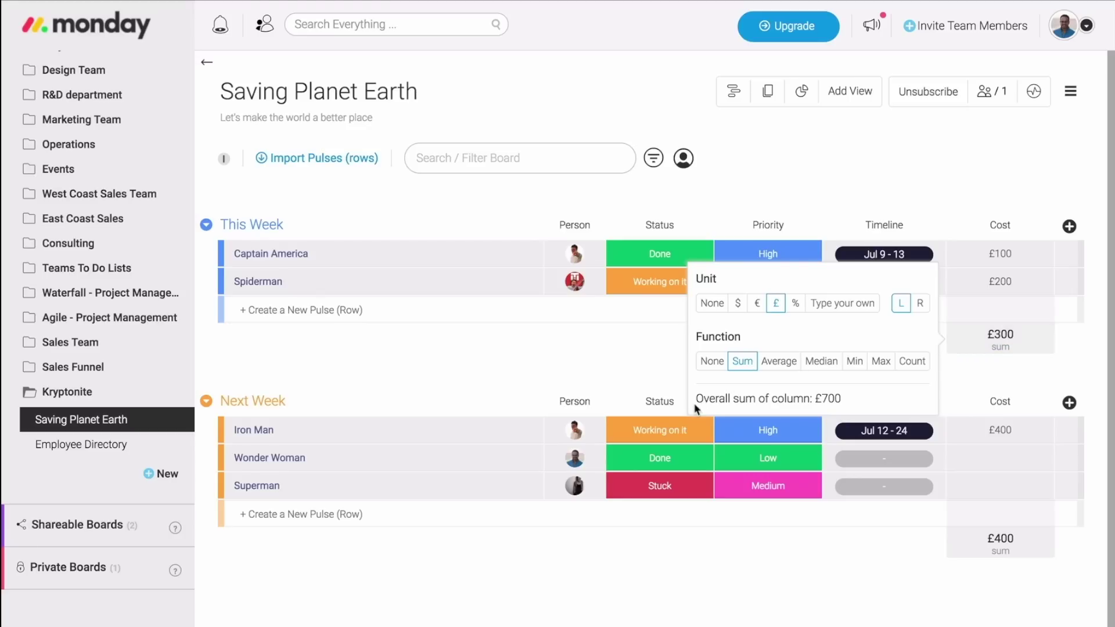
left_click_drag(696, 401, 845, 400)
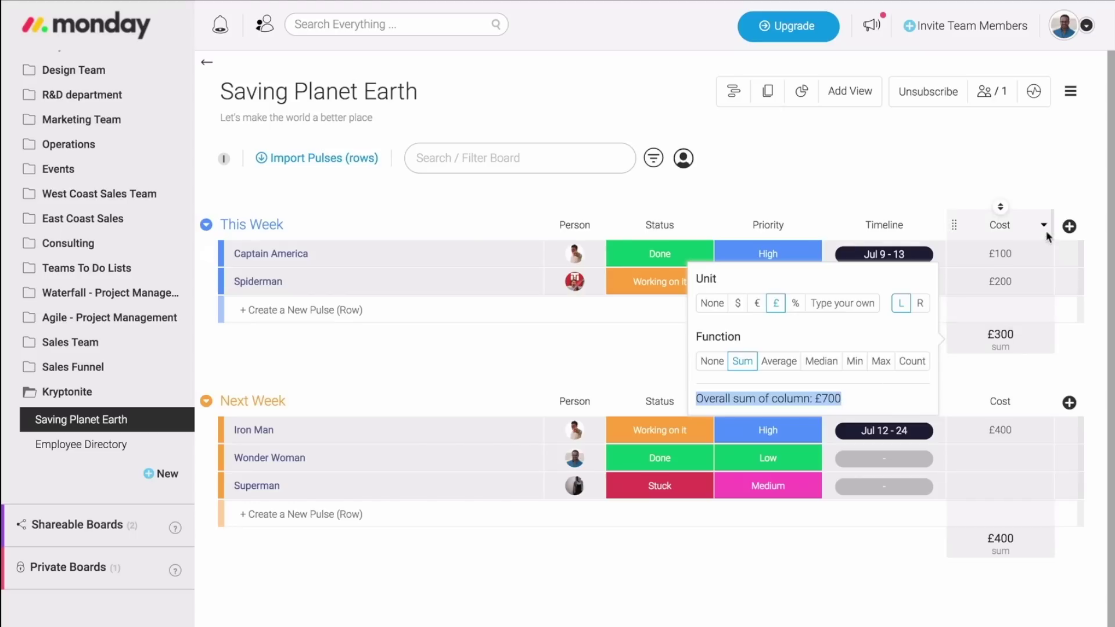
left_click(1043, 224)
Delete the Cost column, then bring up the full Column Center catalogue of column types.
left_click(955, 409)
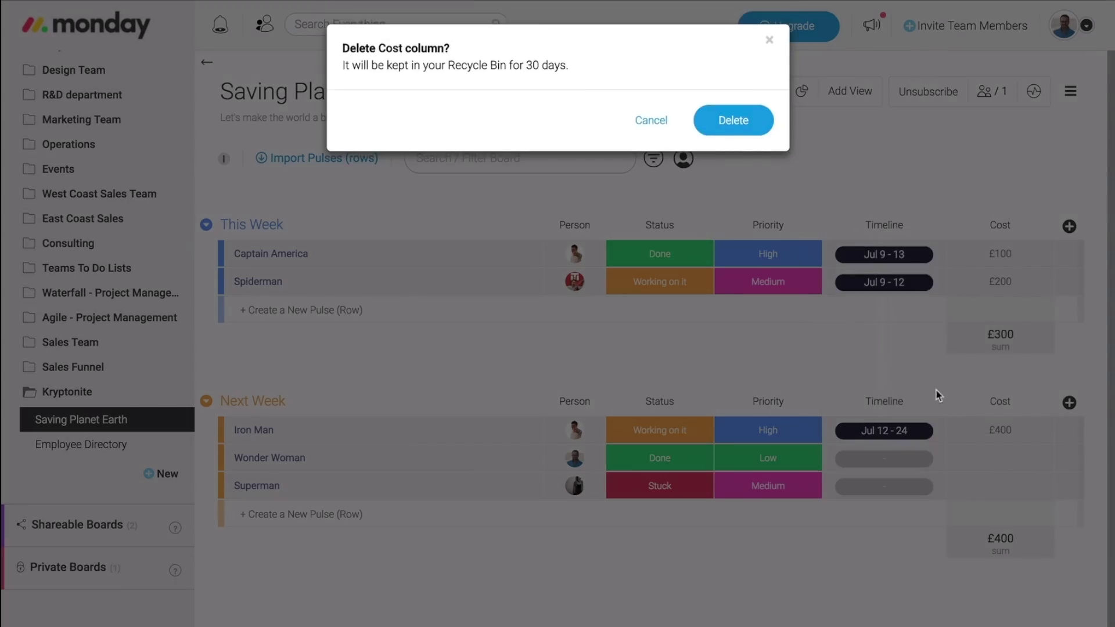
left_click(750, 128)
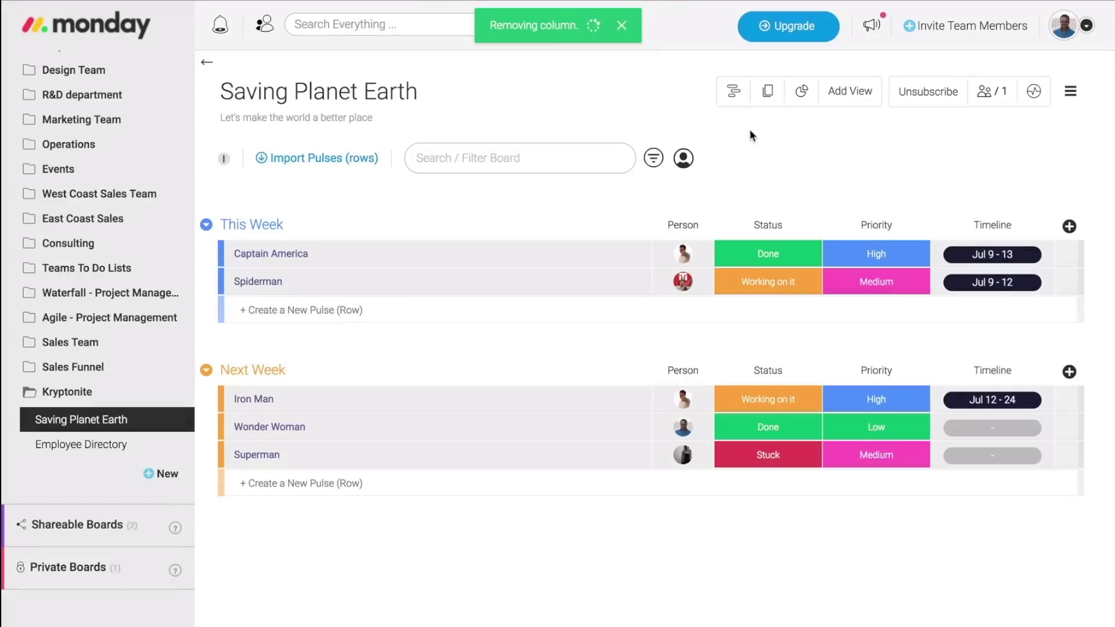
left_click(1069, 226)
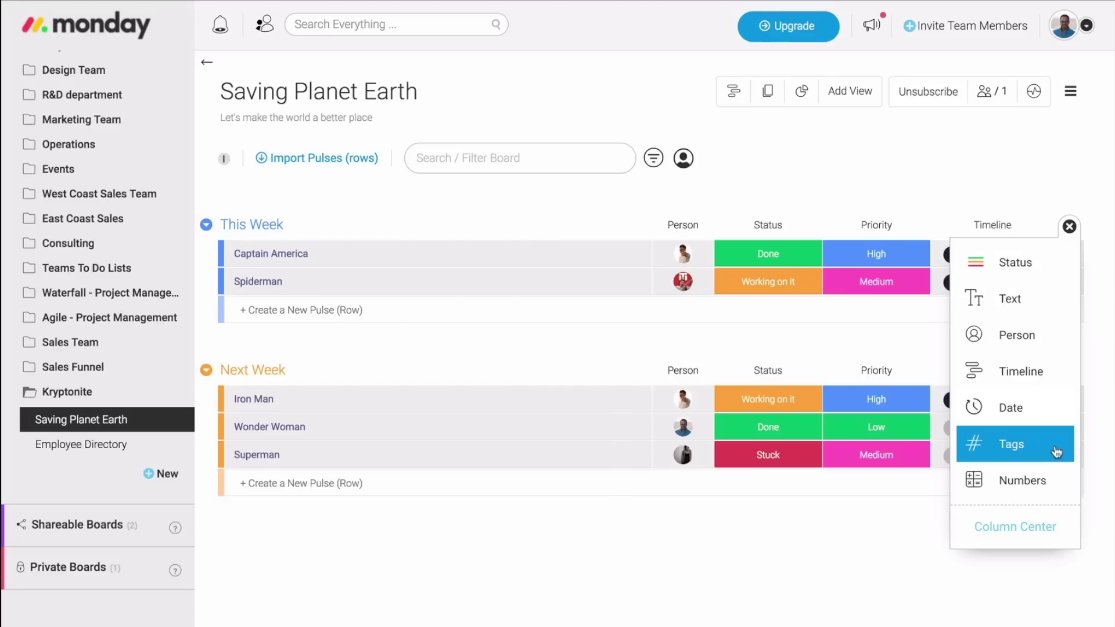
left_click(1056, 531)
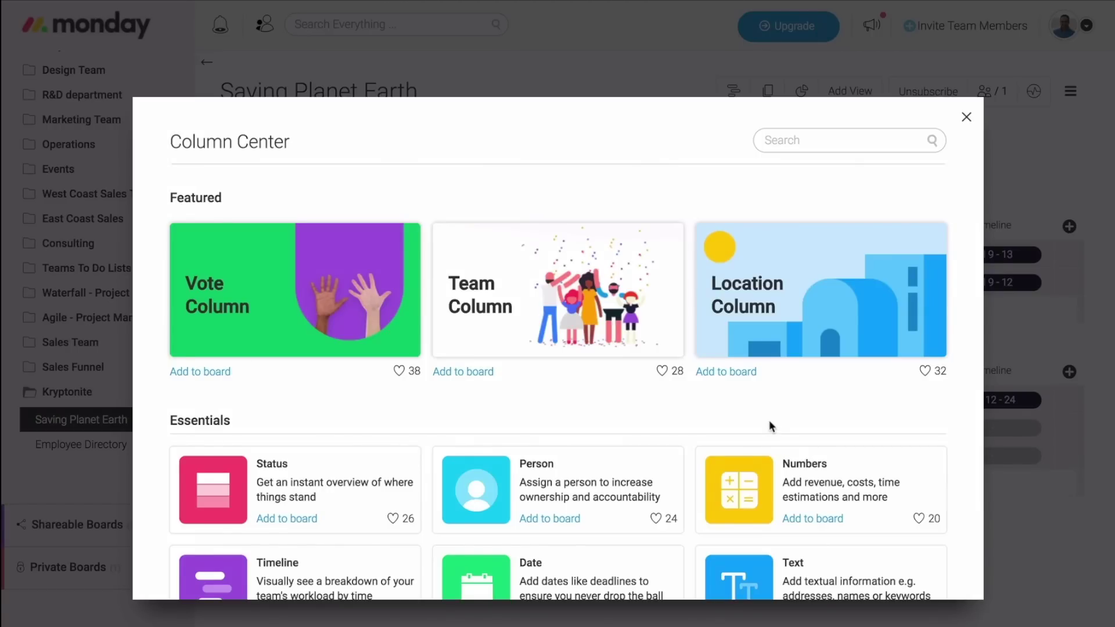
scroll(769, 422, "down", 3)
scroll(770, 425, "down", 1)
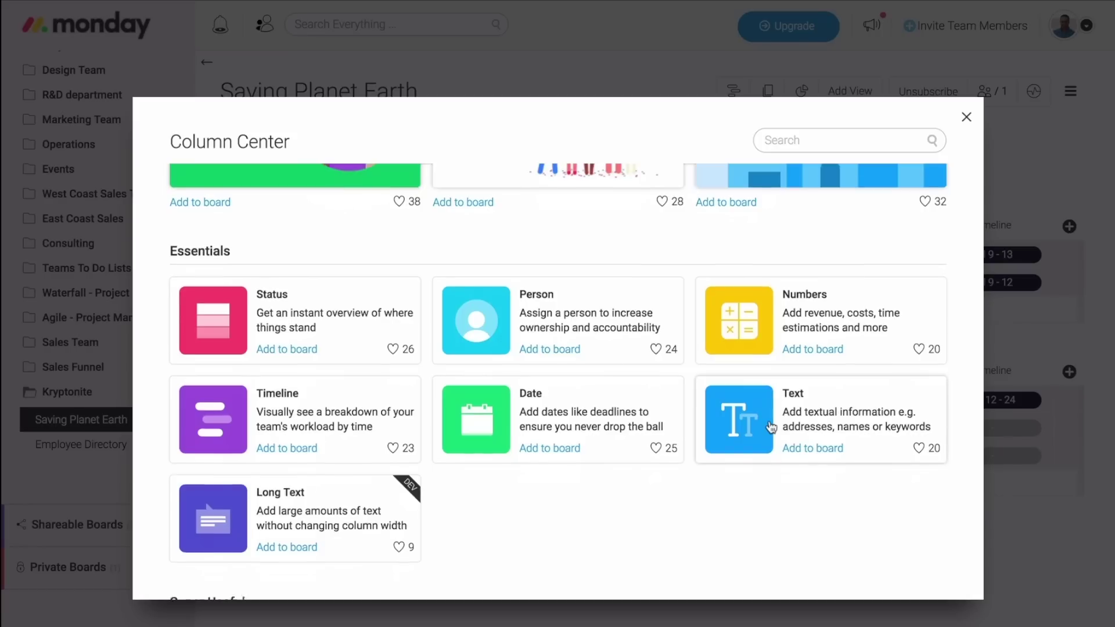
scroll(770, 427, "down", 5)
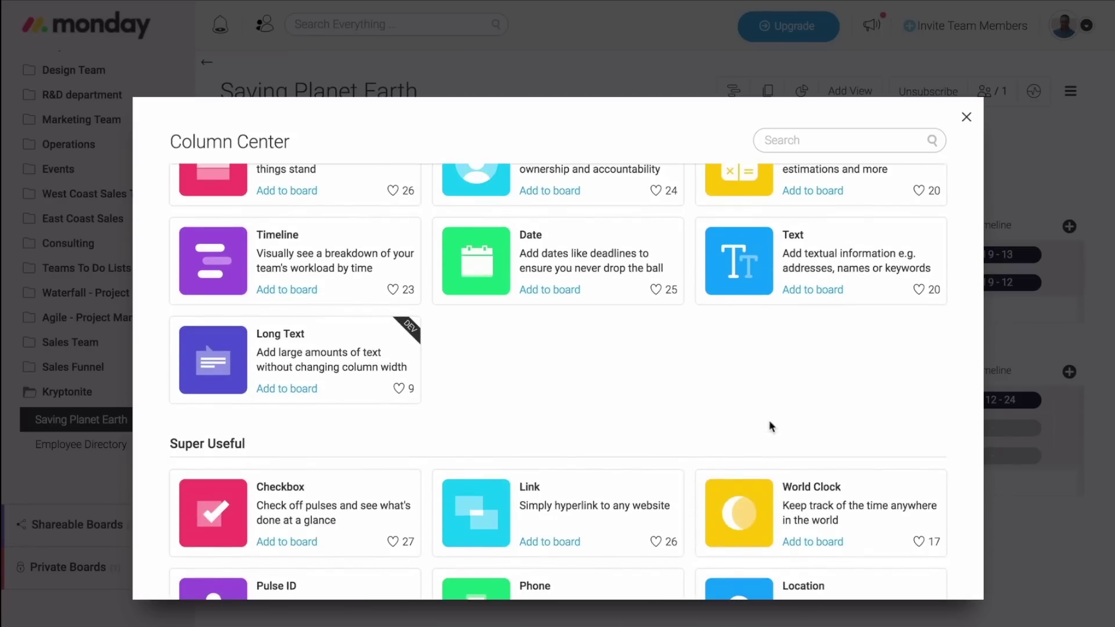
scroll(771, 427, "down", 6)
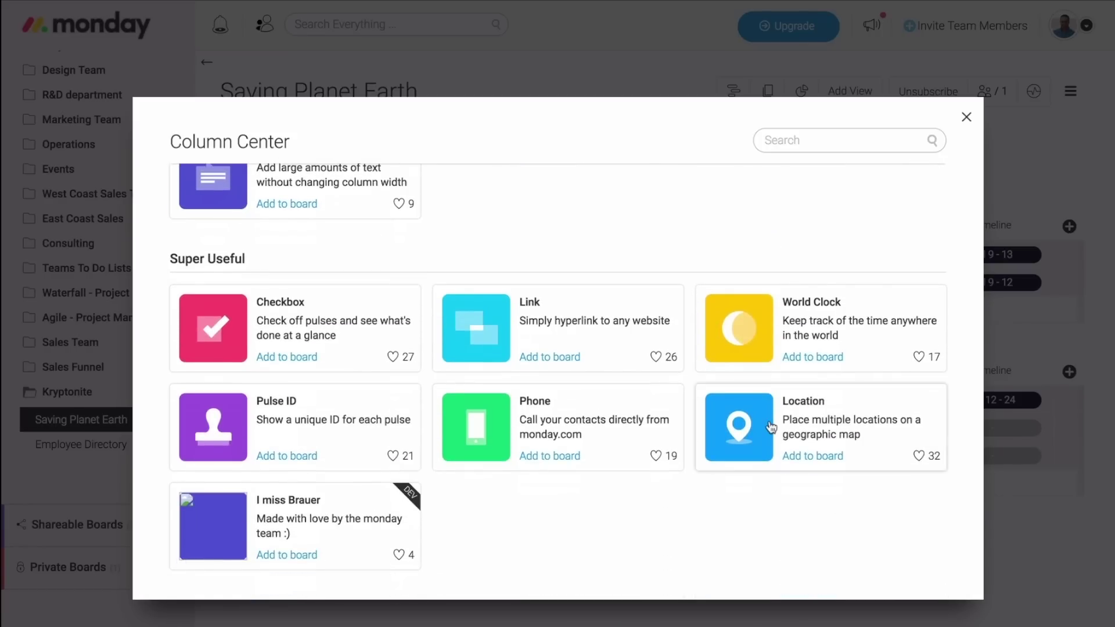
scroll(771, 428, "down", 11)
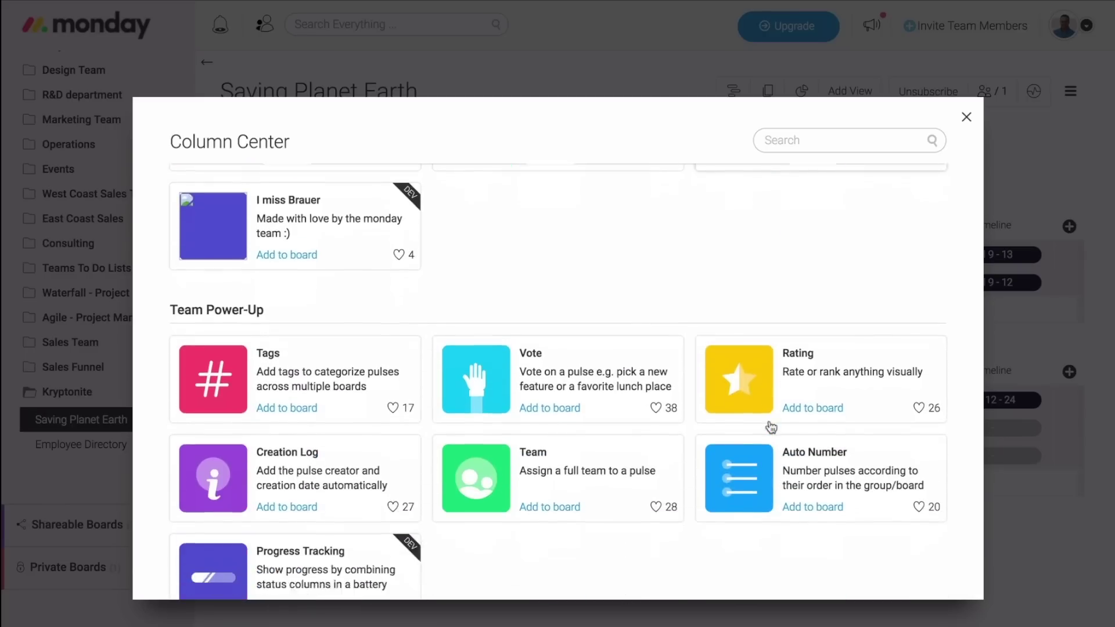
scroll(770, 428, "up", 5)
scroll(770, 426, "down", 4)
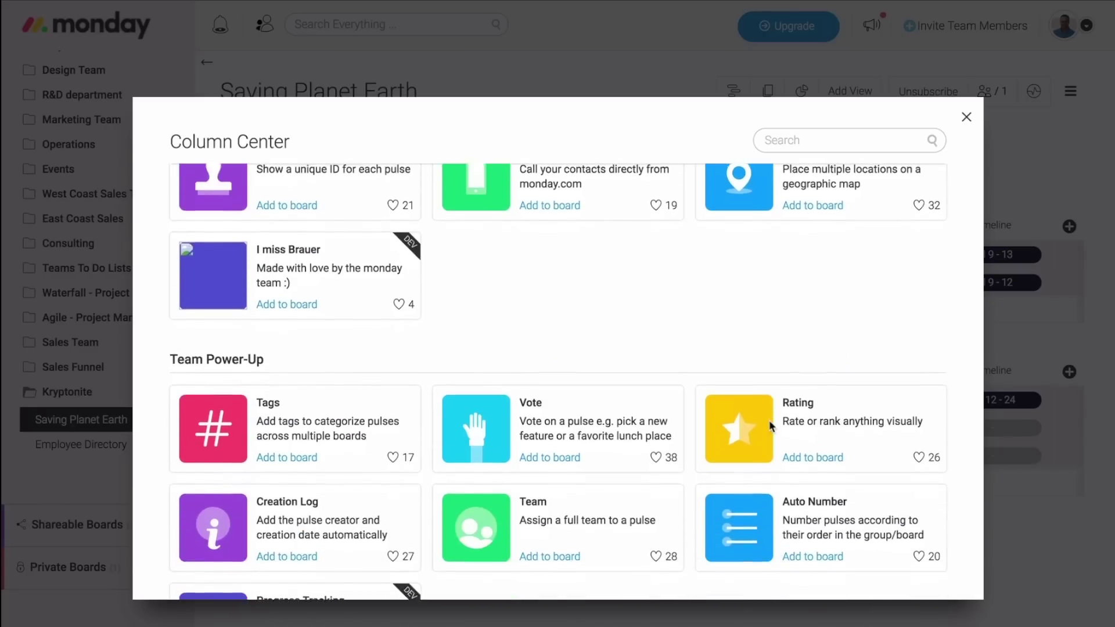
scroll(770, 426, "down", 7)
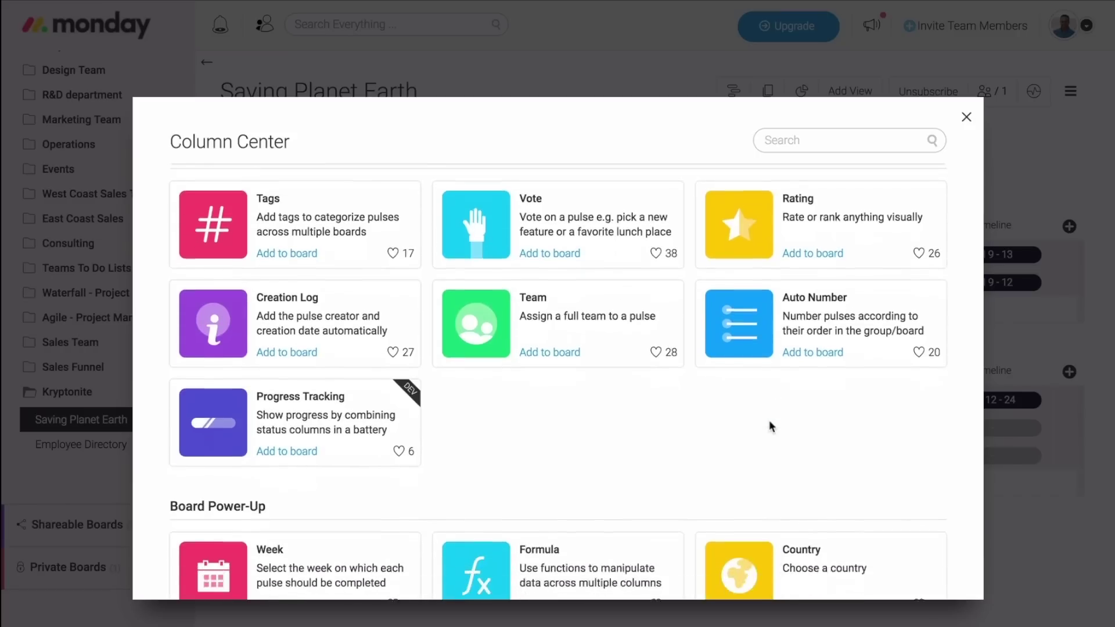
scroll(771, 426, "down", 7)
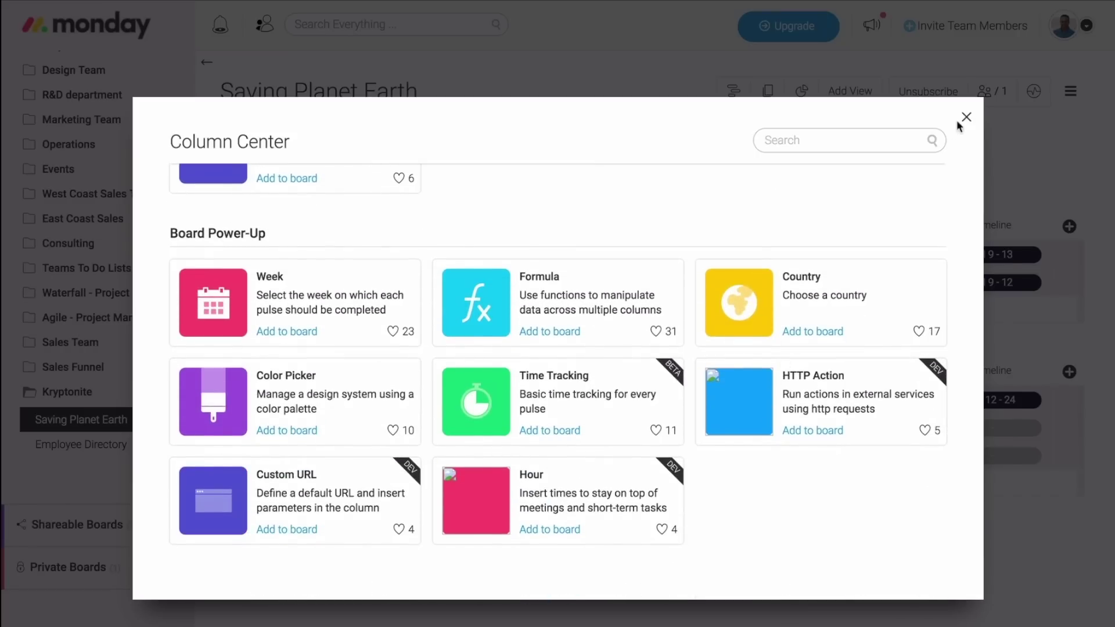
Close the Column Center, then try a person filter and a teammate-name search before clearing both.
left_click(967, 118)
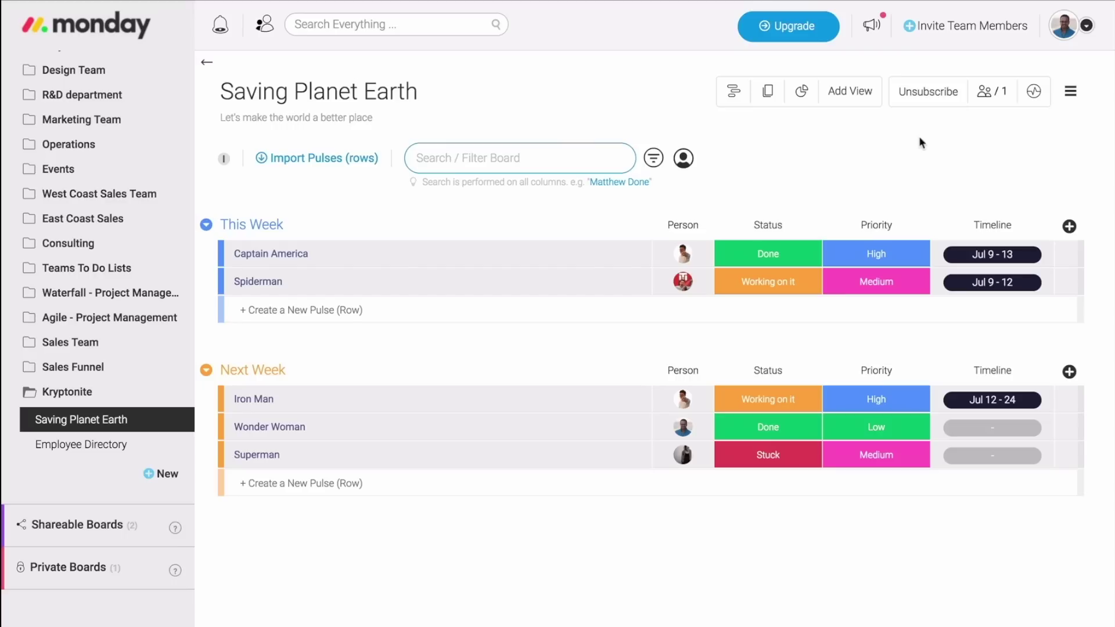
mouse_move(684, 159)
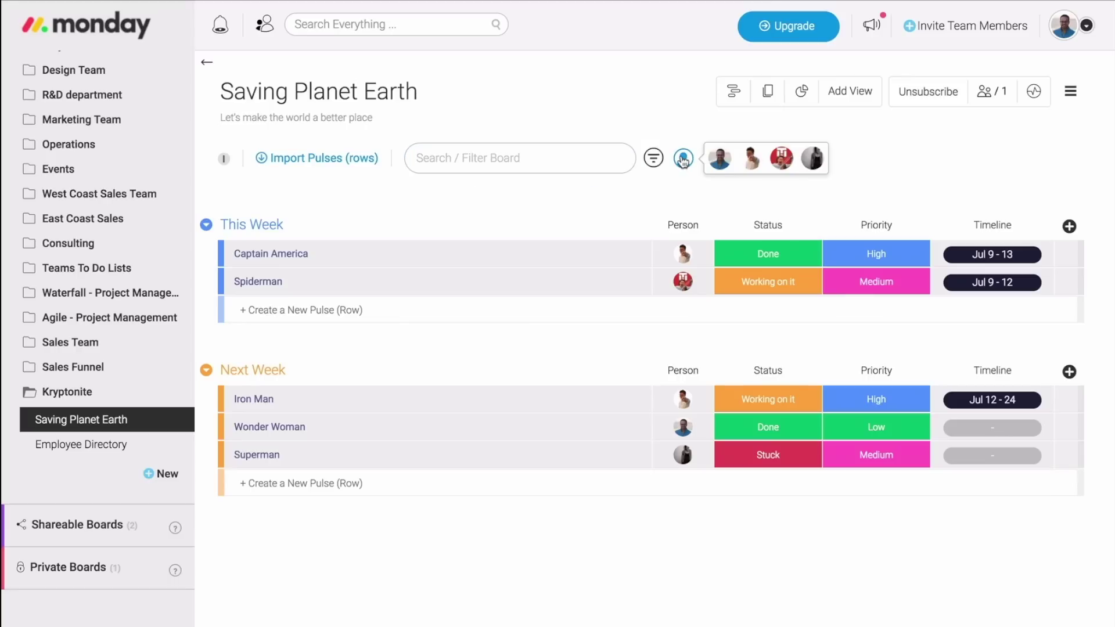
left_click(755, 158)
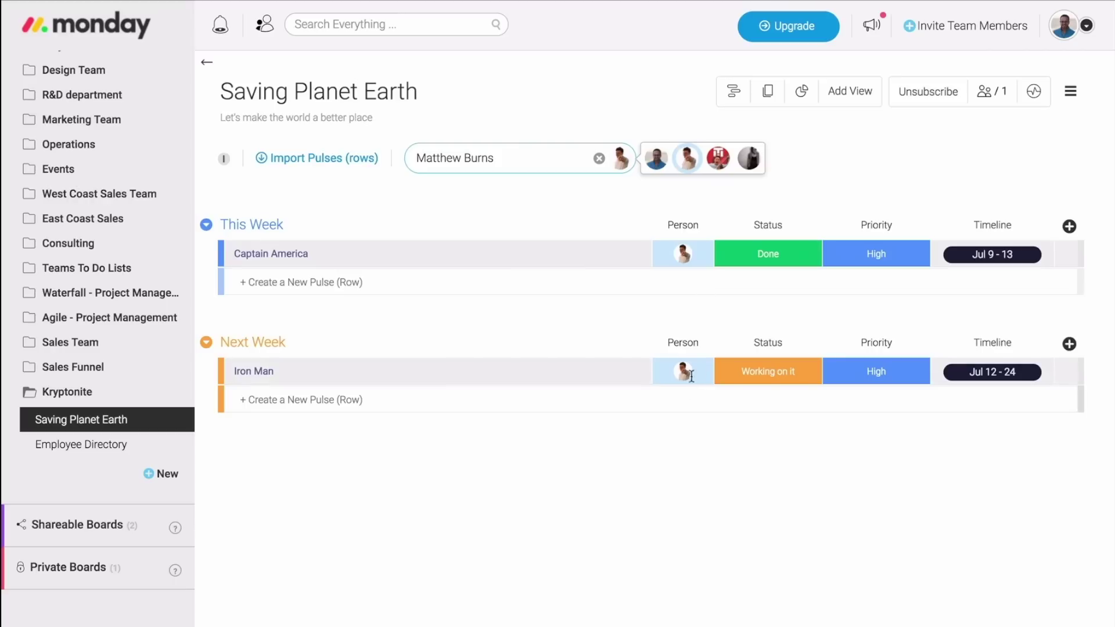
left_click(598, 158)
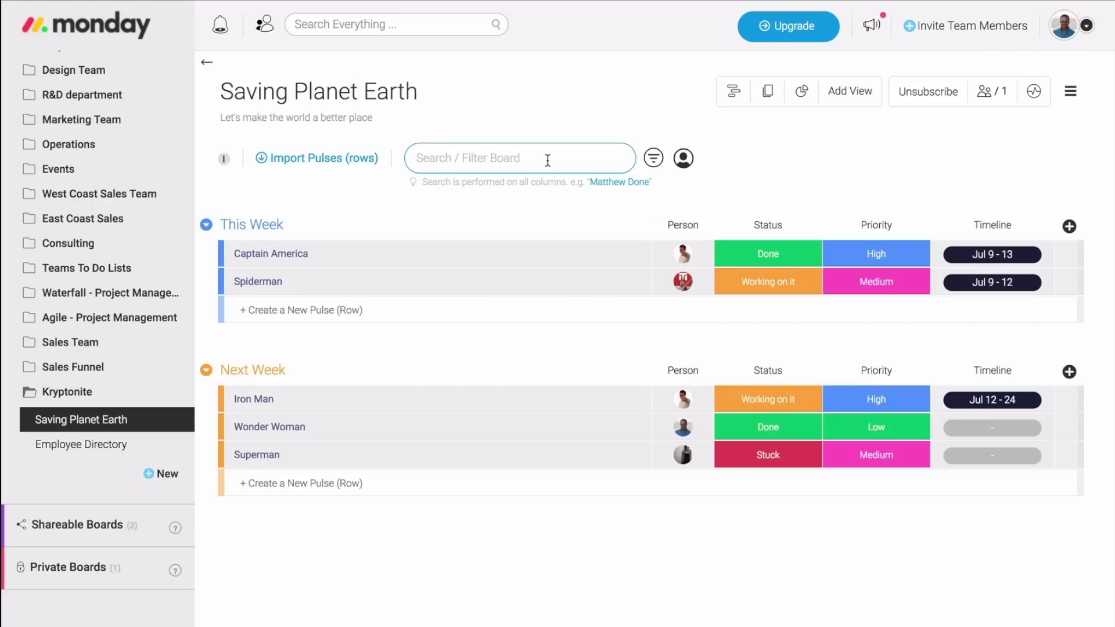
type("matt")
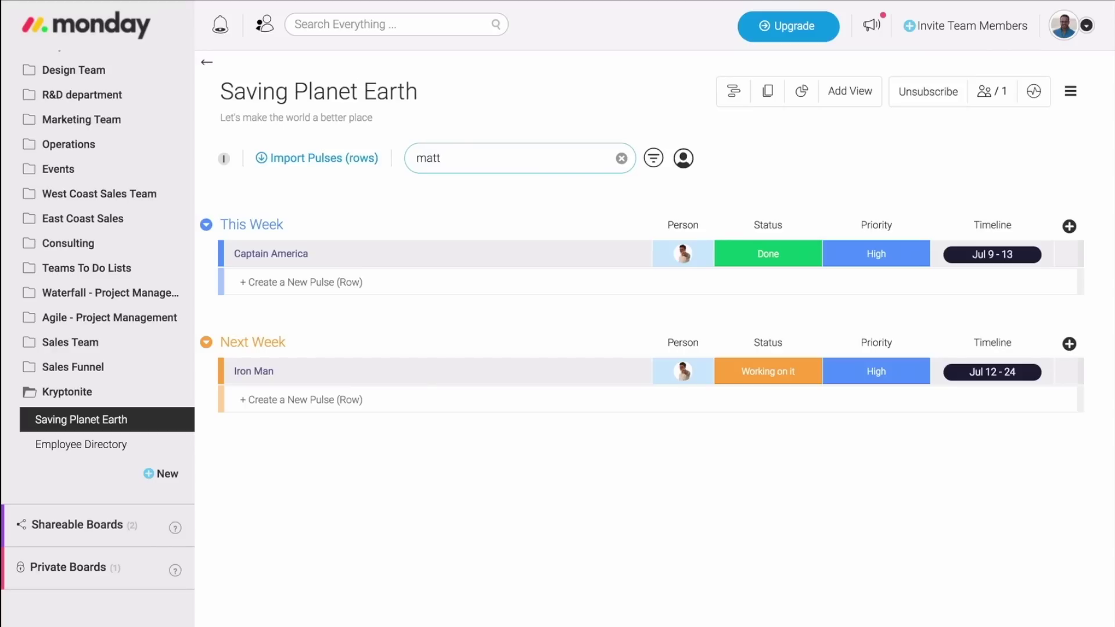
key("BackSpace")
key("BackSpace")
key("BackSpace")
key("BackSpace")
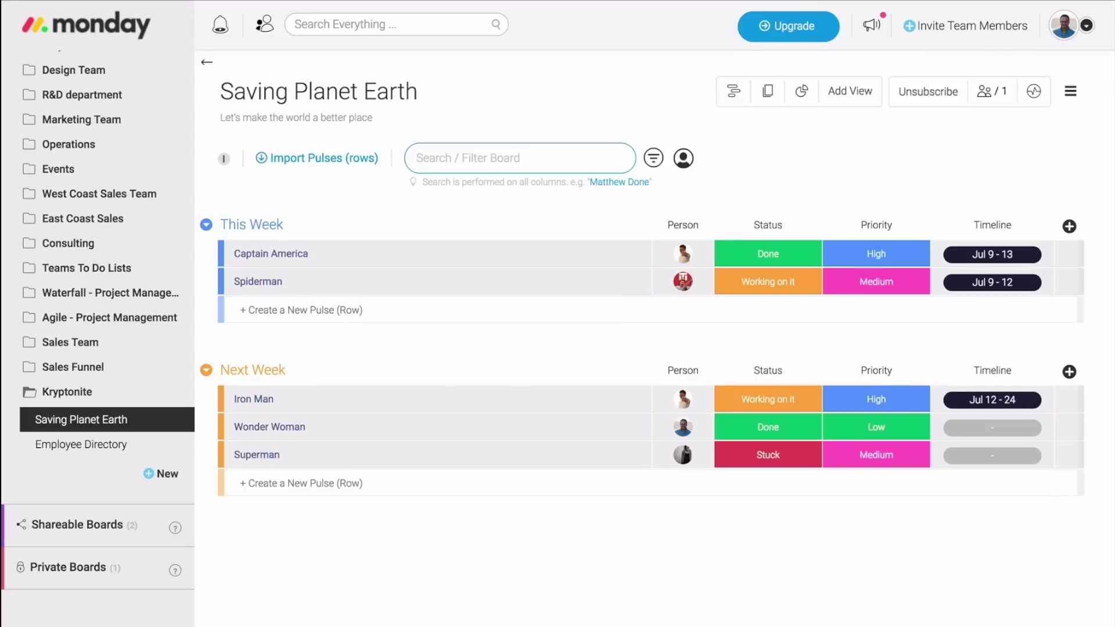
Filter the board to the first person, the This Week group and Done status.
left_click(656, 159)
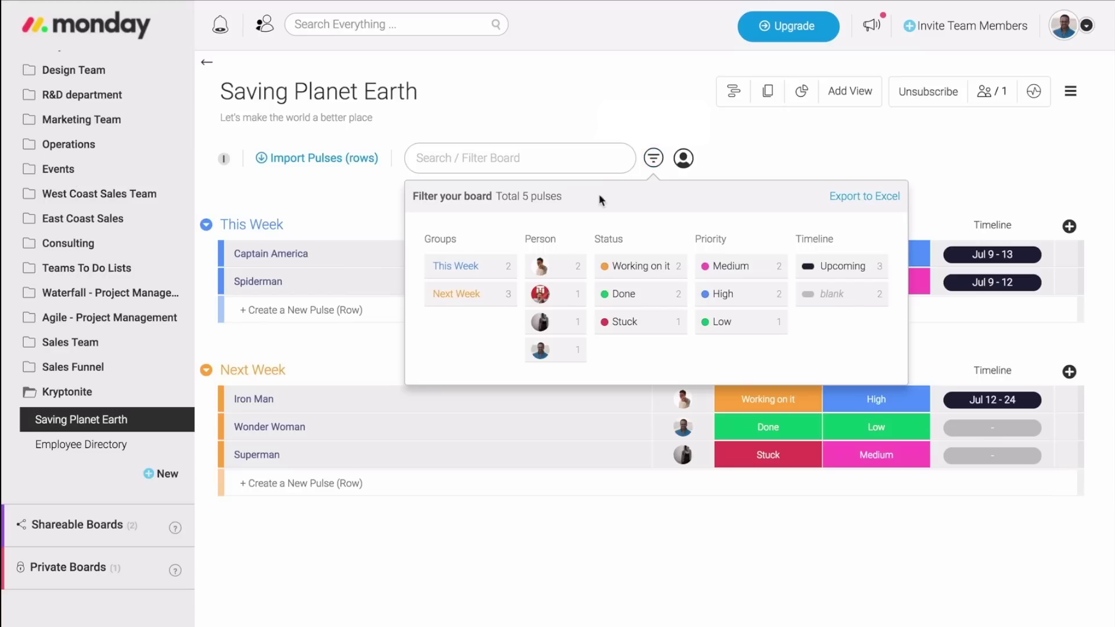
left_click(561, 266)
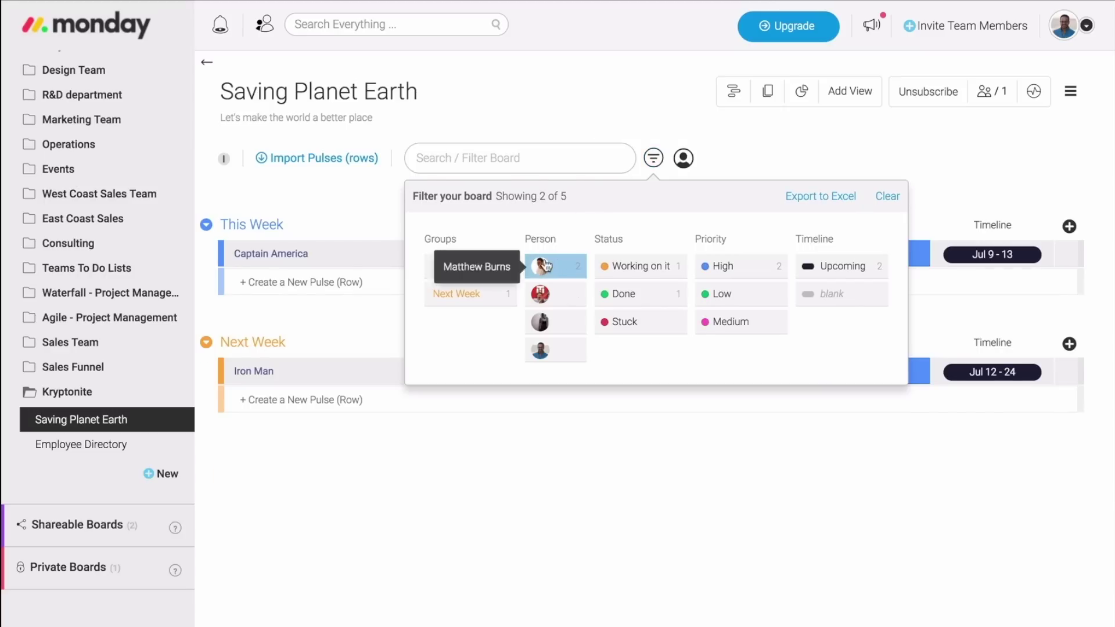
left_click(499, 266)
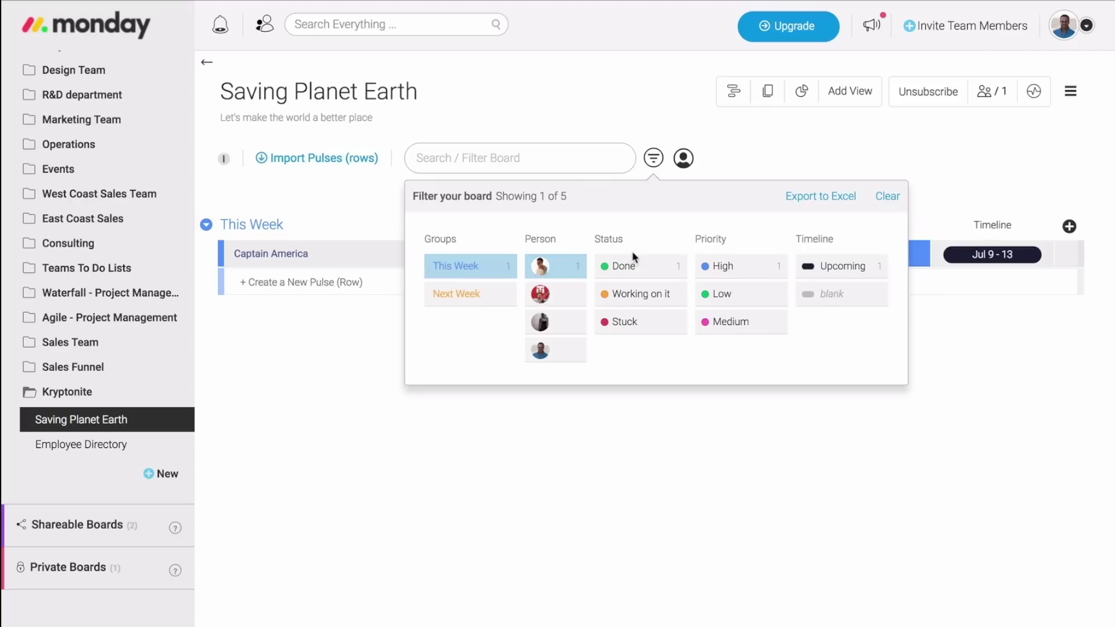
left_click(635, 266)
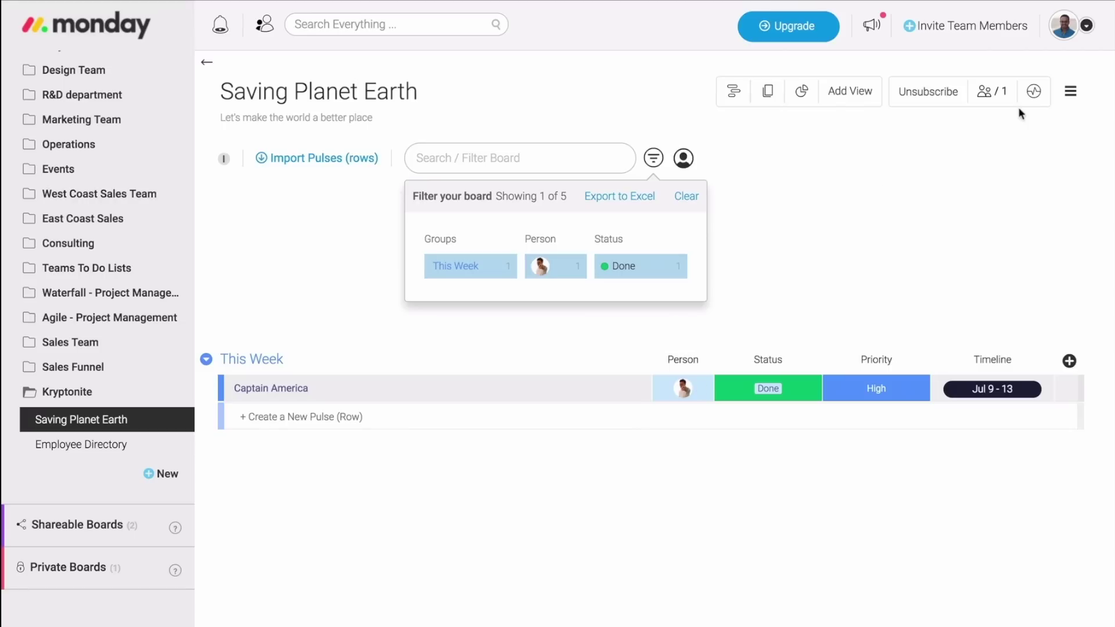
Browse the board's activity log, then clear all board filters.
left_click(1032, 93)
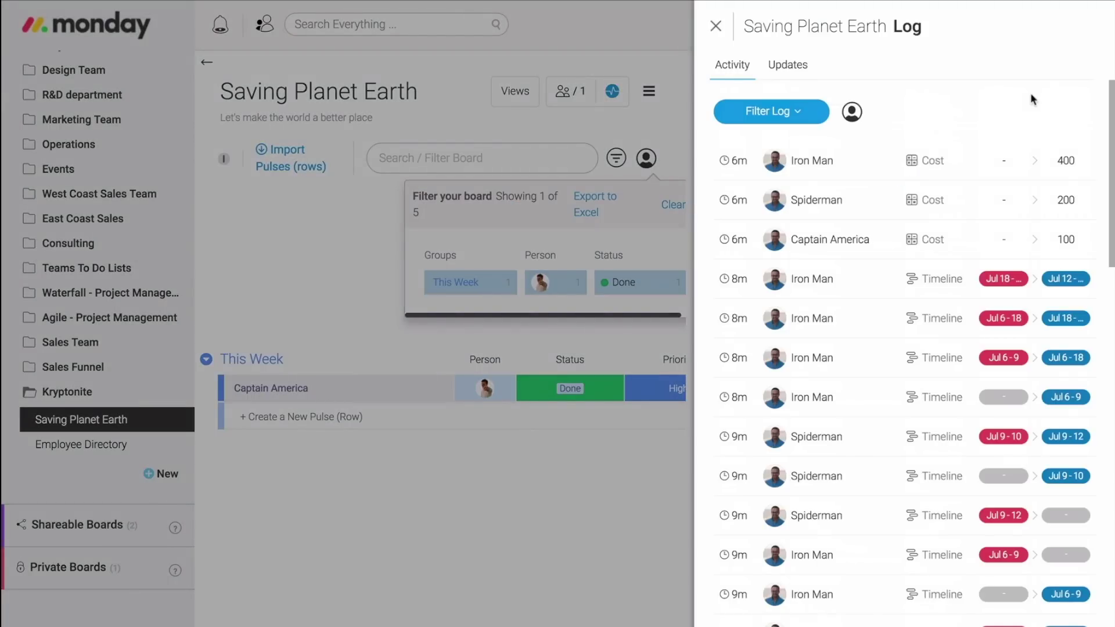
scroll(1032, 100, "down", 5)
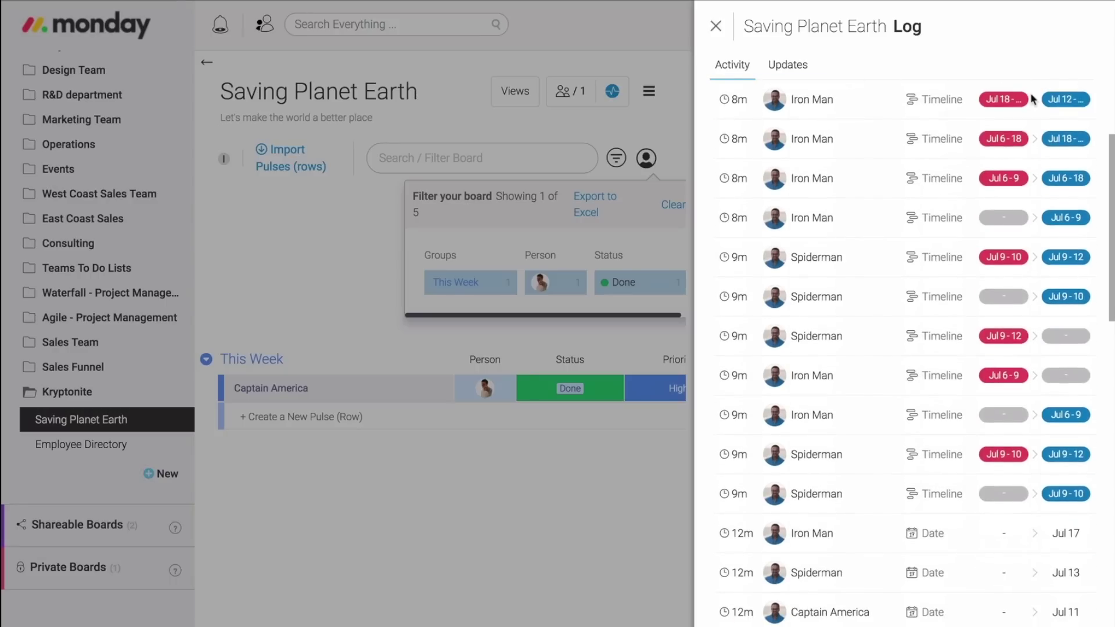
scroll(1032, 100, "down", 1)
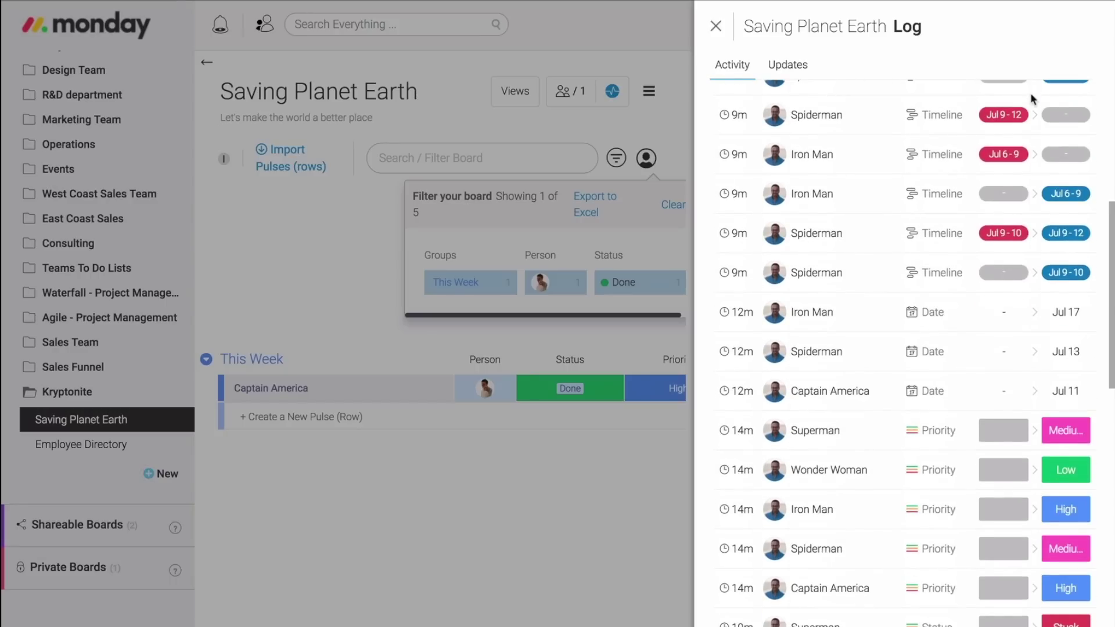
scroll(1031, 97, "down", 4)
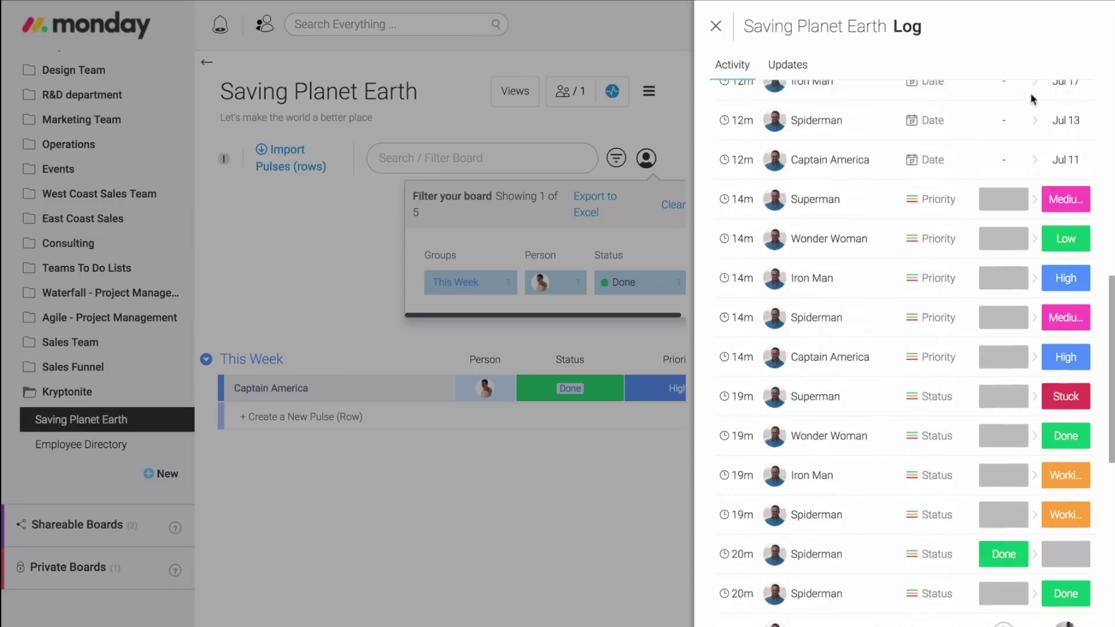
scroll(1028, 97, "up", 10)
left_click(716, 25)
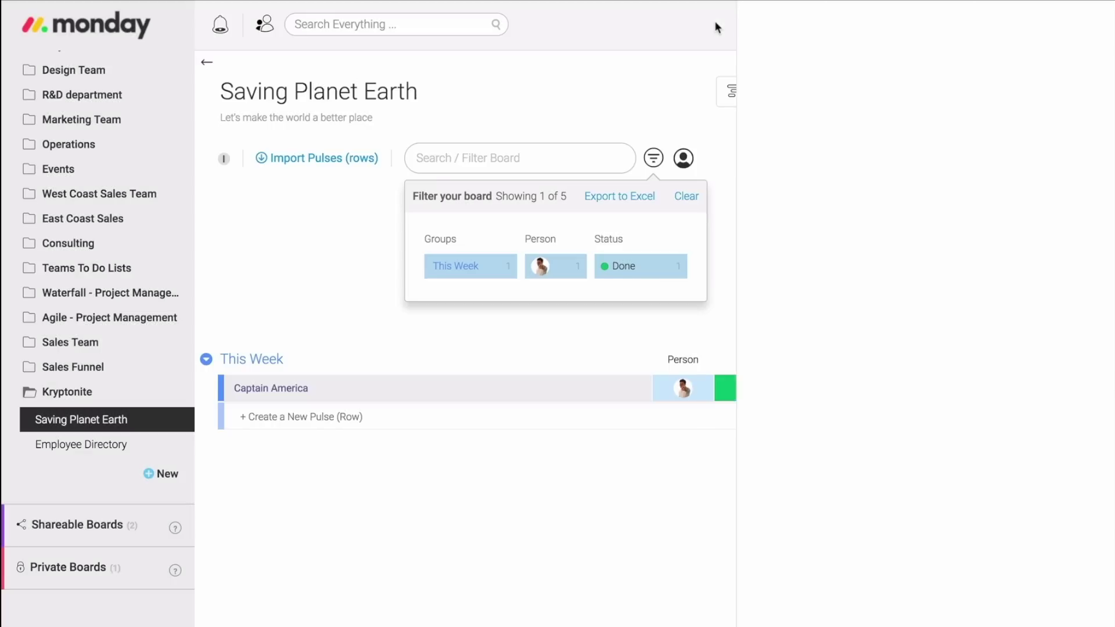
left_click(682, 196)
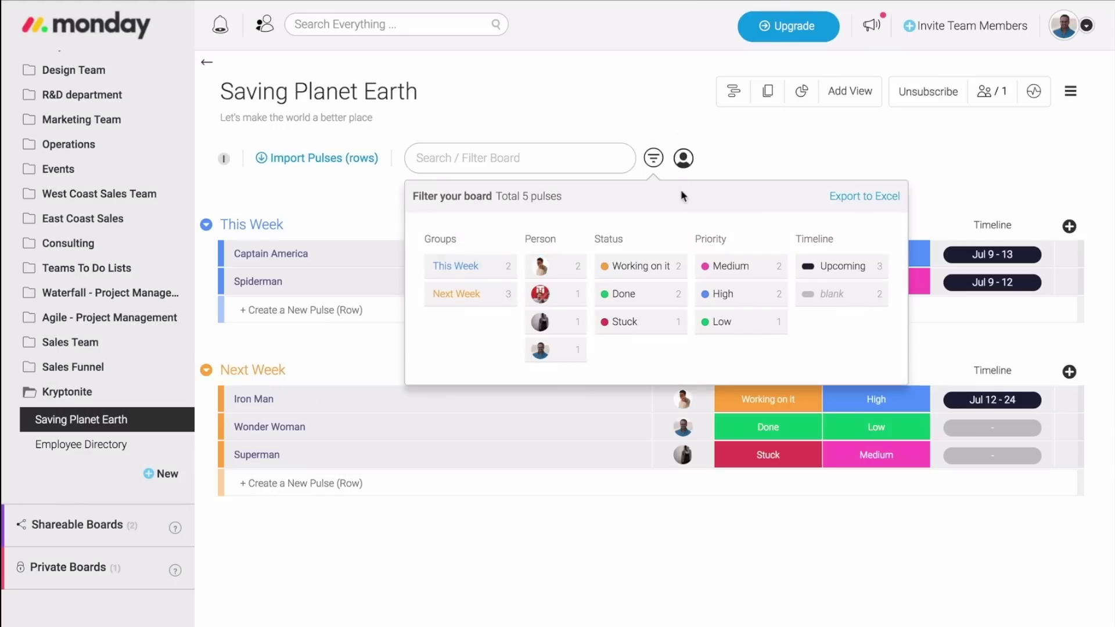
Close the filter panel, look over the Board Permissions and Duplicate Board options, then open the Views Center.
left_click(856, 147)
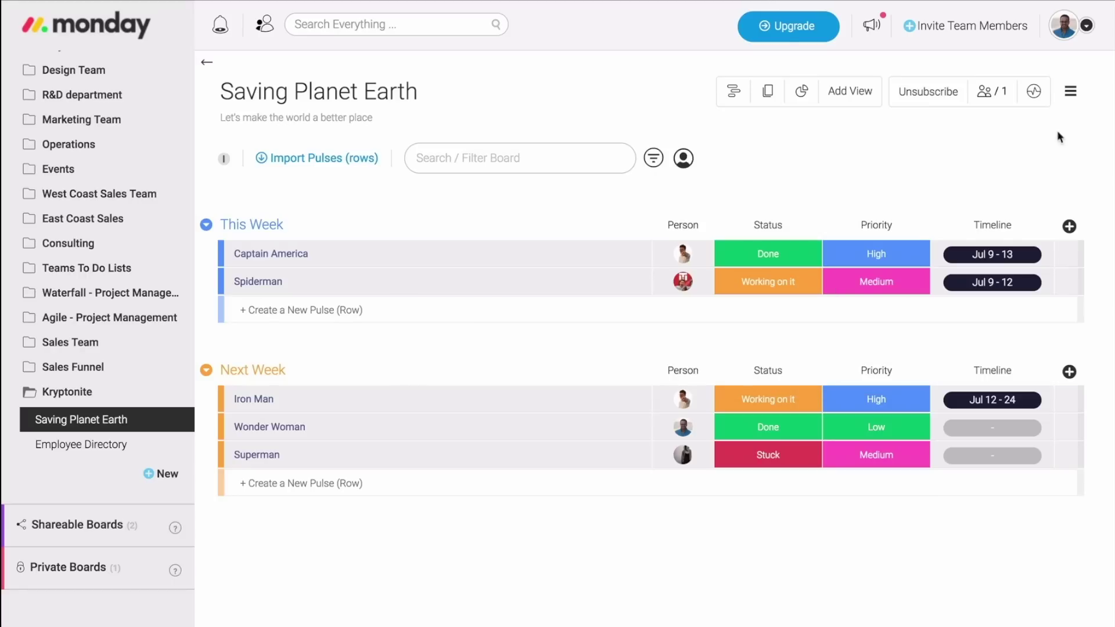
left_click(1070, 97)
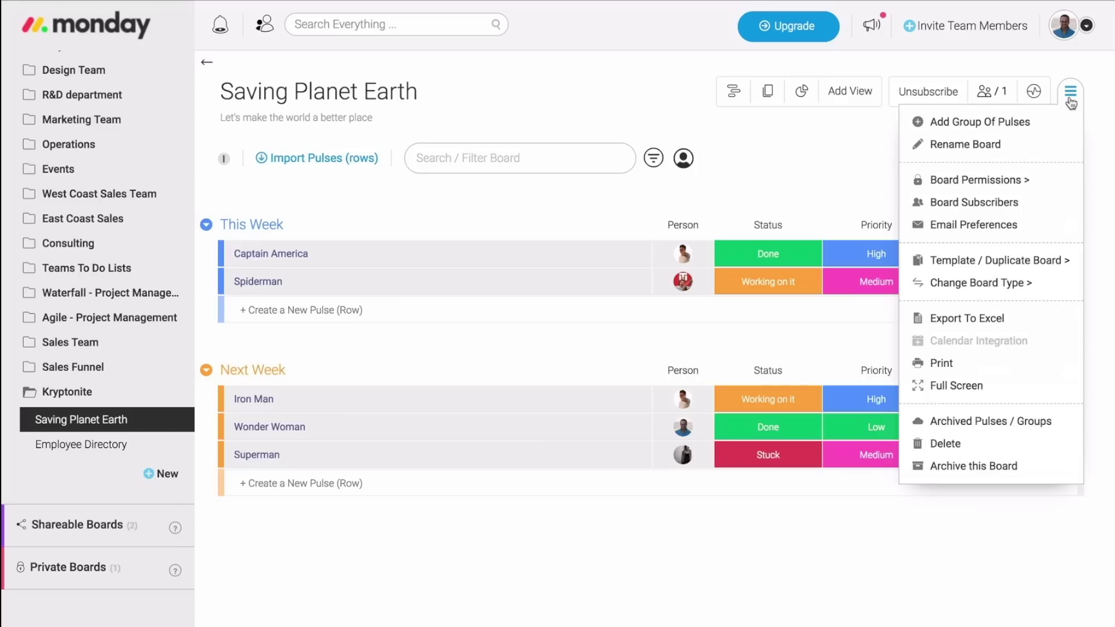
mouse_move(1036, 184)
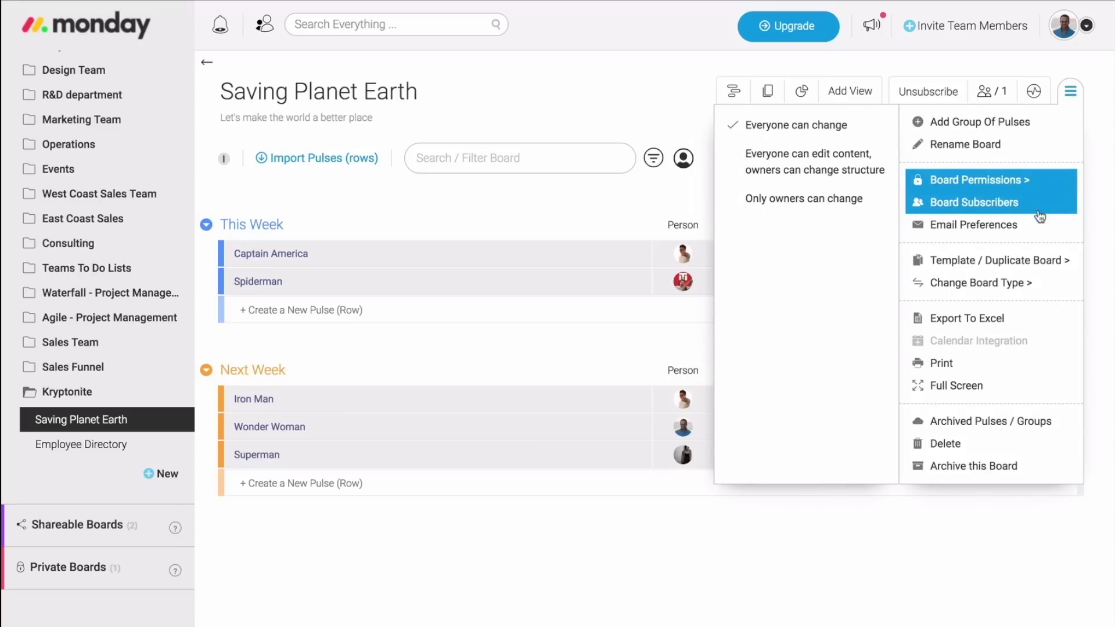
mouse_move(1045, 261)
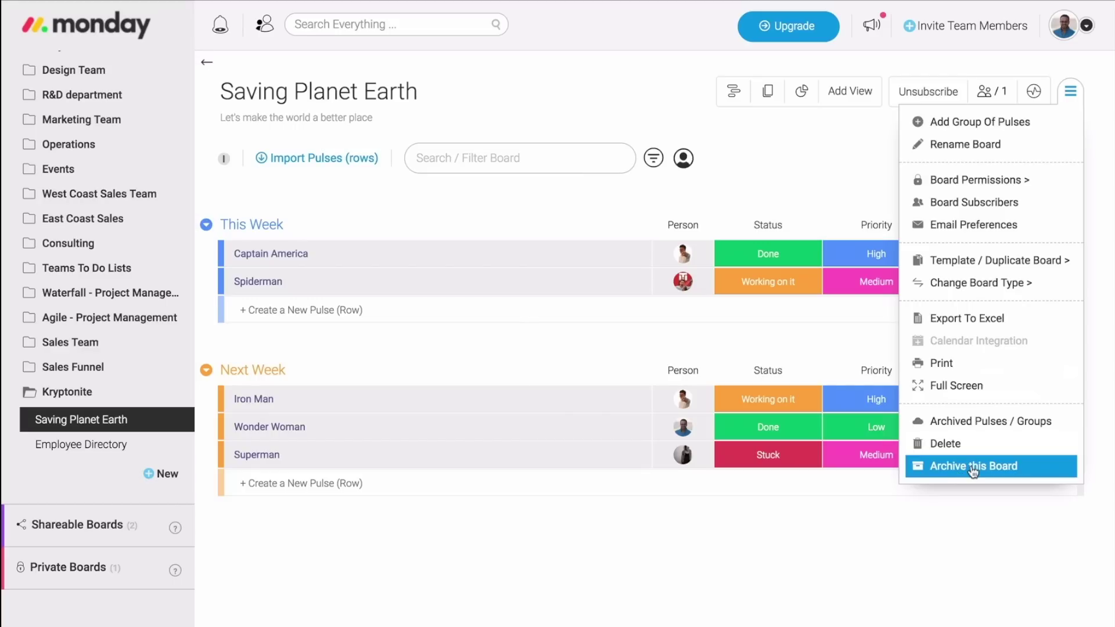
left_click(852, 96)
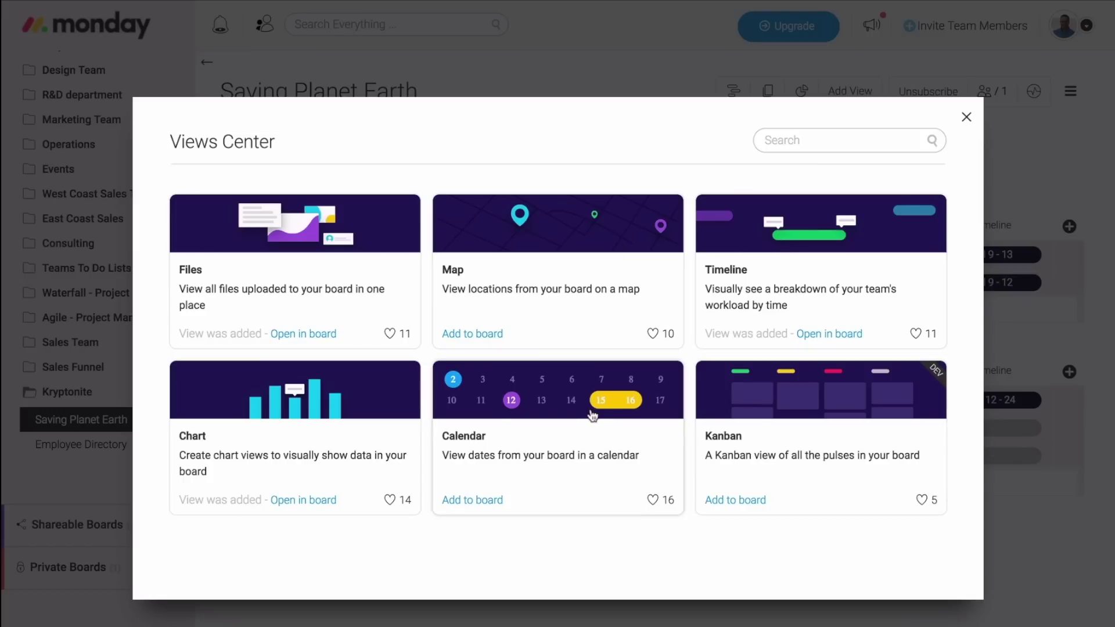
Add a Chart view of pulses per person, switch it from pie to line, then close it.
left_click(303, 499)
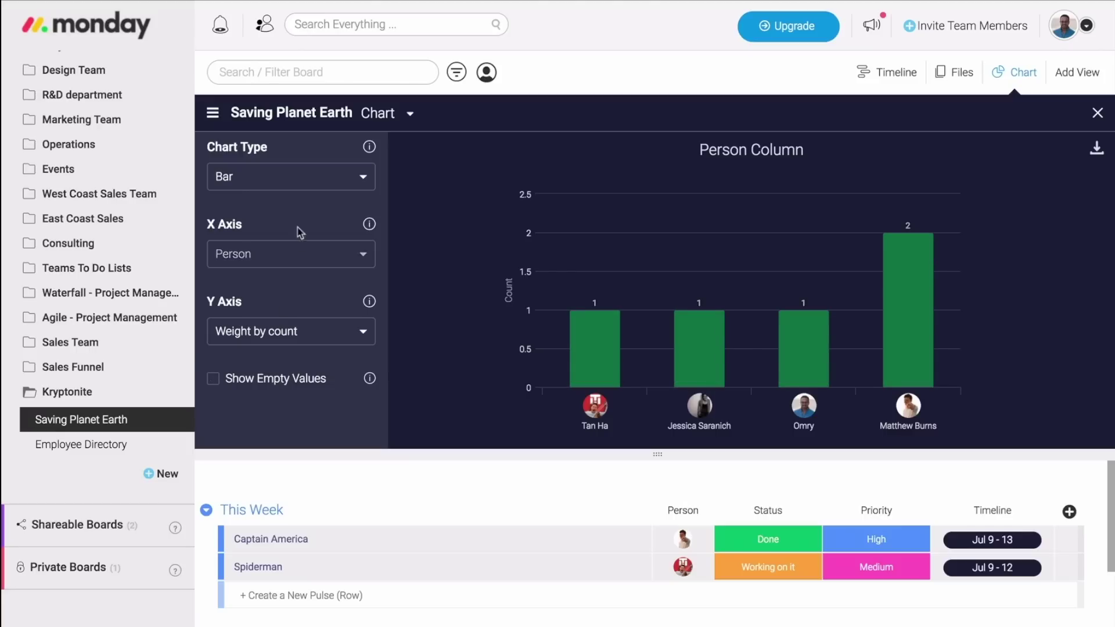
left_click(296, 182)
left_click(295, 205)
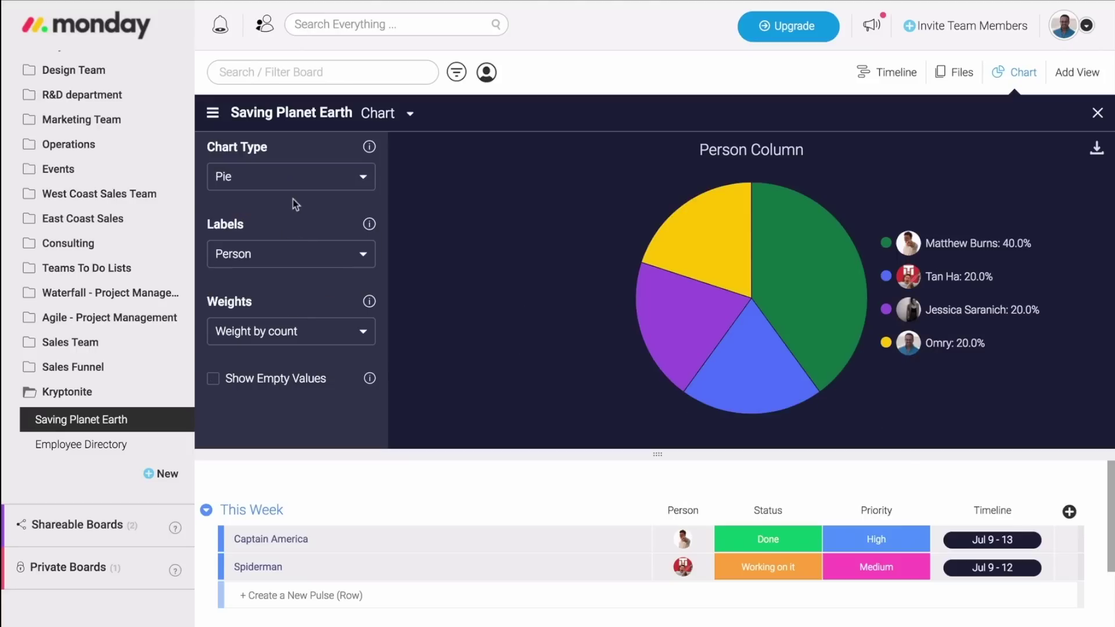
left_click(299, 183)
left_click(288, 275)
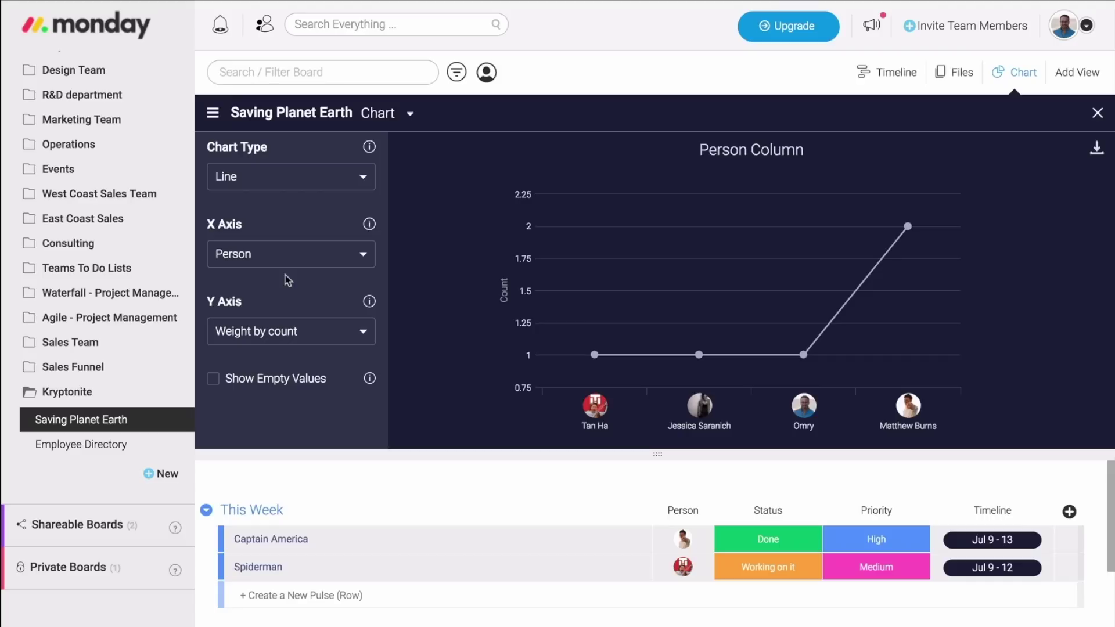
left_click(1097, 114)
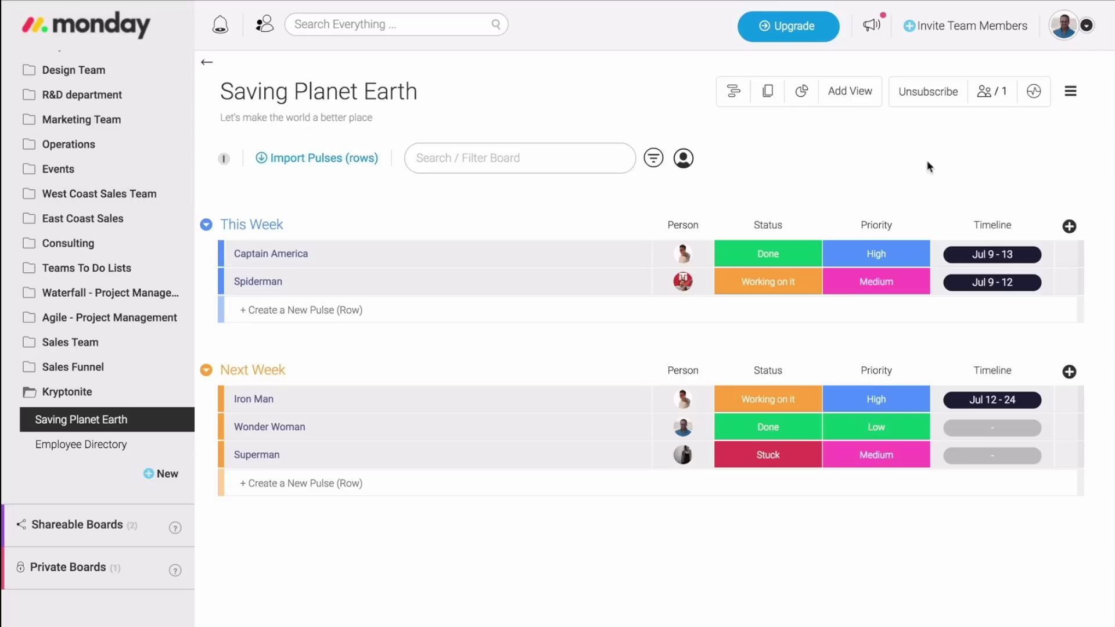
Write an update on Iron Man mentioning a teammate: 'Hey need any help?'.
left_click(450, 401)
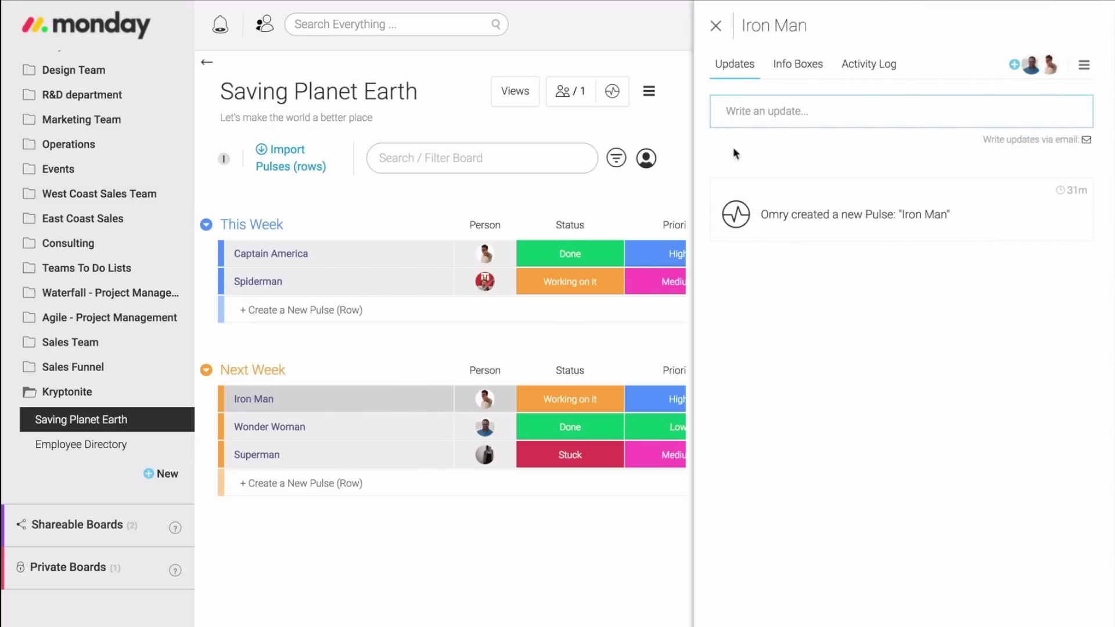
left_click(776, 110)
type("@m")
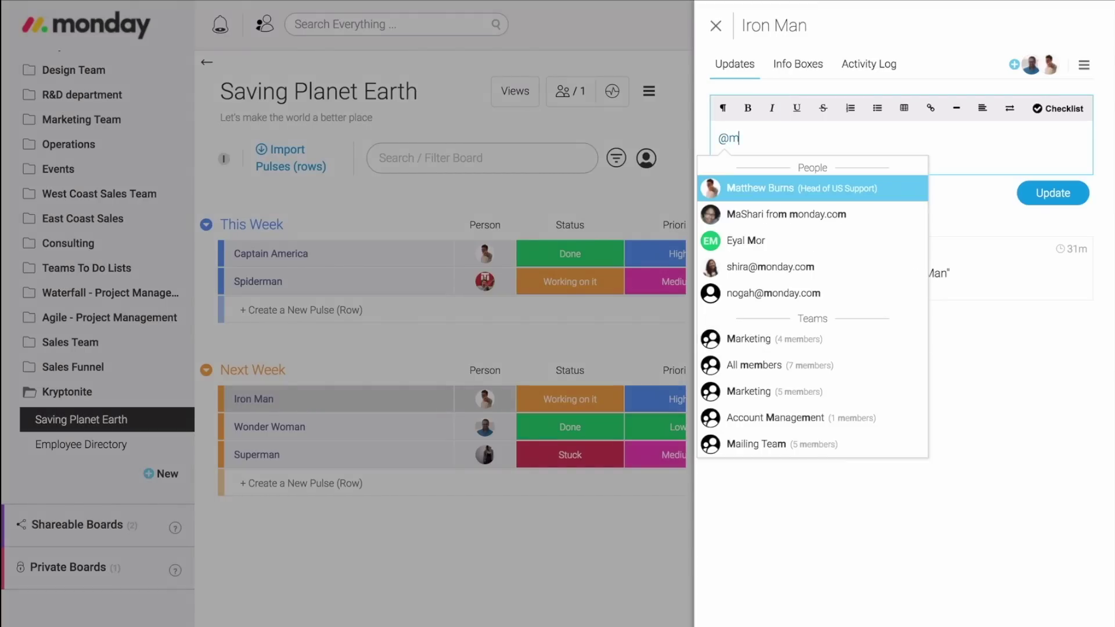
key("Return")
type("Hey")
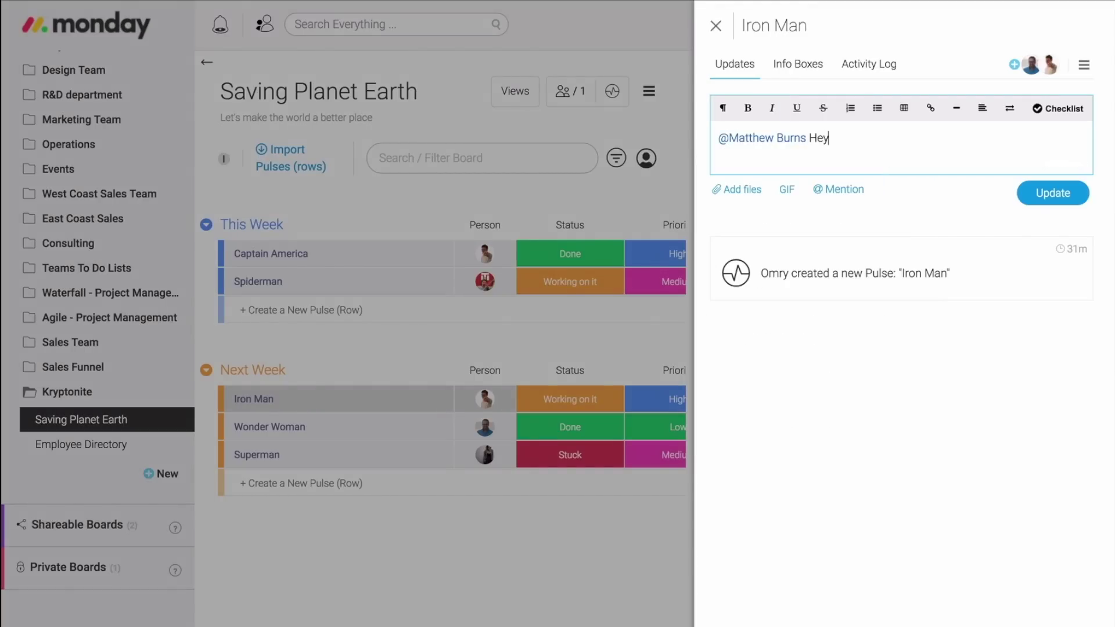
type(" need any help?")
key("Return")
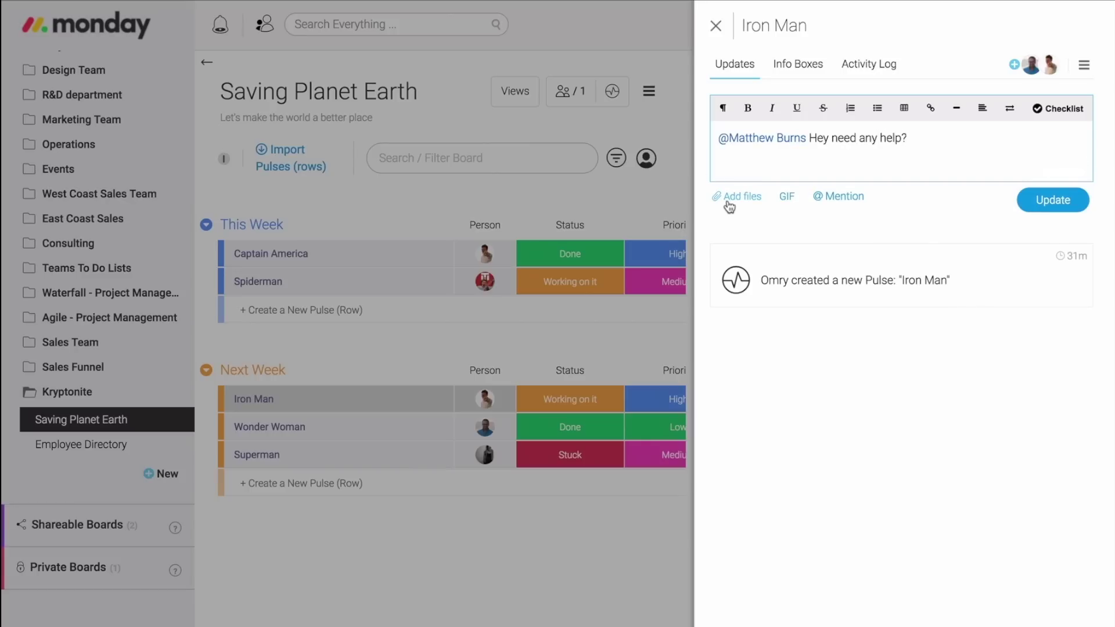
Attach a bear GIF from a 'hi' search, post the update, and view the Info Boxes.
left_click(737, 198)
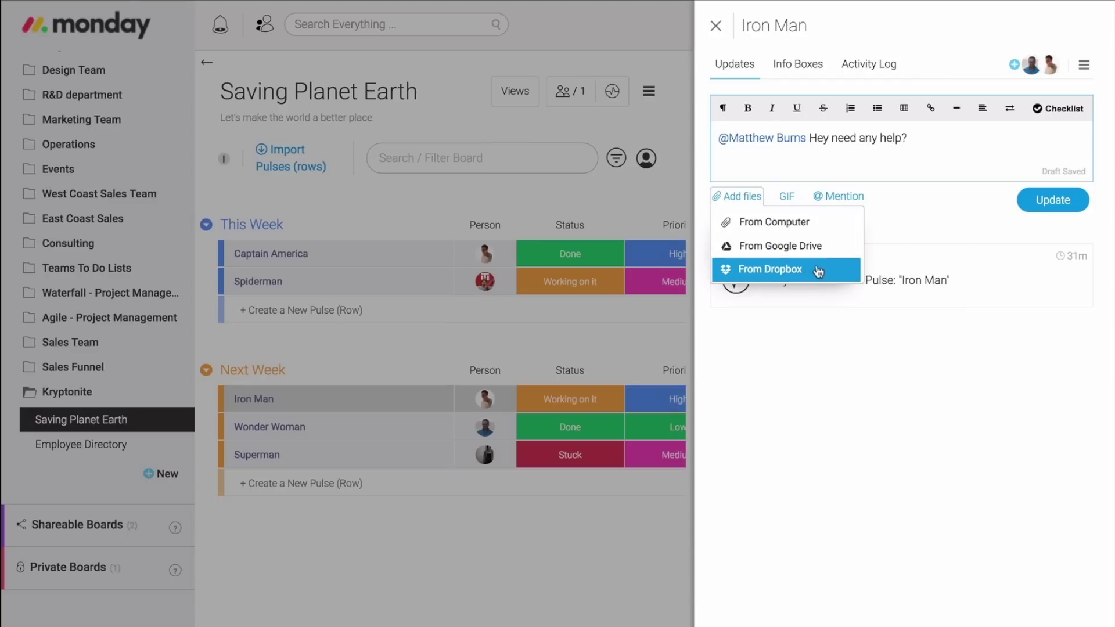
left_click(787, 198)
type("hi")
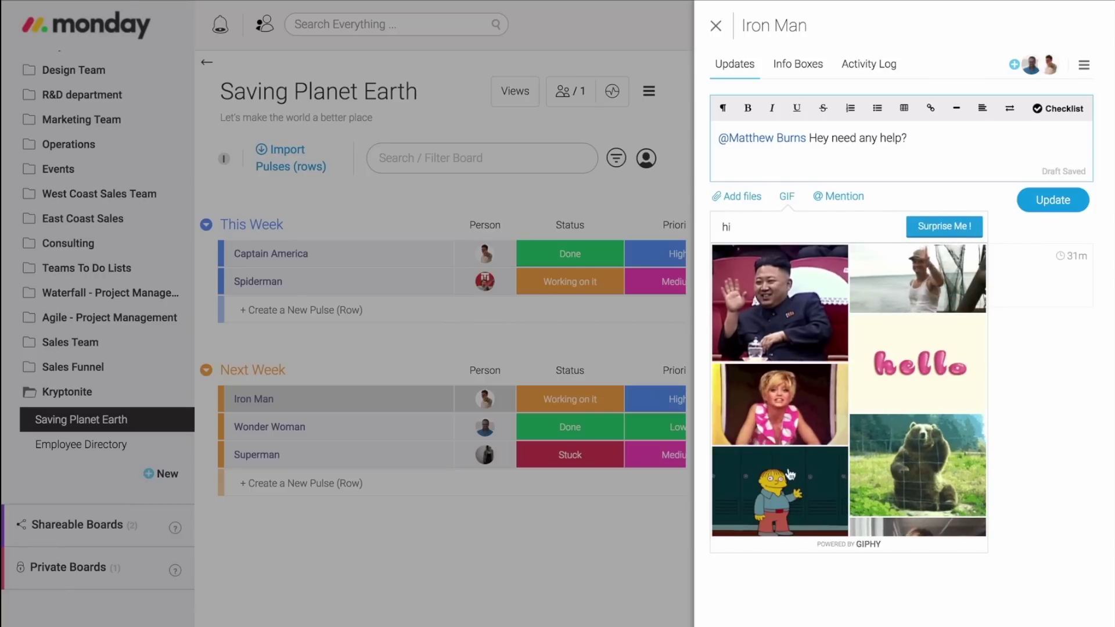
left_click(917, 465)
left_click(1025, 332)
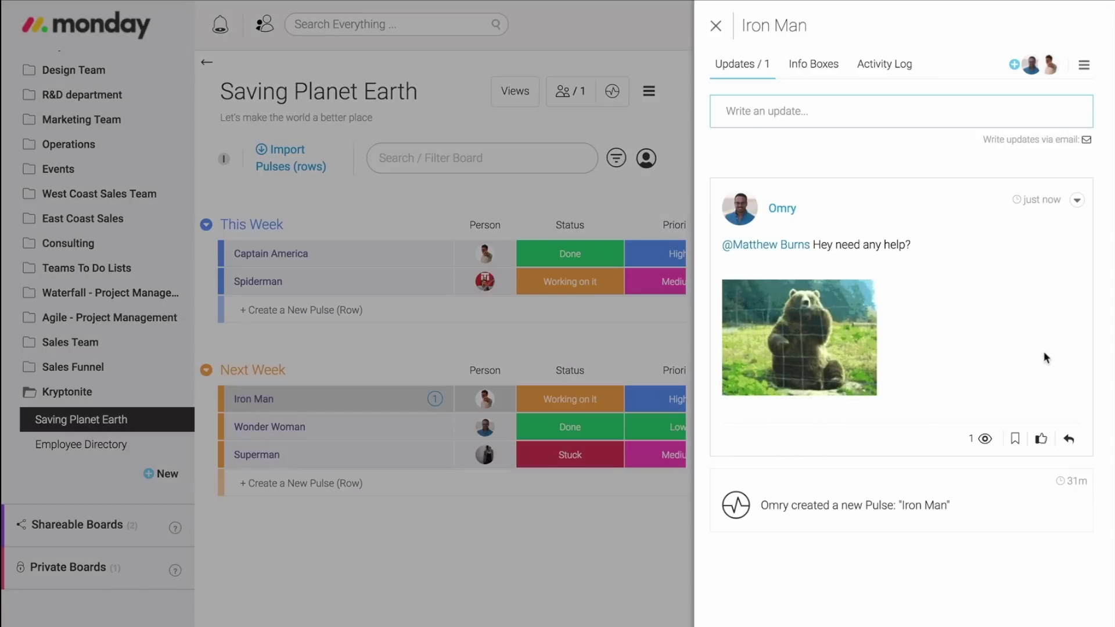
mouse_move(984, 440)
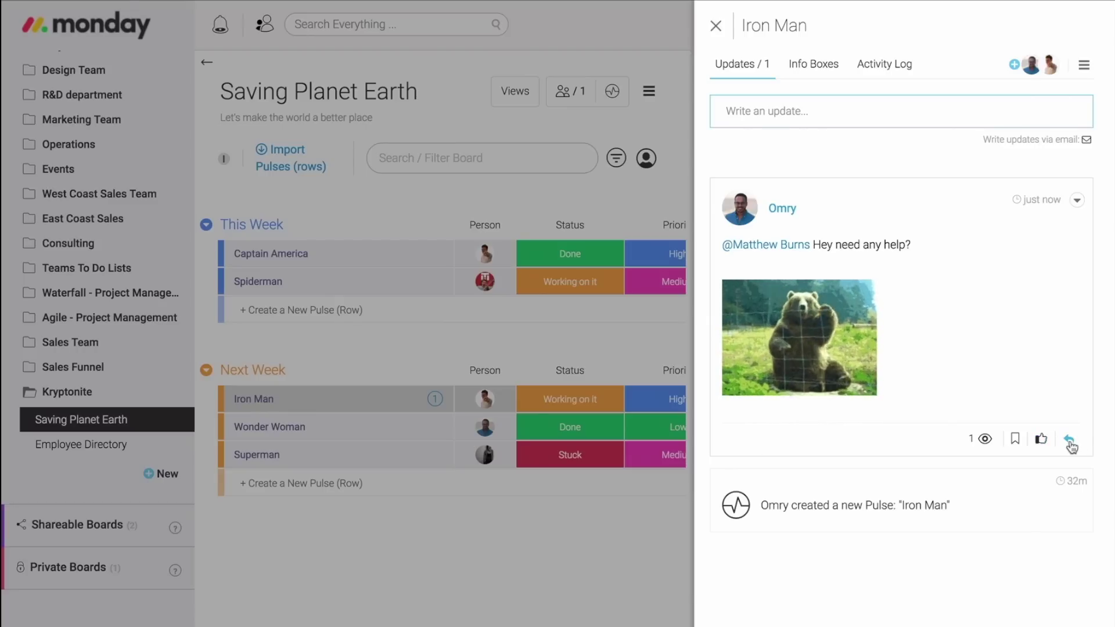
left_click(815, 69)
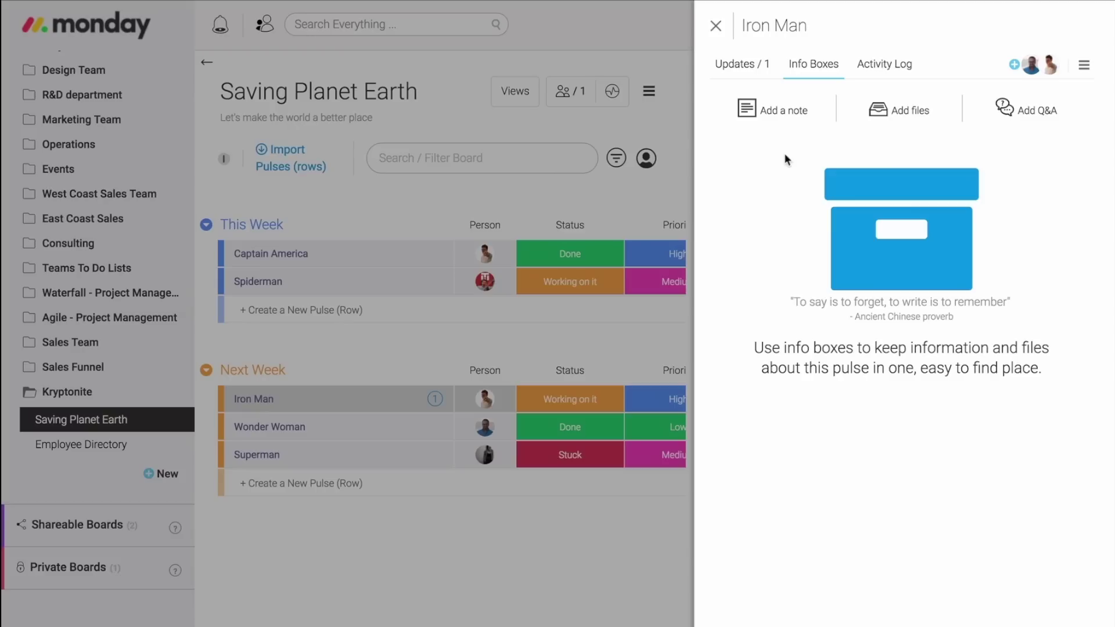
Add a blank Note box and an empty File List box to Iron Man's Info Boxes, then check notifications.
left_click(785, 111)
left_click(910, 111)
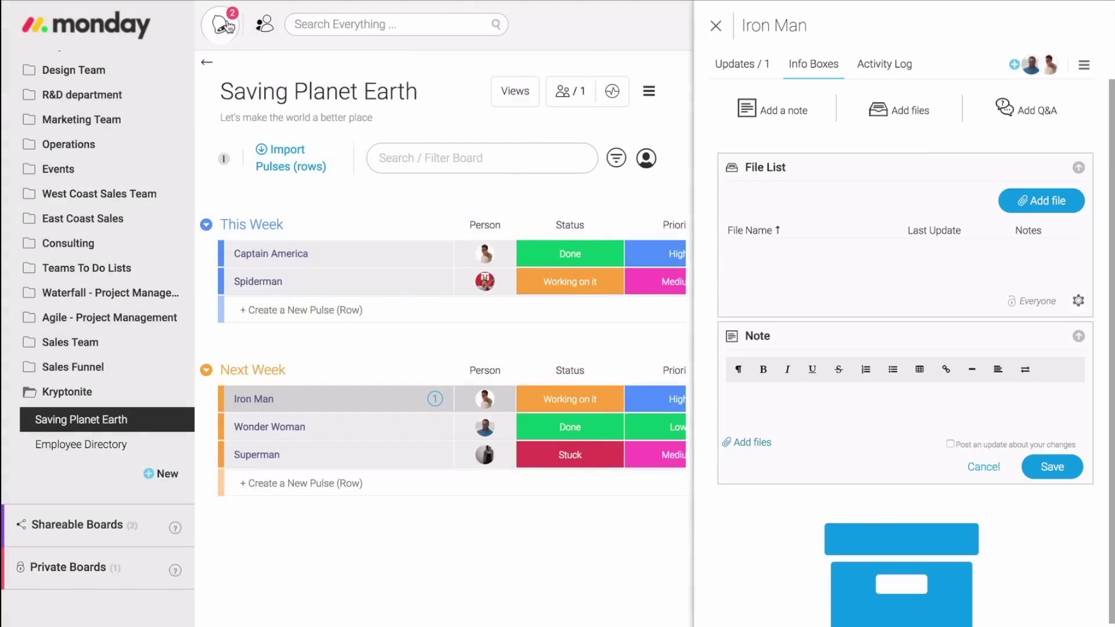
left_click(228, 26)
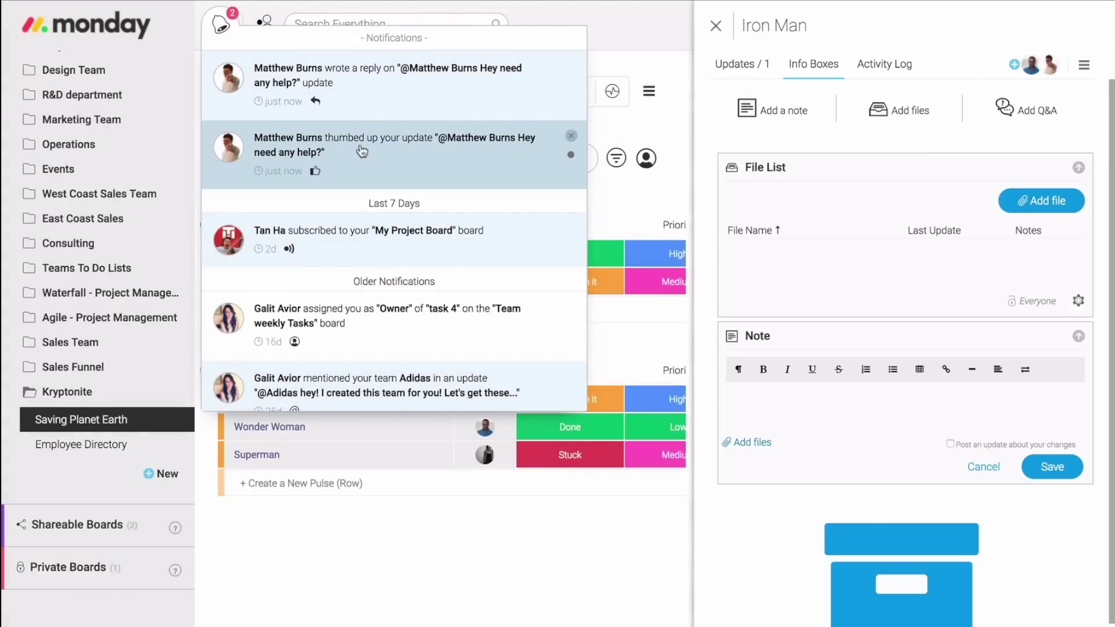
Read the teammate's reply thread and close the Iron Man update panel.
left_click(380, 104)
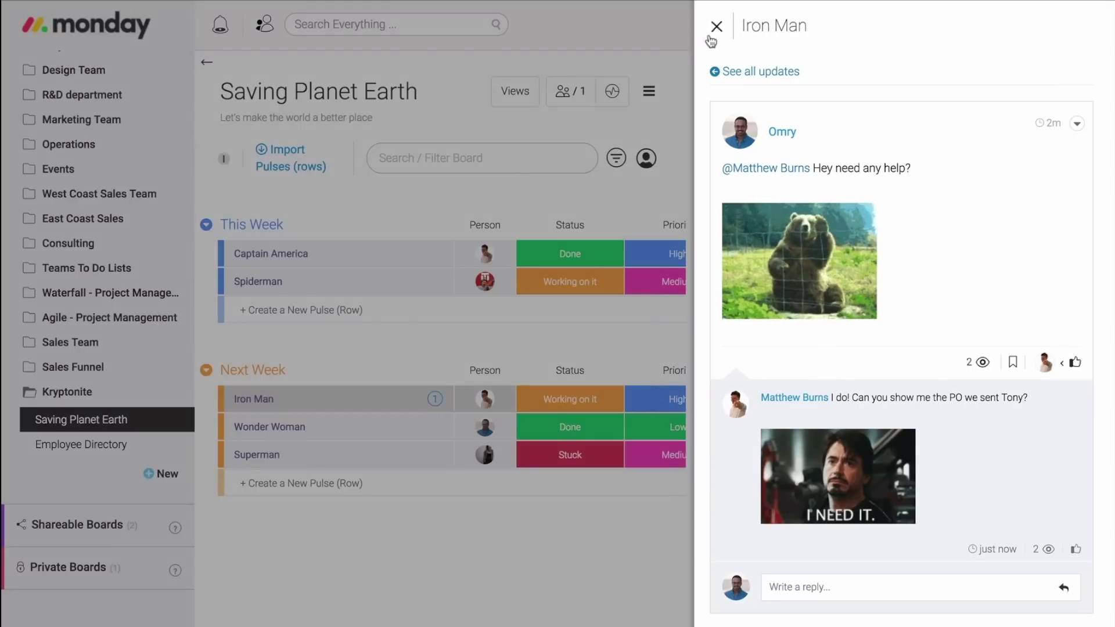
left_click(716, 26)
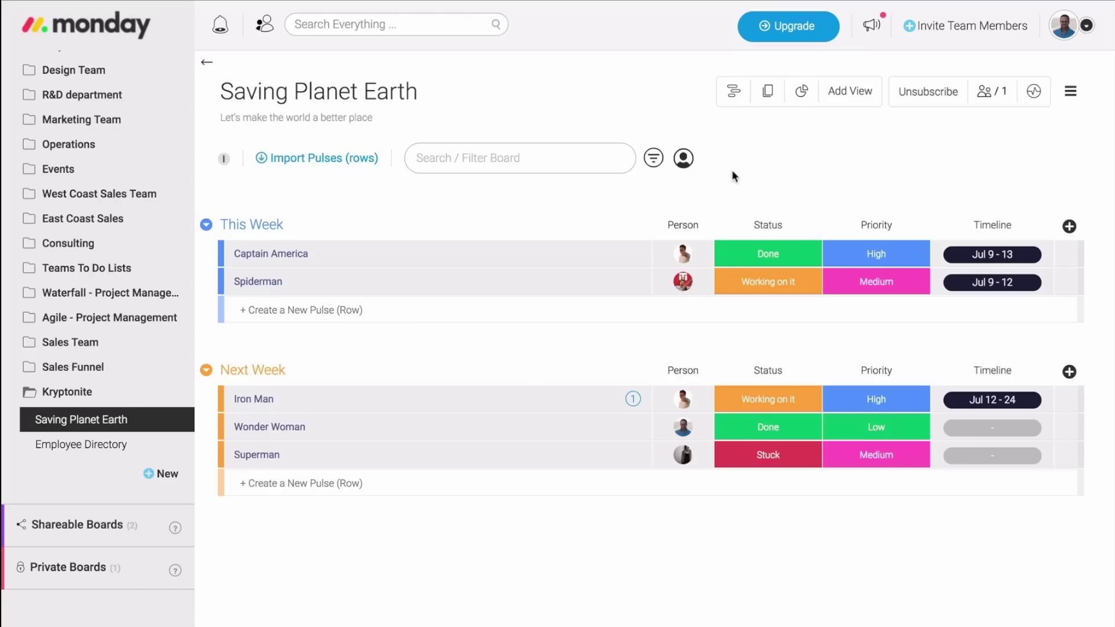
left_click(417, 26)
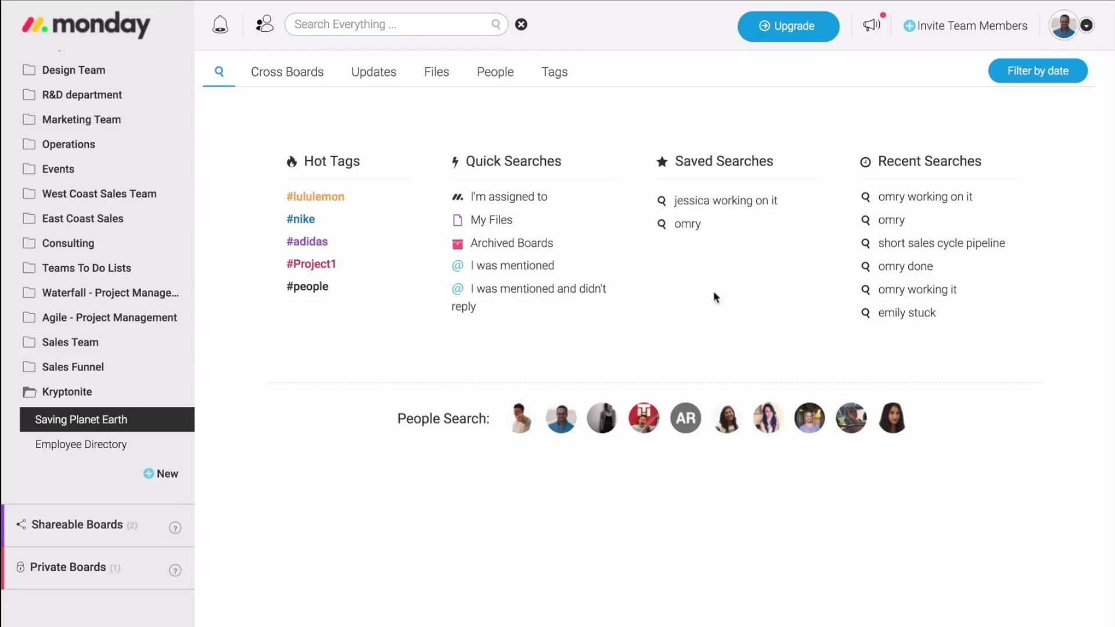
Search Everything for a teammate's name and scroll through the cross-board results.
type("omry")
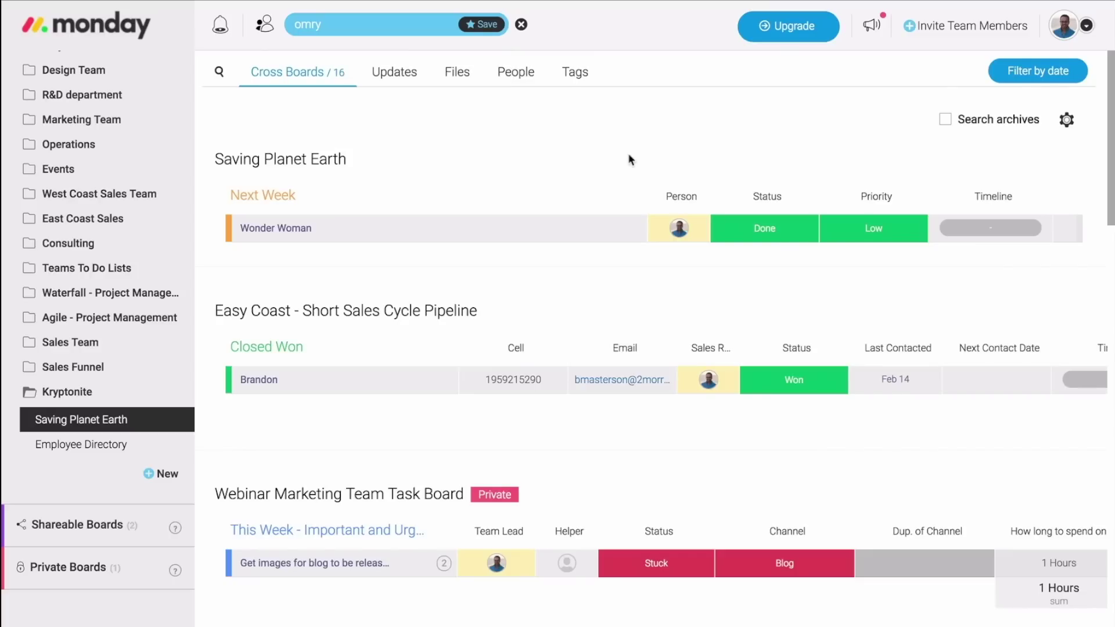
scroll(630, 159, "down", 3)
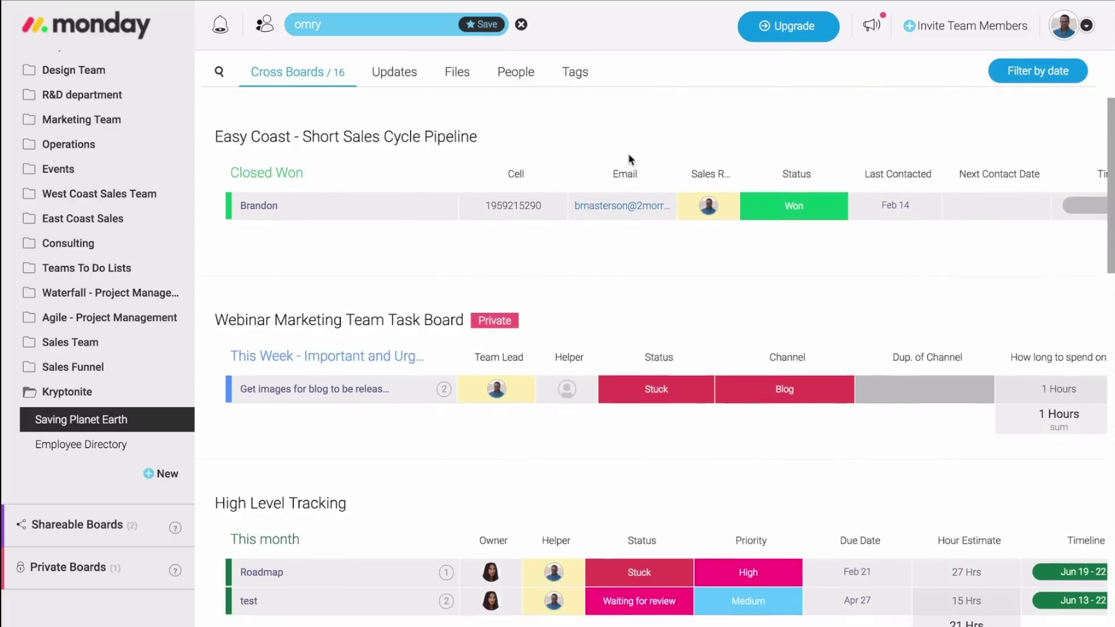
scroll(630, 159, "down", 5)
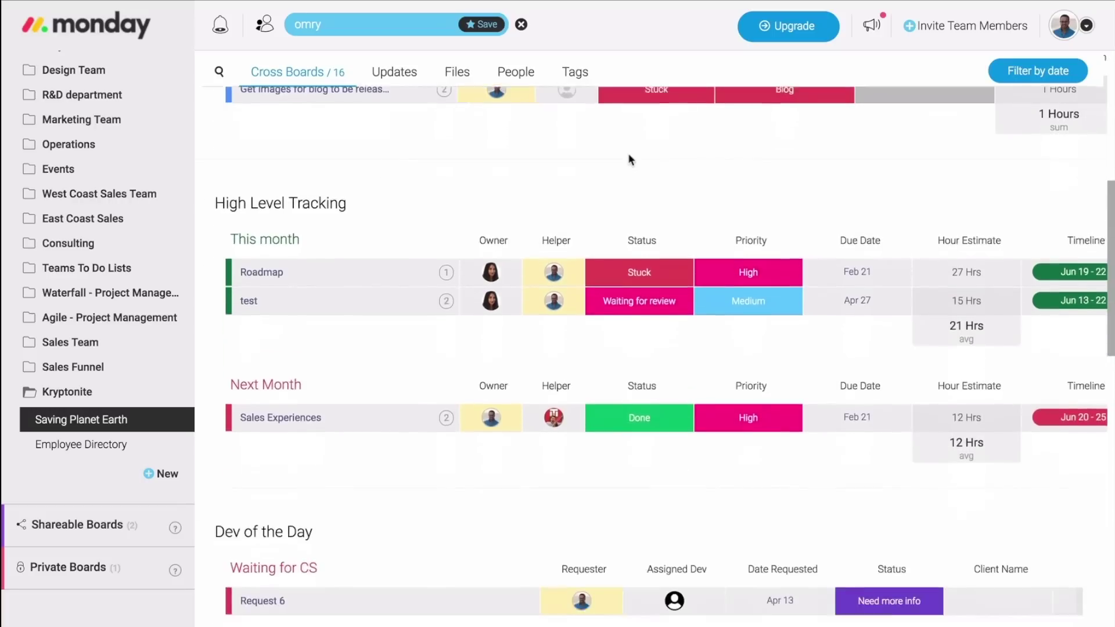
scroll(629, 160, "down", 10)
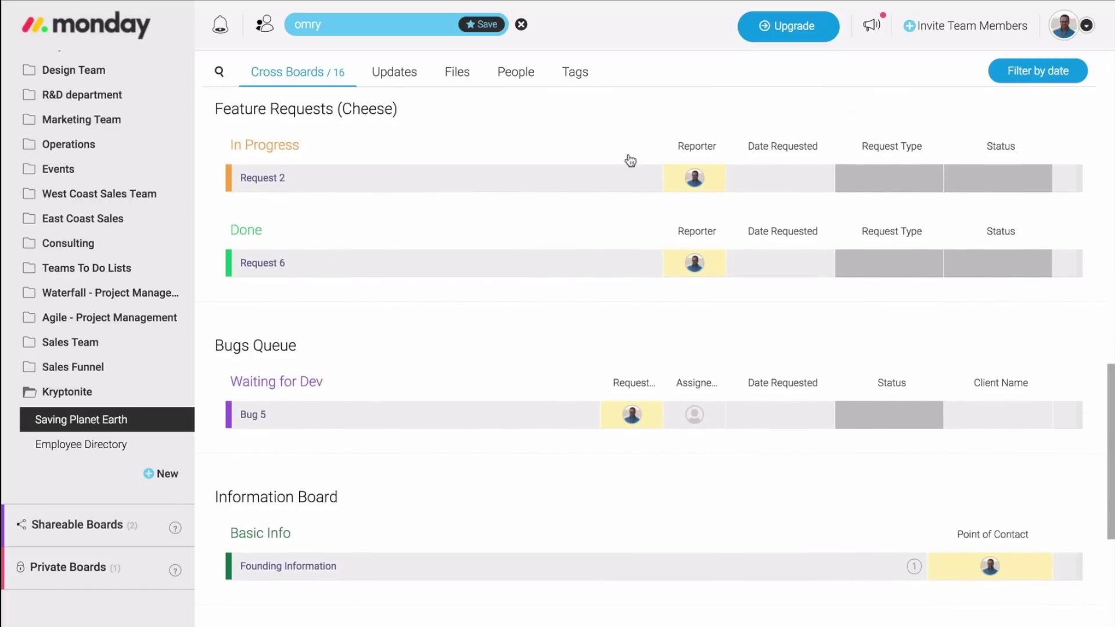
scroll(630, 160, "up", 9)
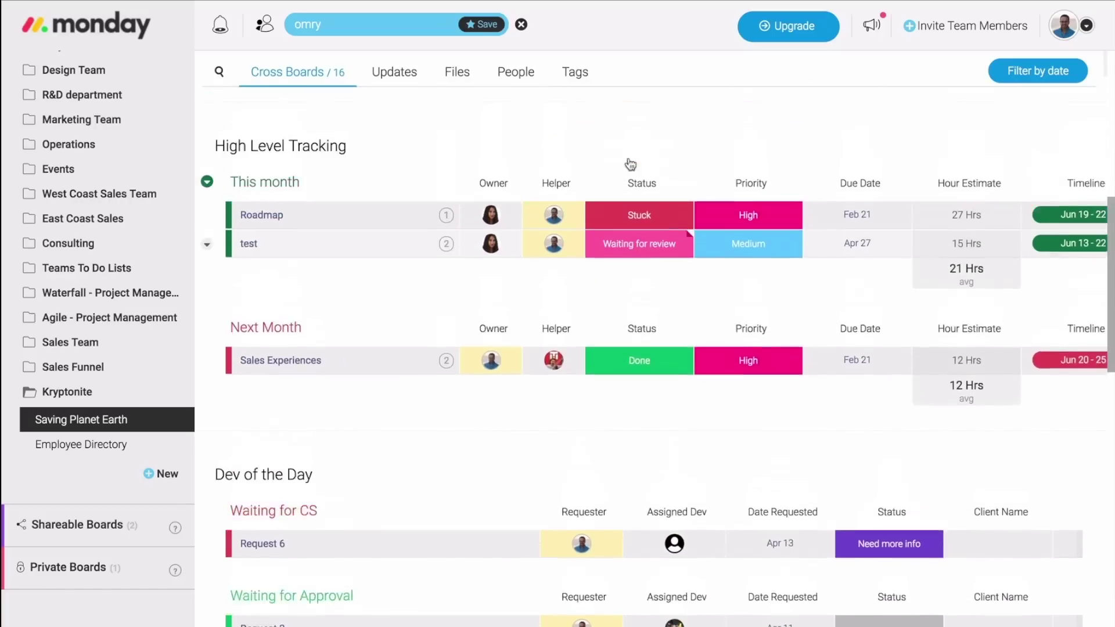
scroll(630, 164, "up", 9)
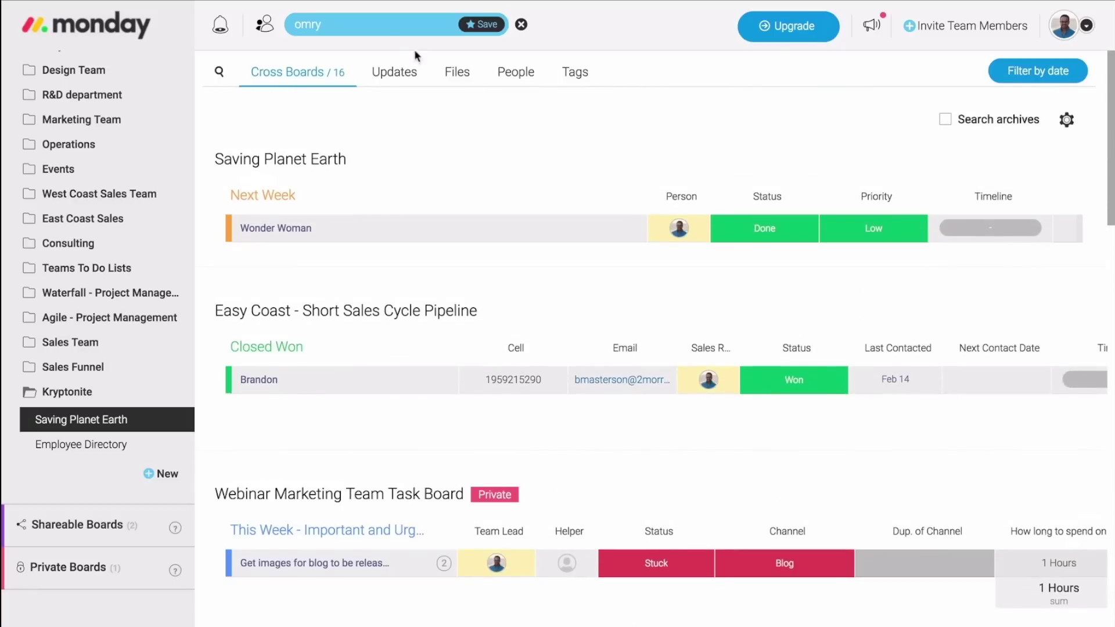
Try refining the query with 'working on it', then trim it back to the teammate's name.
left_click(383, 24)
type("workin")
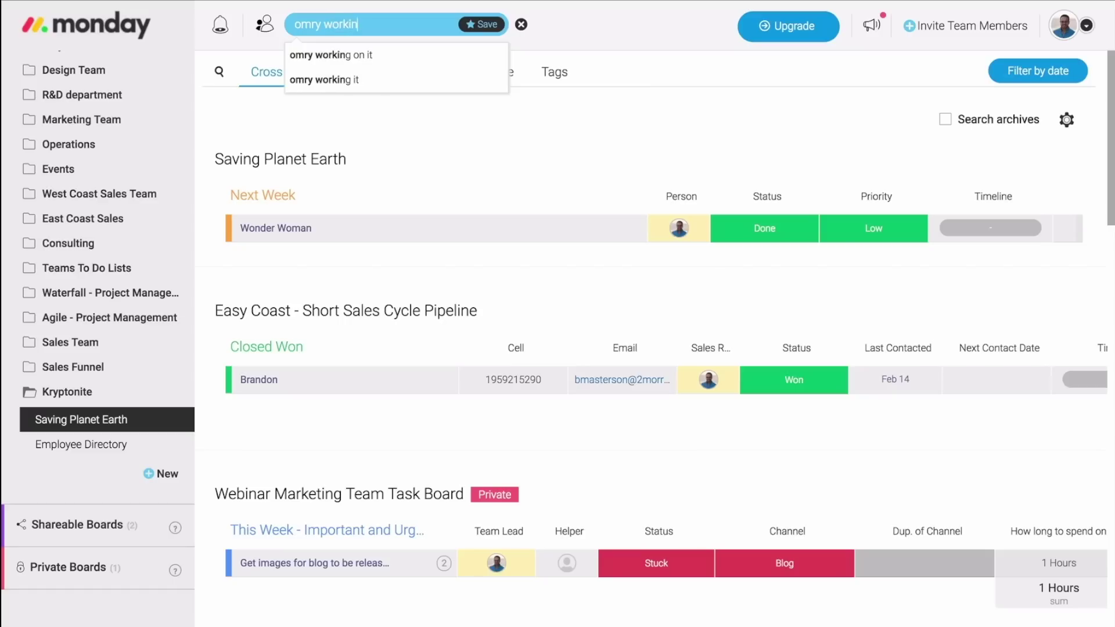
type("g on it")
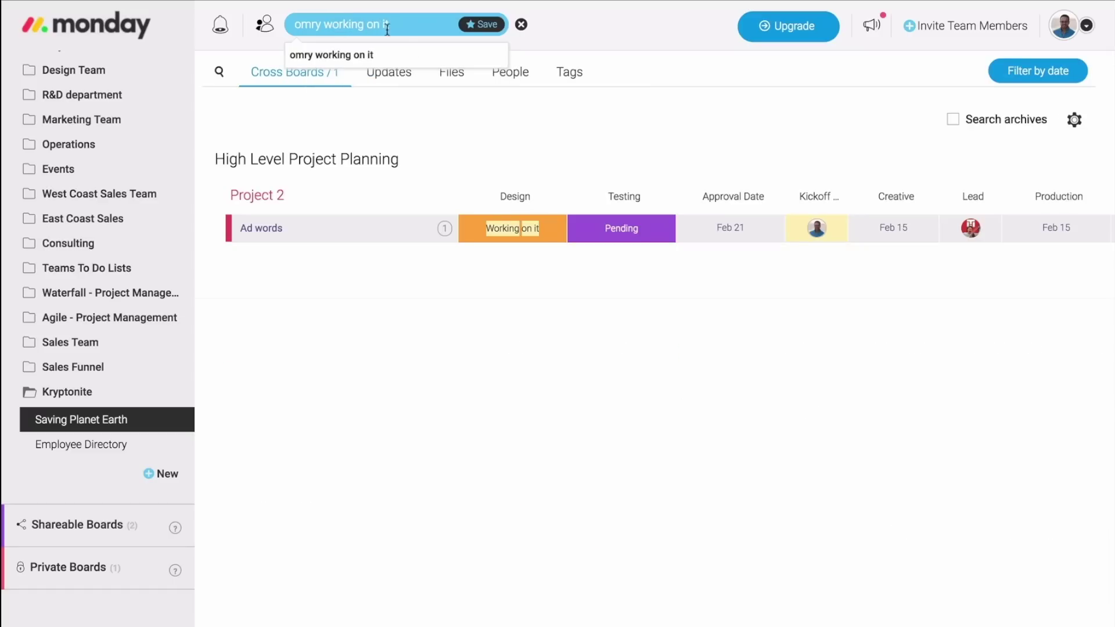
left_click(556, 119)
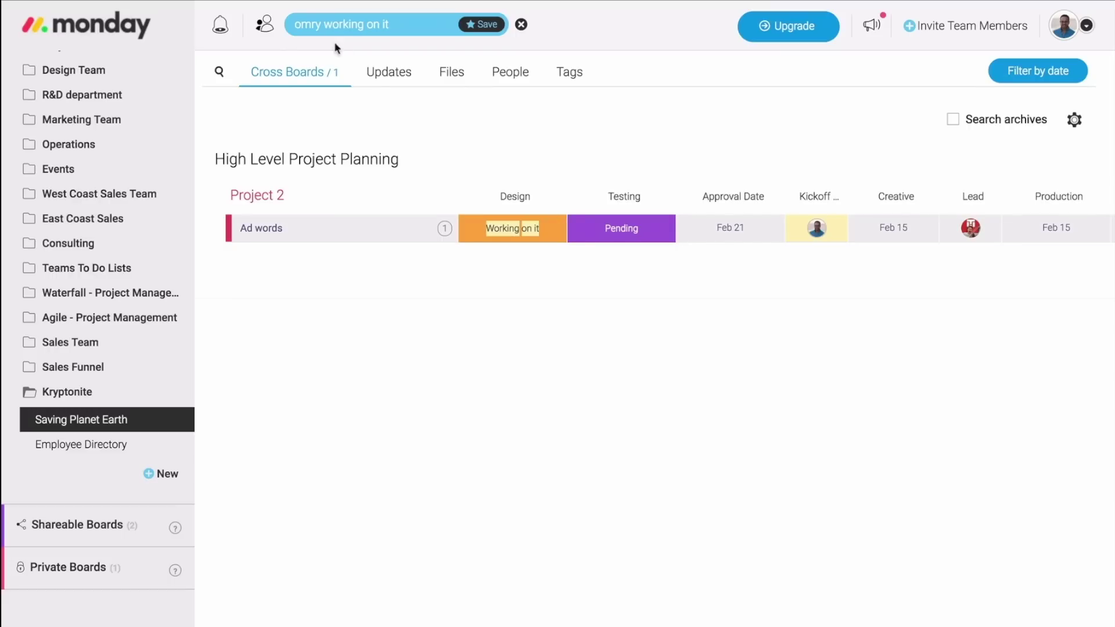
left_click(322, 25)
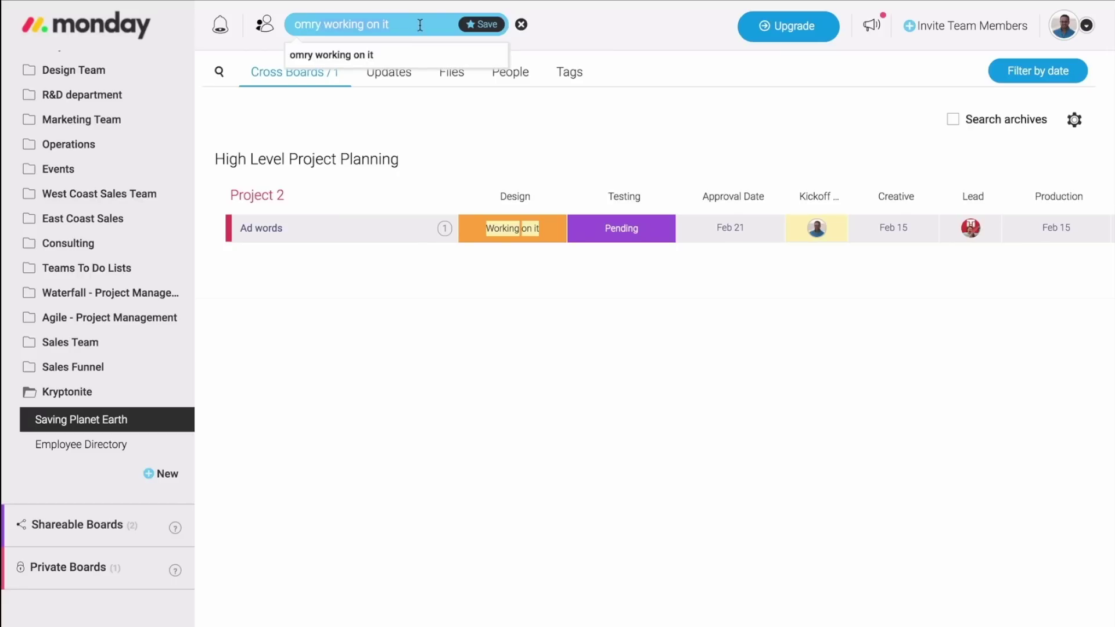
key("BackSpace")
key("BackSpace")
key("BackSpace")
key("BackSpace")
key("BackSpace")
key("BackSpace")
key("BackSpace")
key("BackSpace")
key("BackSpace")
key("BackSpace")
key("BackSpace")
key("BackSpace")
key("BackSpace")
key("BackSpace")
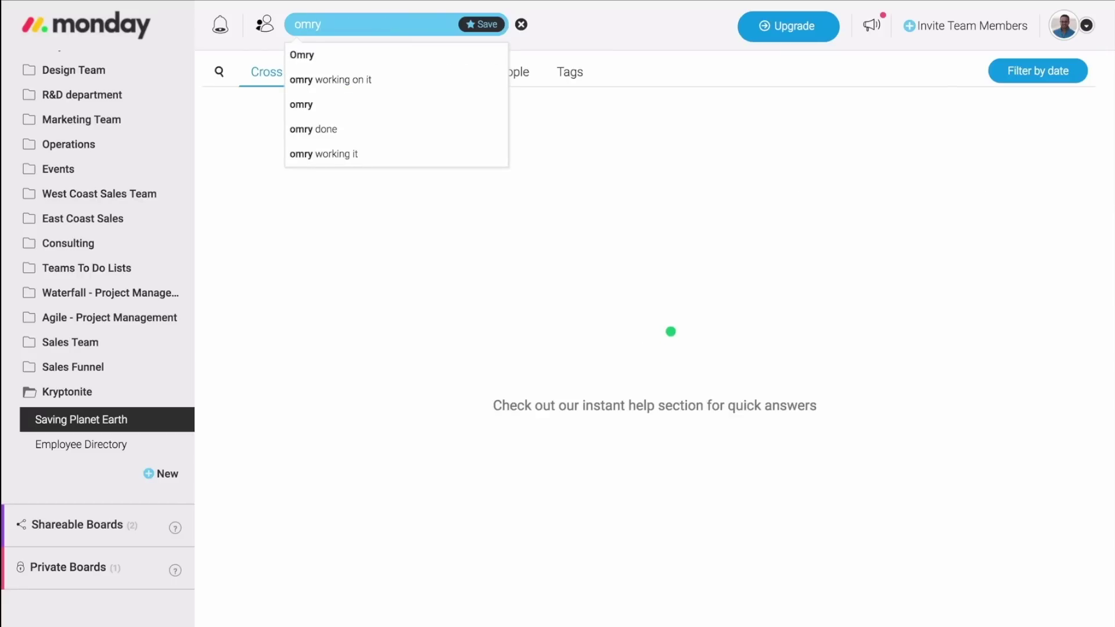
left_click(715, 279)
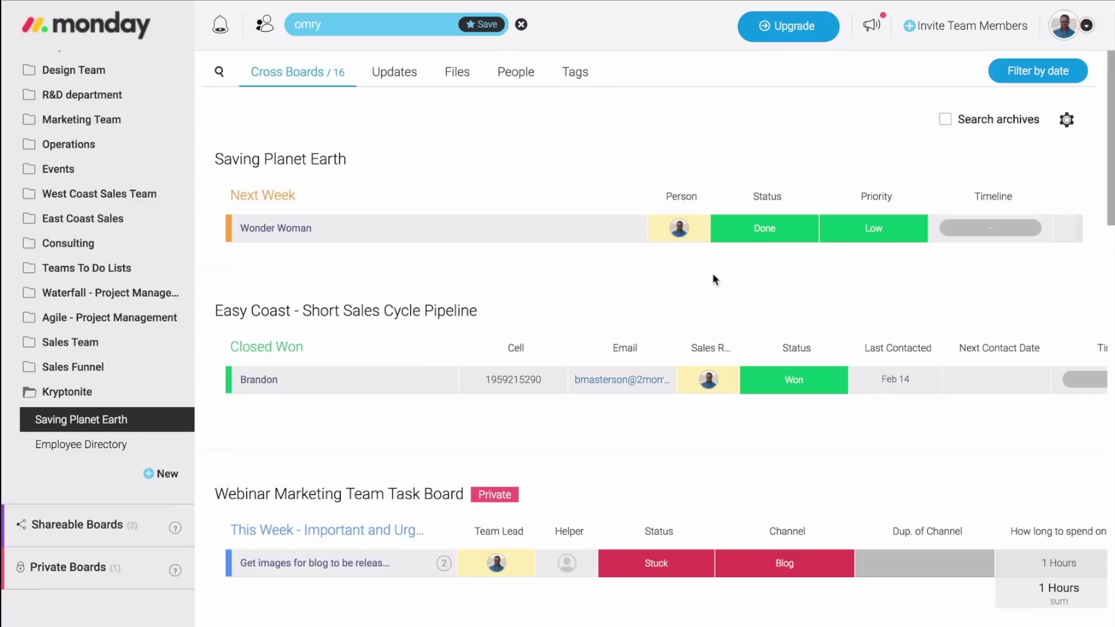
Filter the search results to May 28–Jun 28, then clear the search.
left_click(1033, 72)
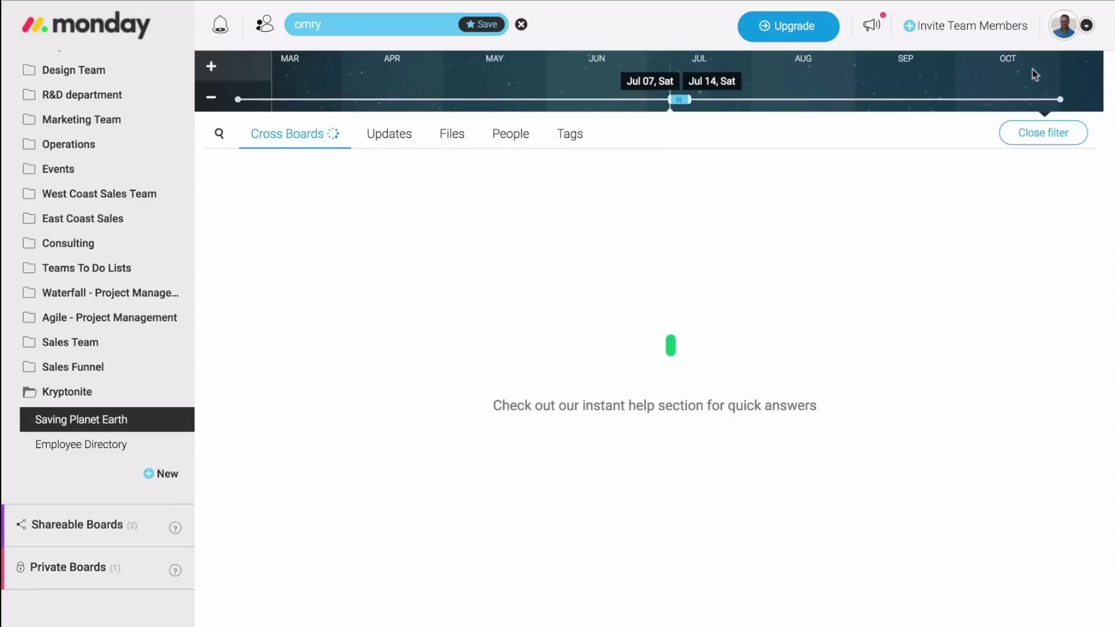
left_click_drag(679, 99, 712, 100)
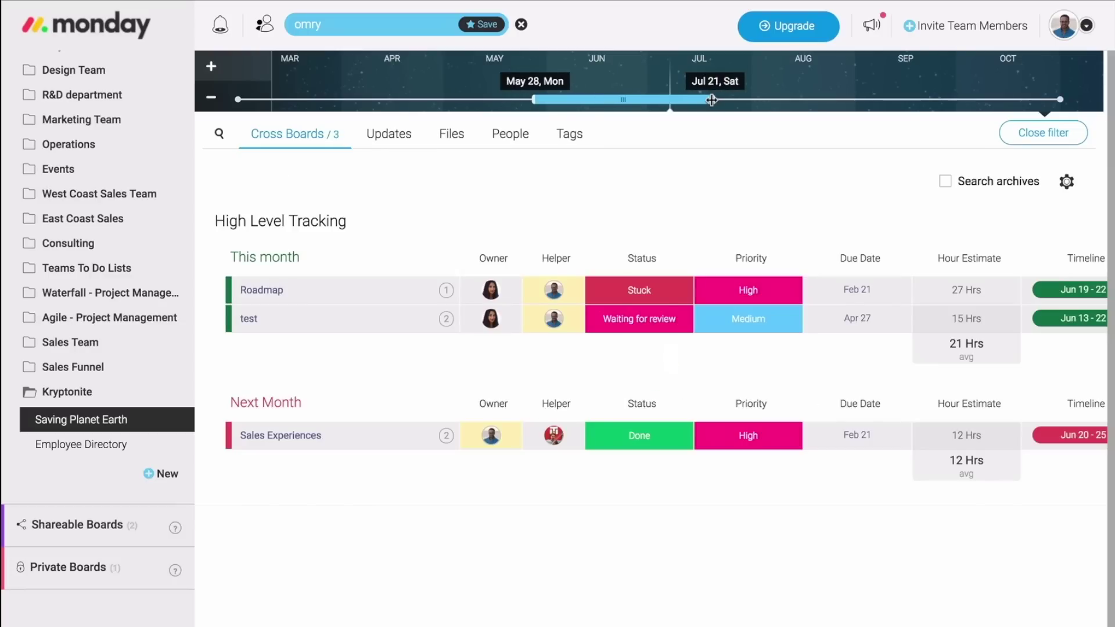
left_click_drag(711, 100, 636, 100)
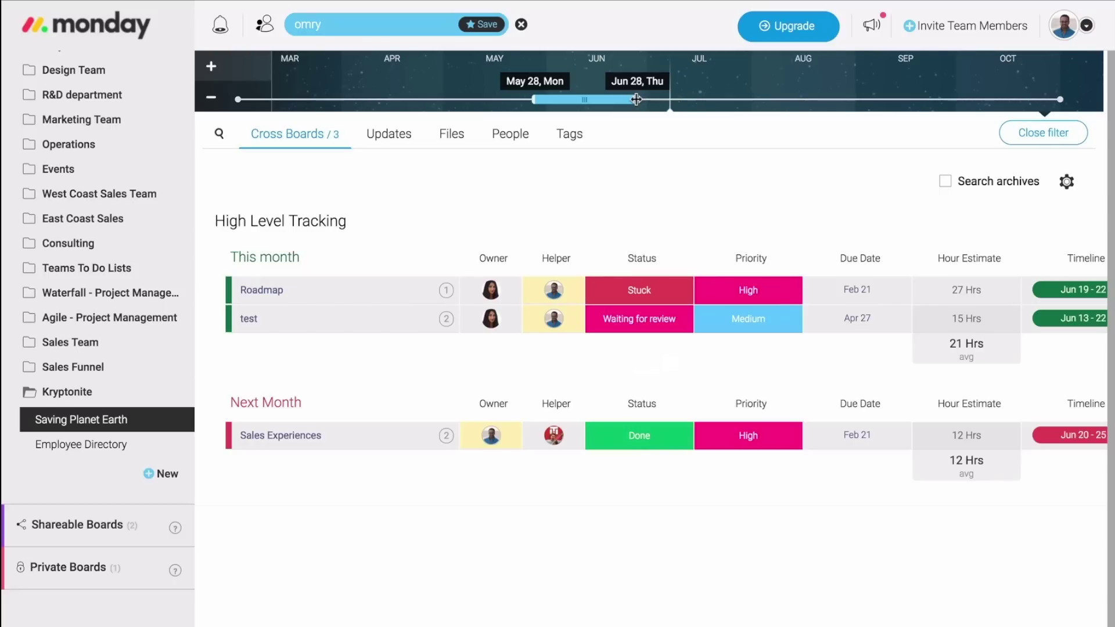
left_click(521, 24)
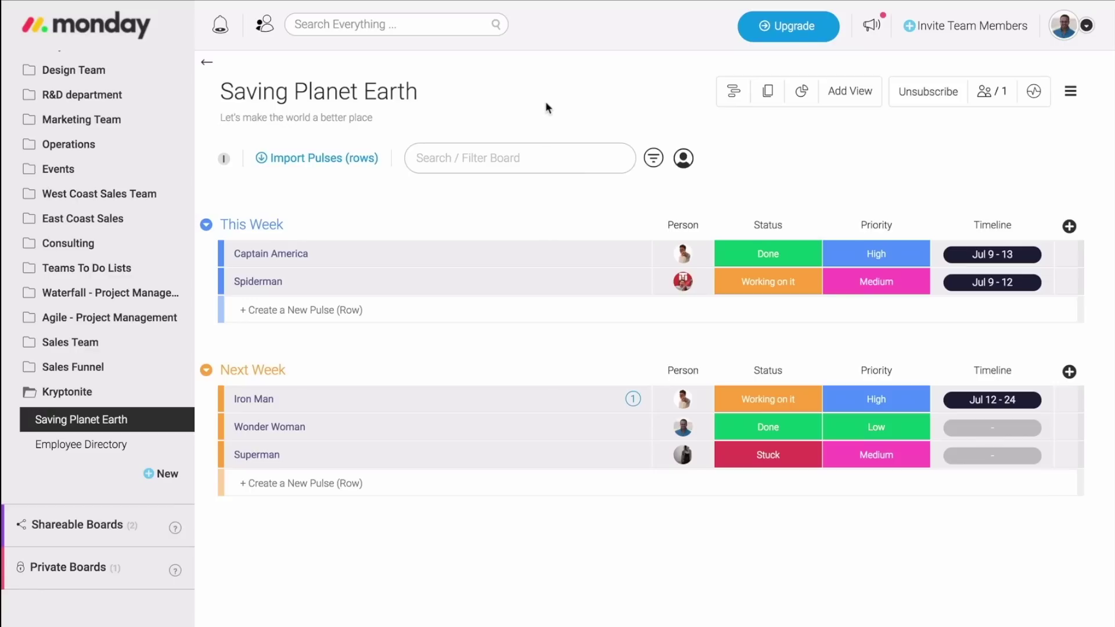